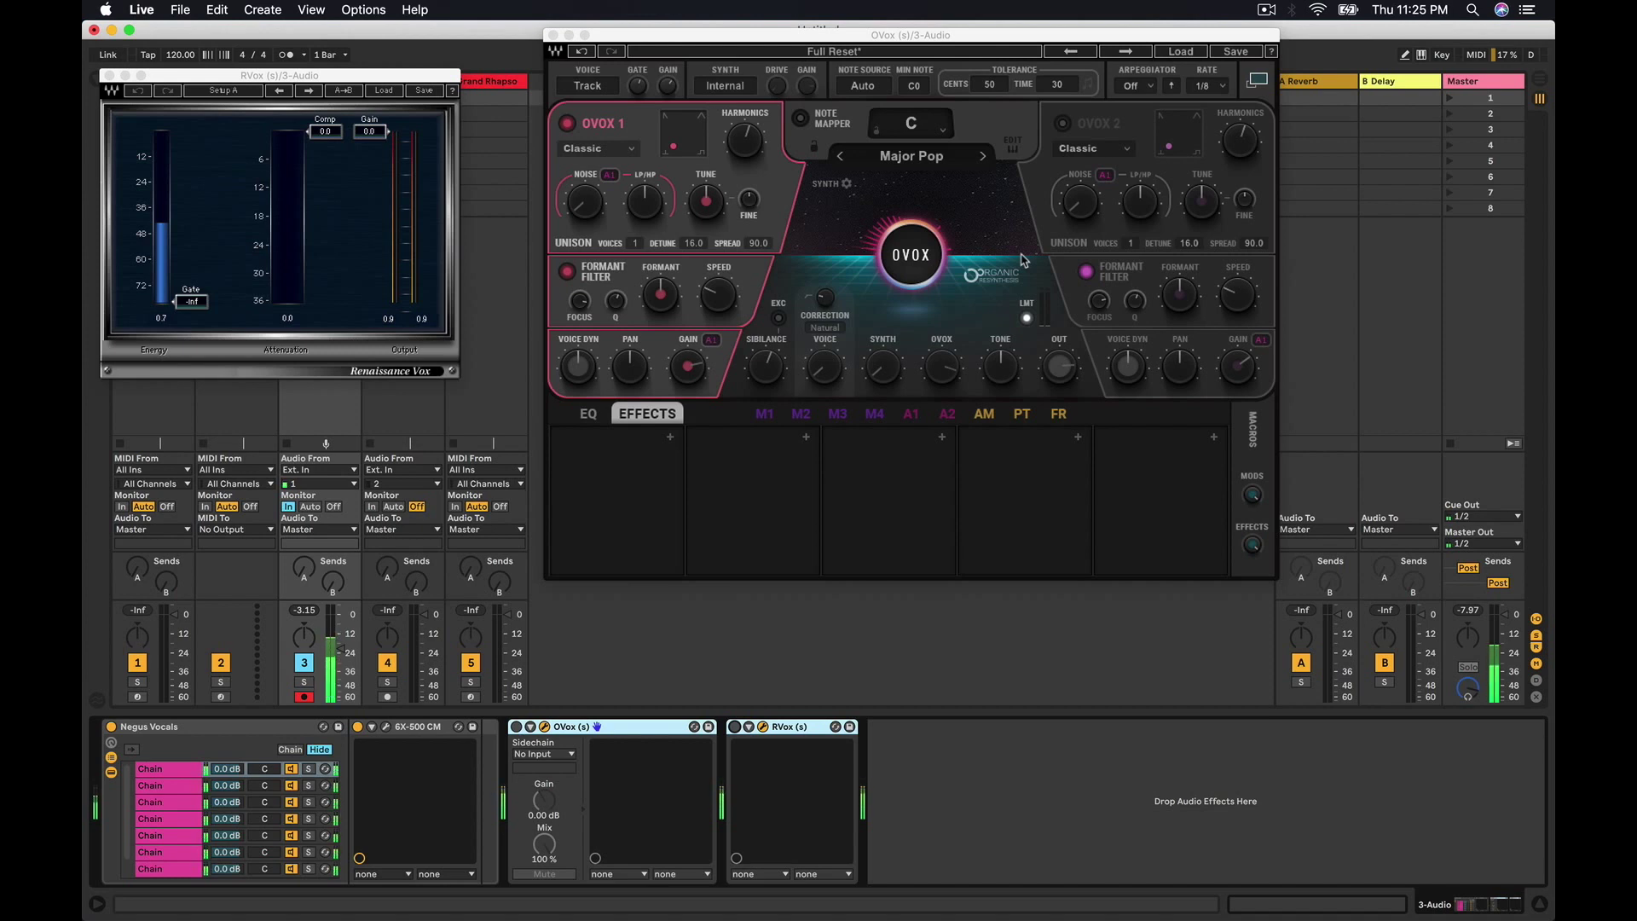
Step: Check the macOS version in About This Mac, then close the overview
{"action": "left_click", "coordinate": [106, 10]}
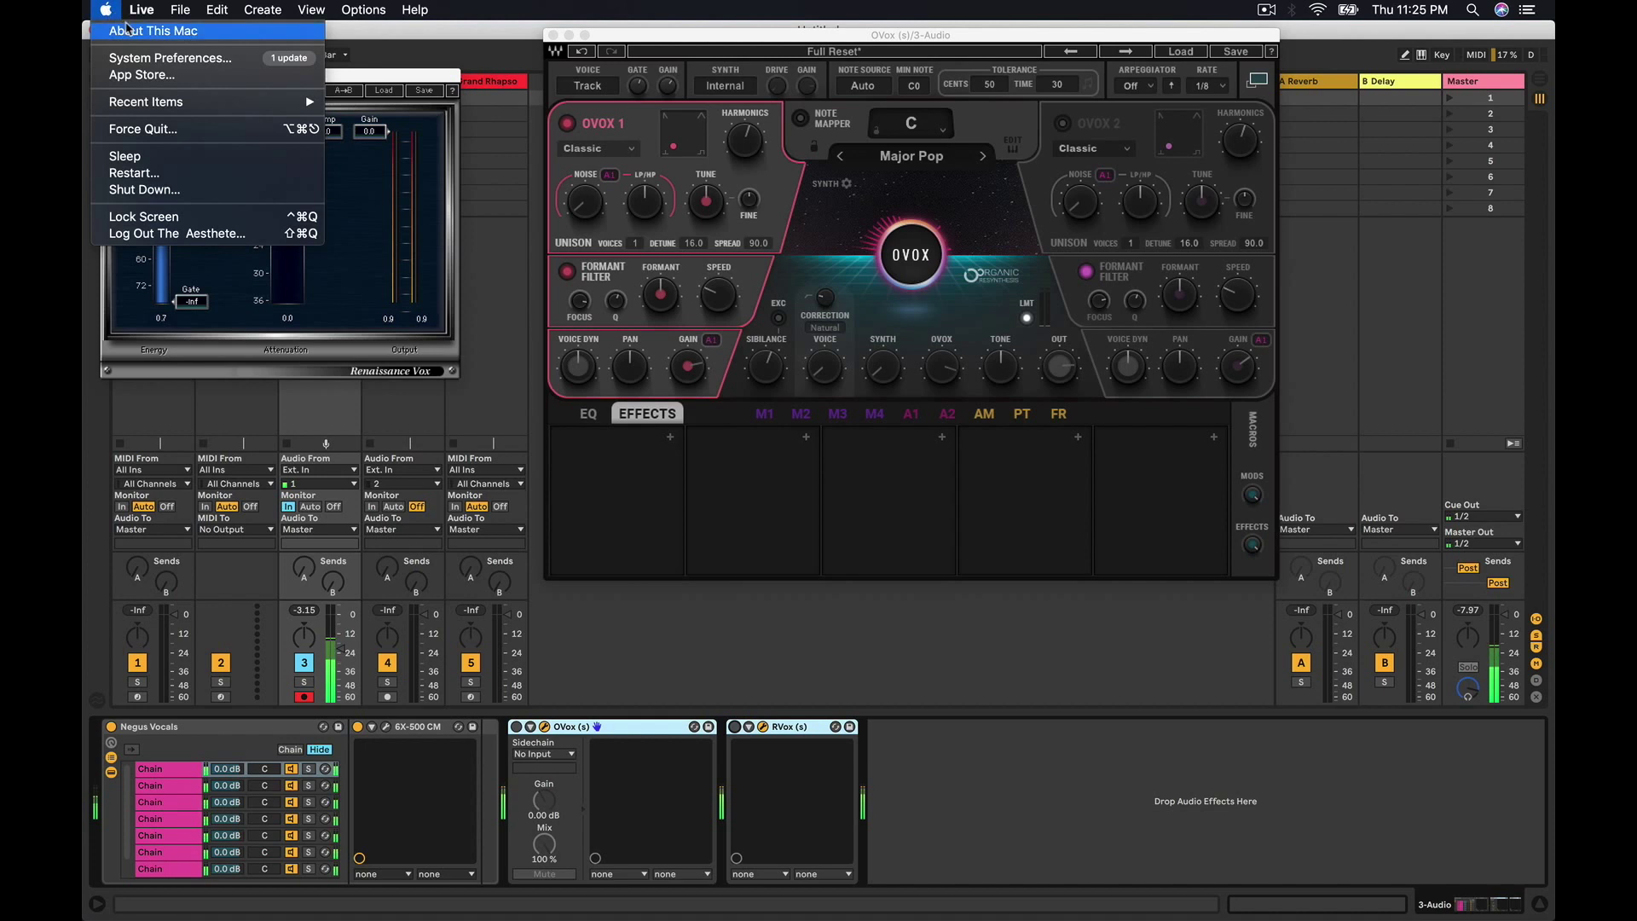
{"action": "left_click", "coordinate": [129, 31]}
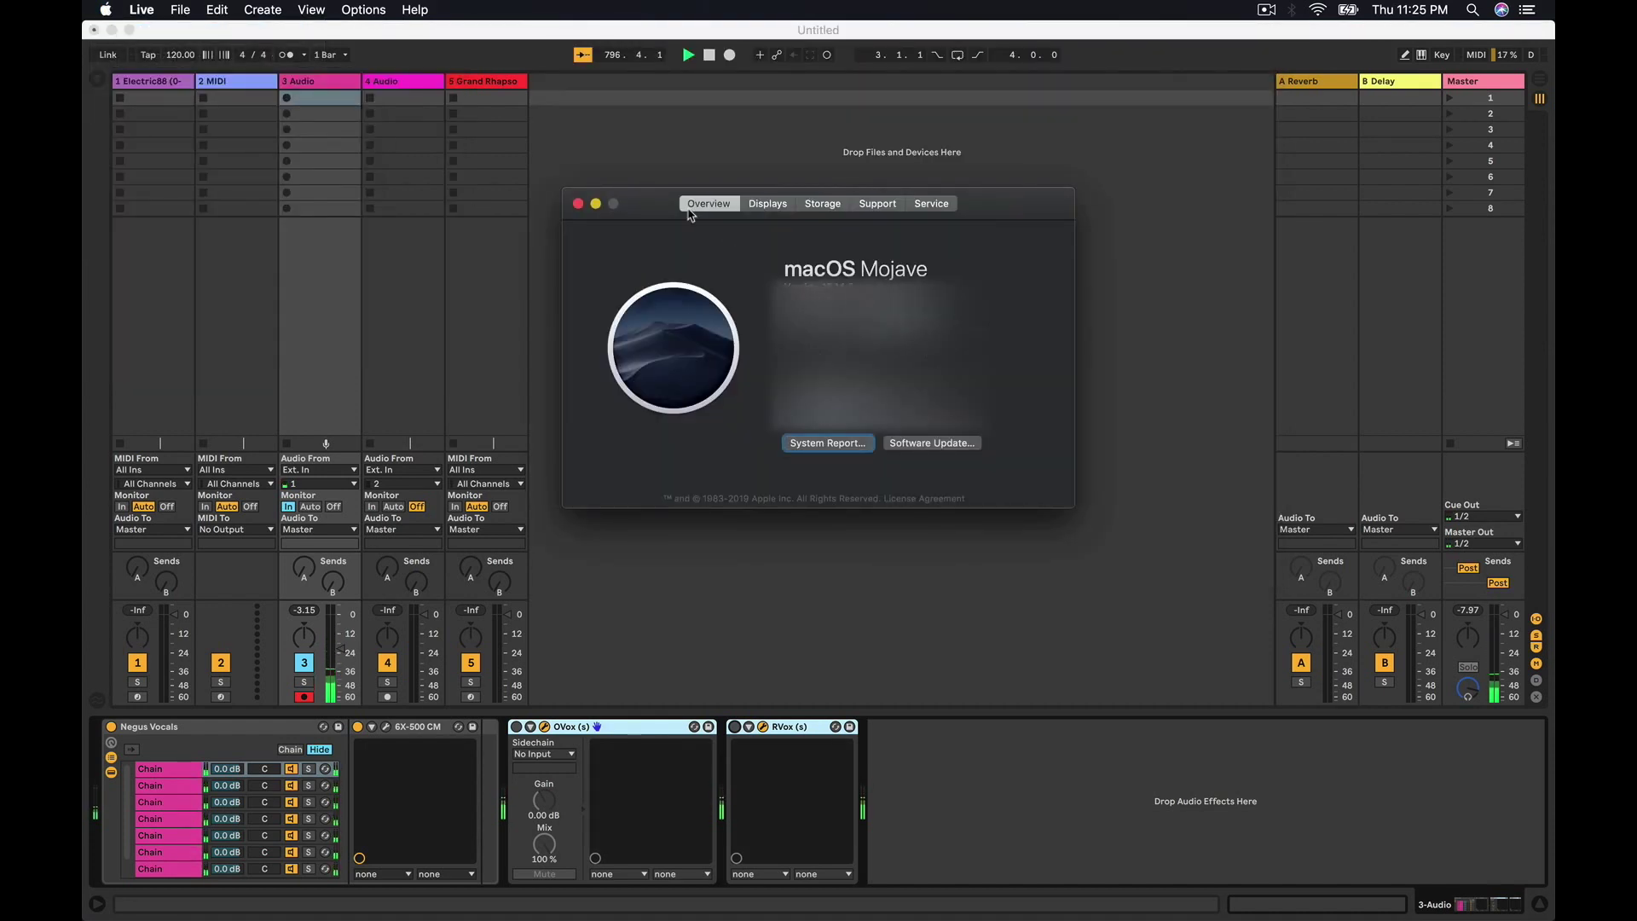
{"action": "left_click", "coordinate": [578, 204]}
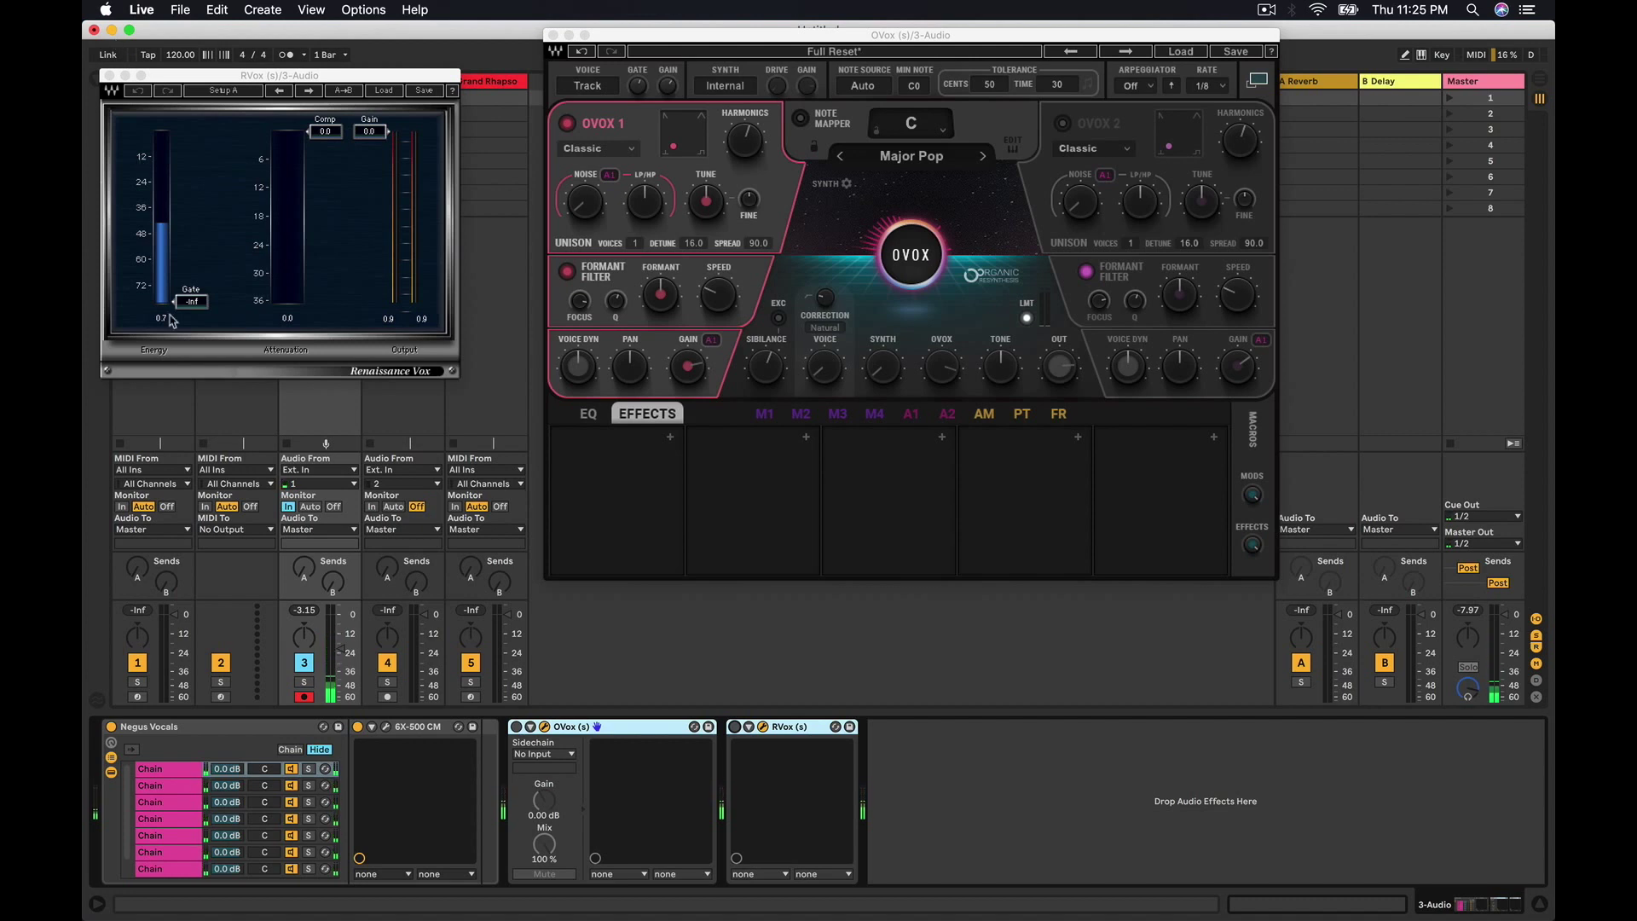
Step: Minimize Live's window and bring Finder to the front from the Dock
{"action": "left_click", "coordinate": [112, 31]}
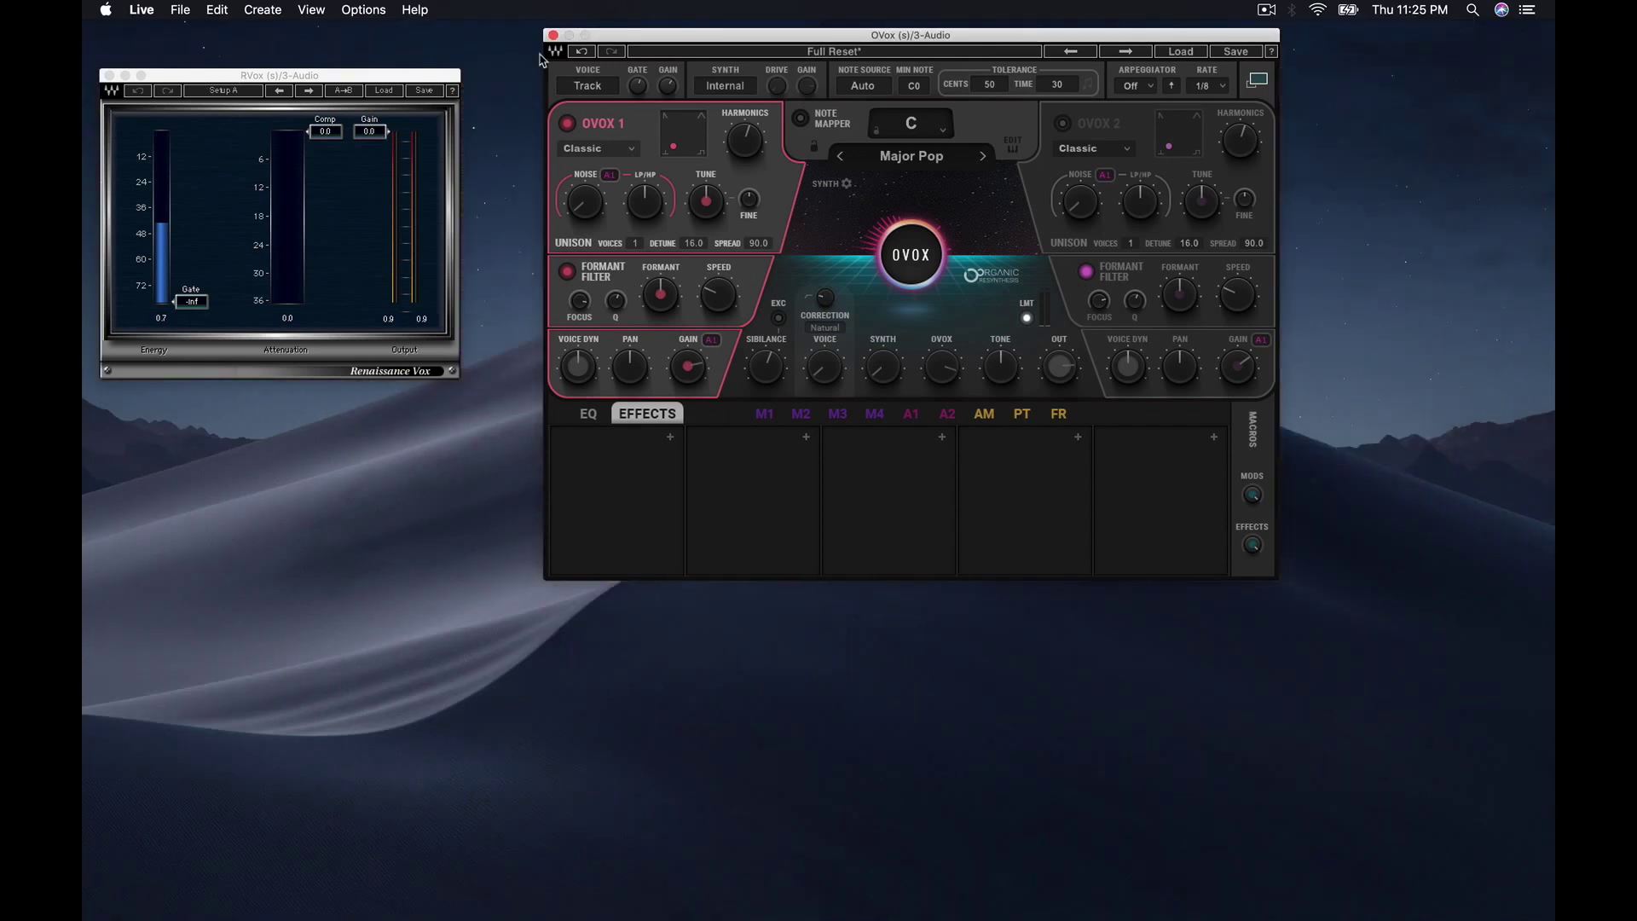
{"action": "left_click", "coordinate": [526, 104]}
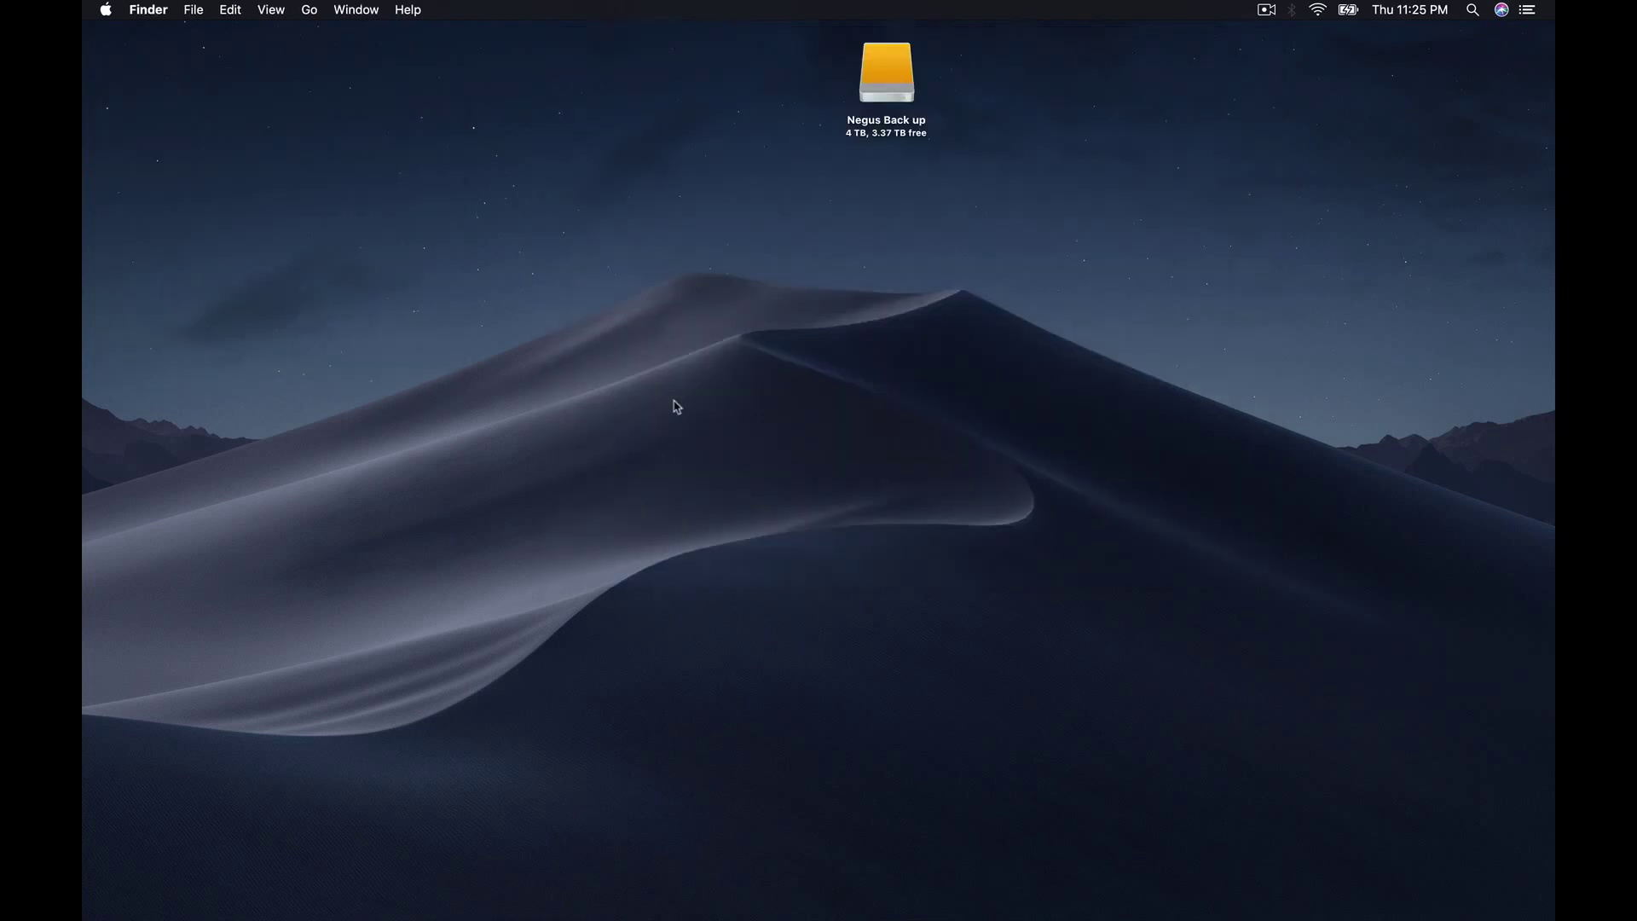
{"action": "mouse_move", "coordinate": [388, 916]}
{"action": "left_click", "coordinate": [314, 887]}
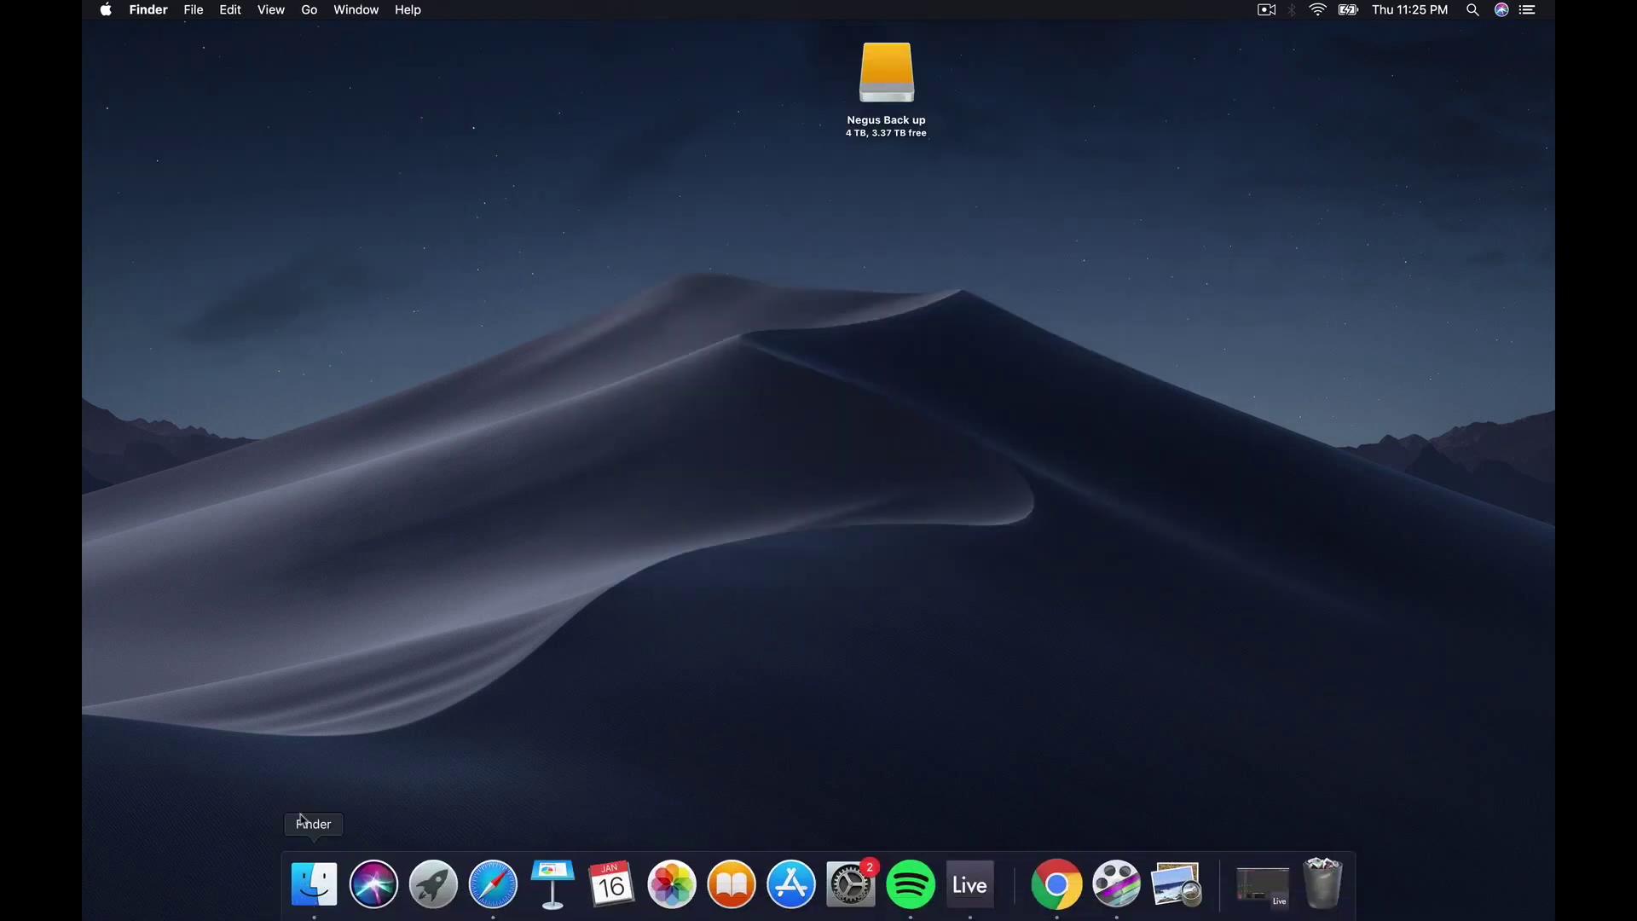
Step: Look through Applications › Waves, then switch the Finder window to Remote Disc
{"action": "left_click", "coordinate": [826, 211]}
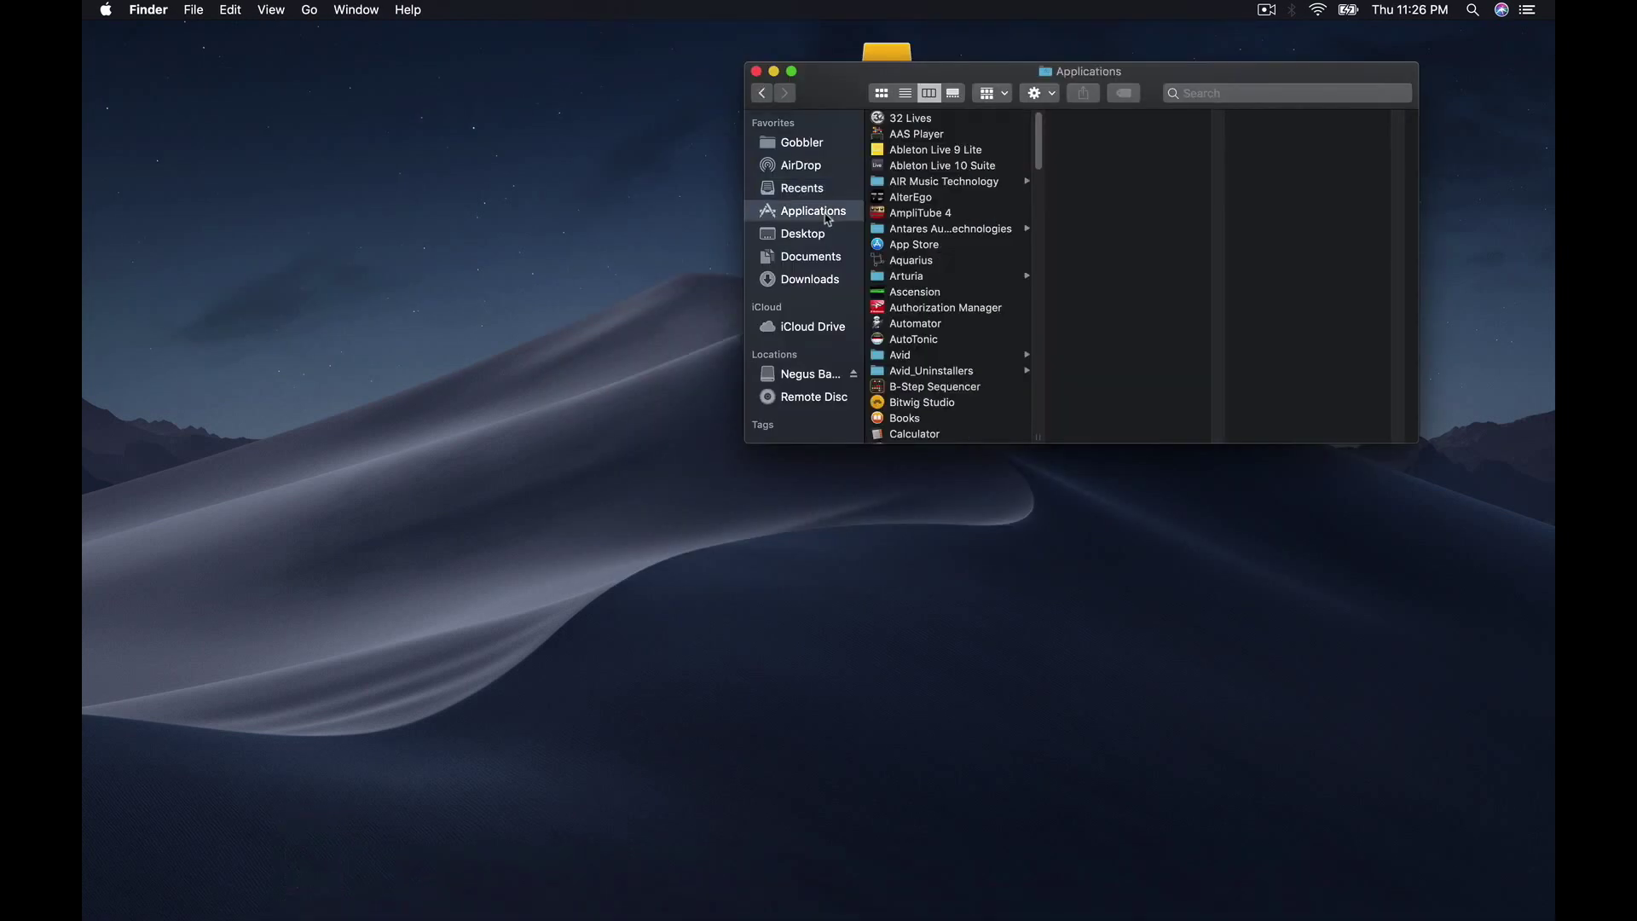
{"action": "scroll", "coordinate": [945, 391], "scroll_direction": "down", "scroll_amount": 20}
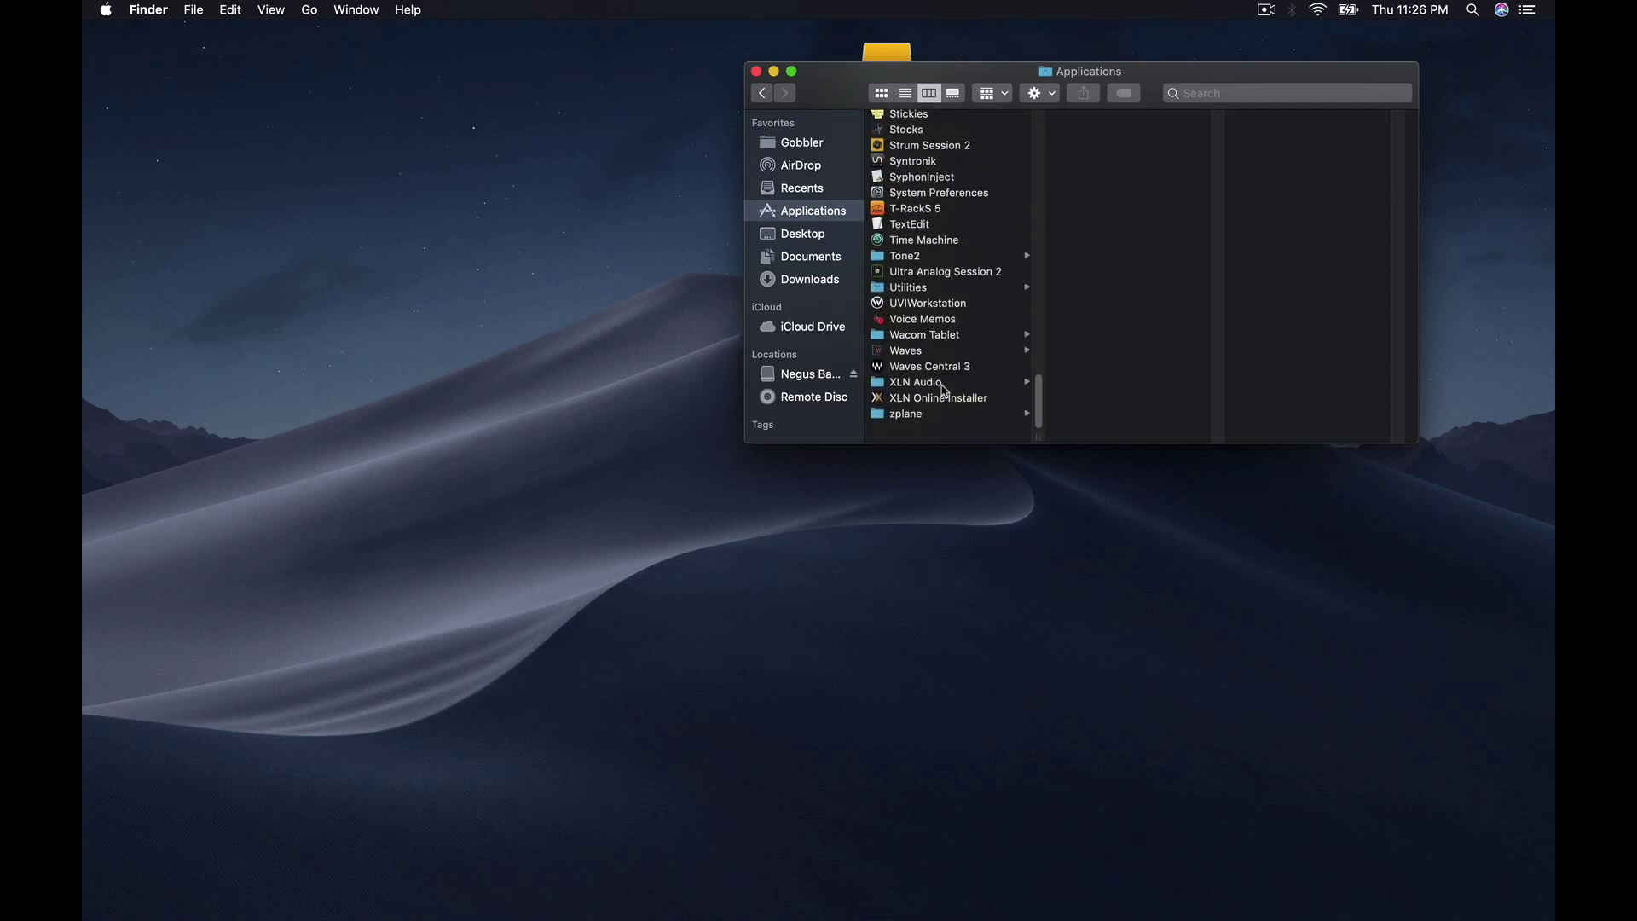
{"action": "left_click", "coordinate": [912, 375]}
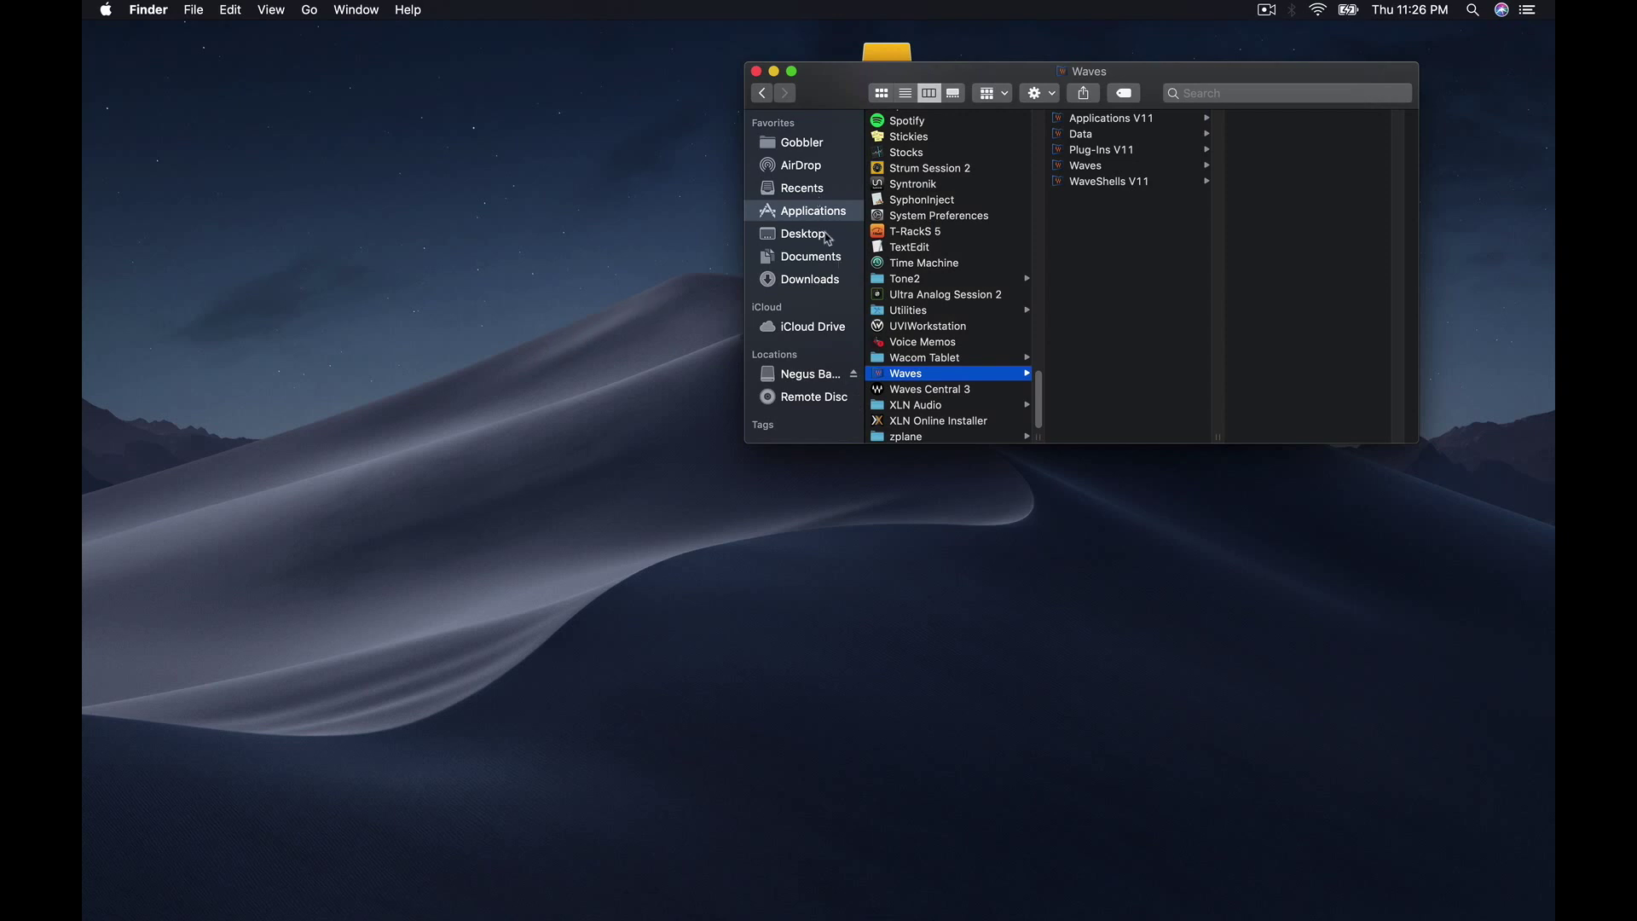
{"action": "left_click", "coordinate": [810, 402]}
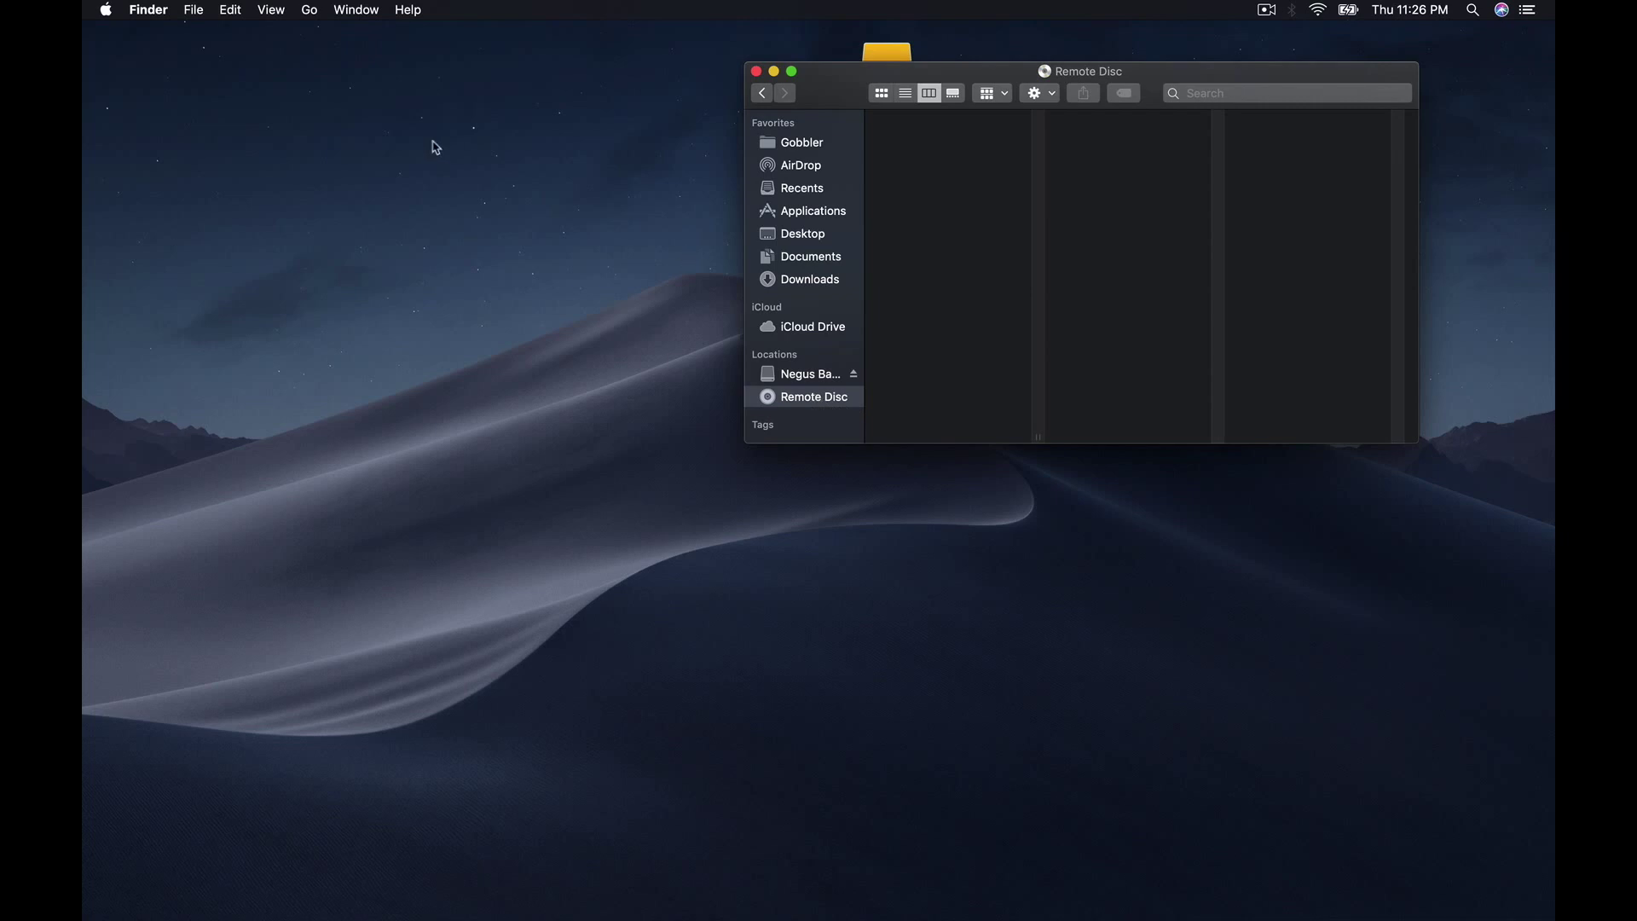
Step: Reveal the computer's drive list using Remote Disc's Show in Enclosing Folder
{"action": "left_click", "coordinate": [309, 11]}
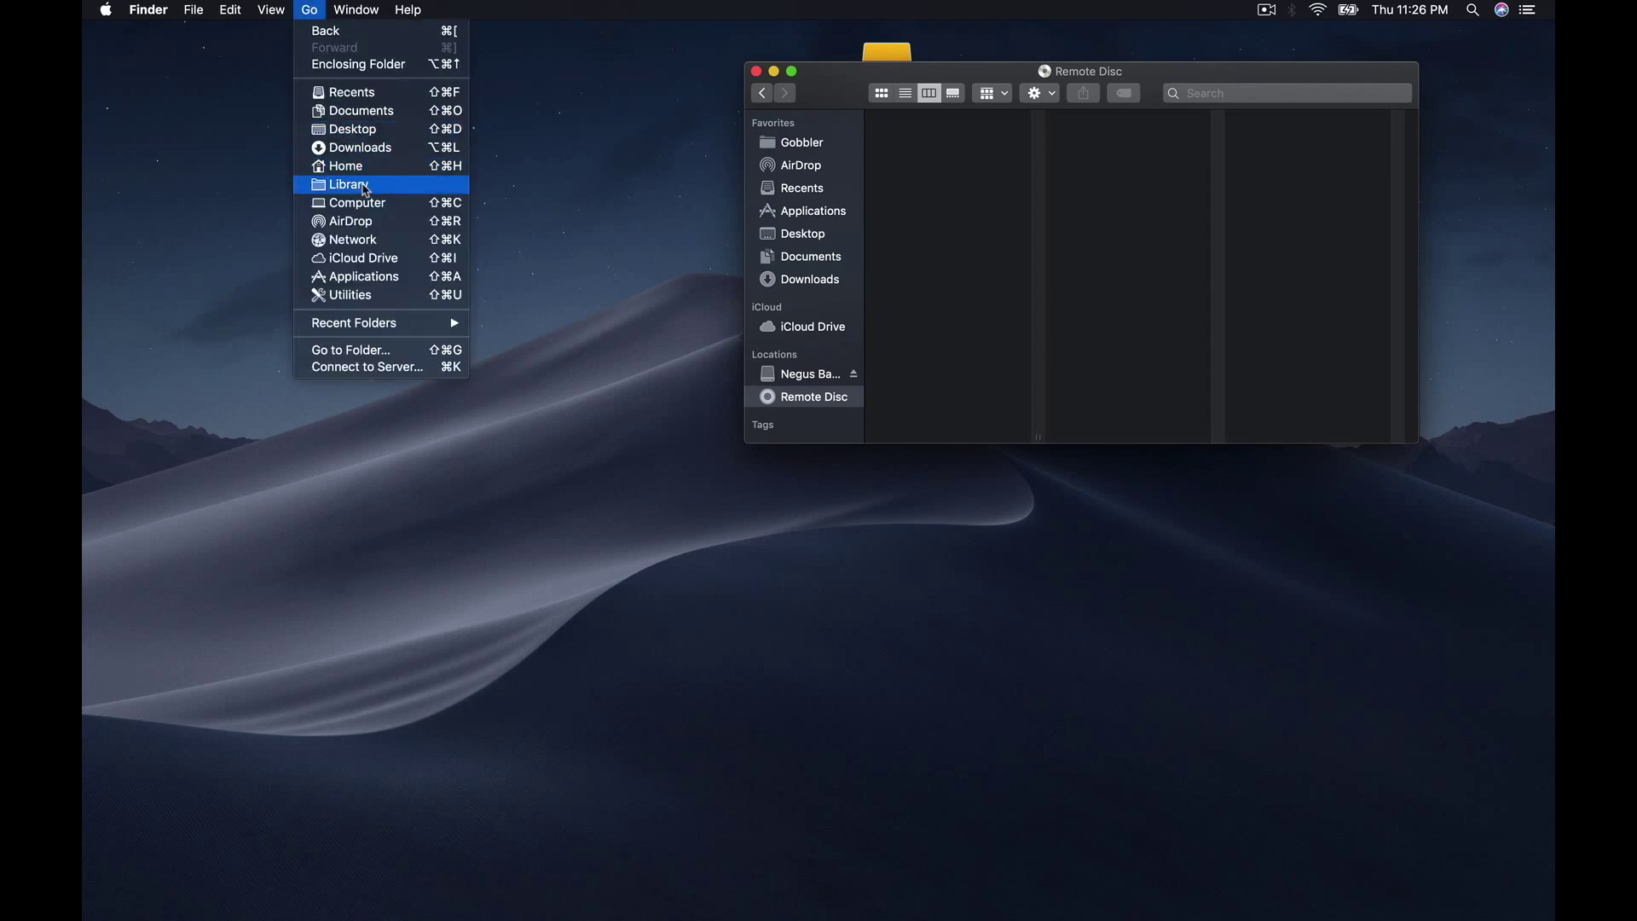
{"action": "key", "text": "alt"}
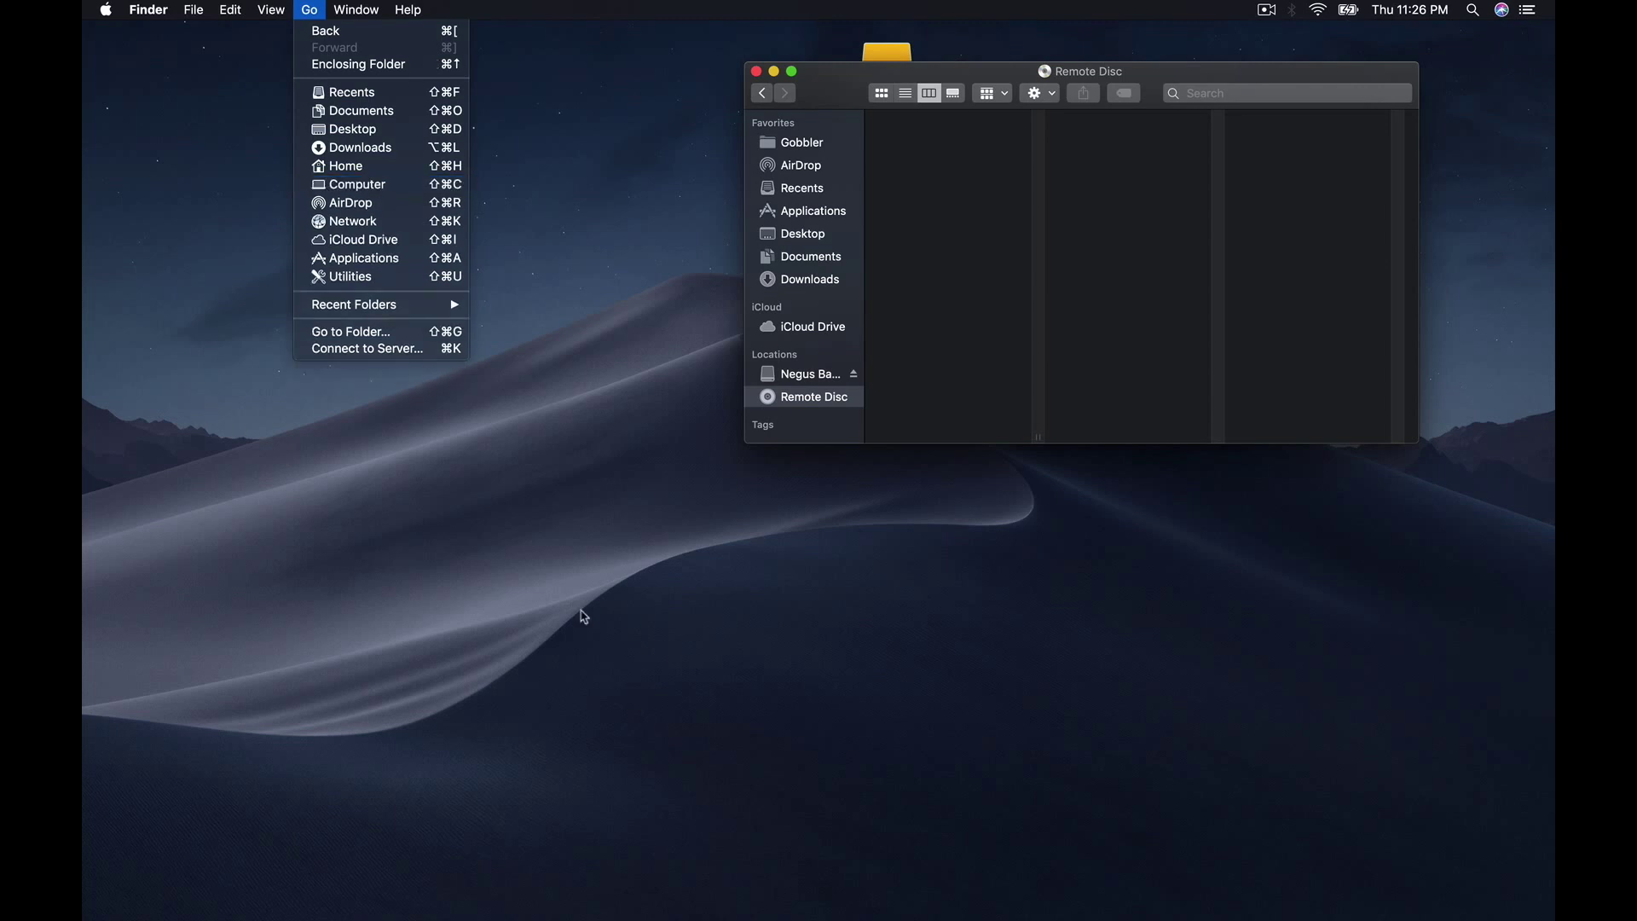
{"action": "left_click", "coordinate": [844, 399]}
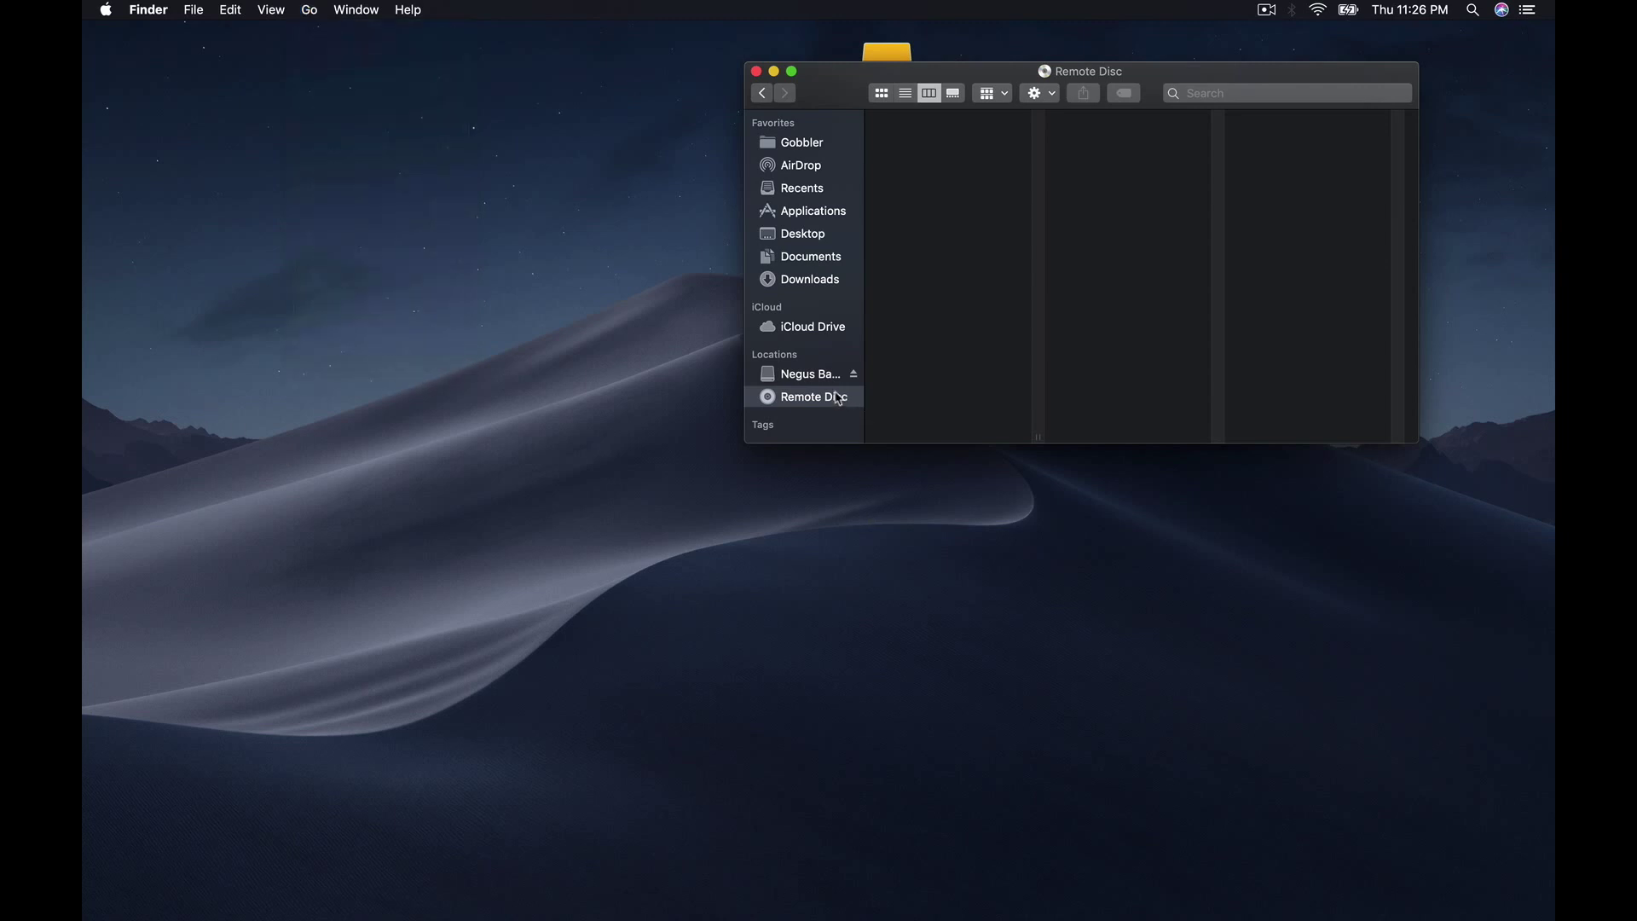
{"action": "right_click", "coordinate": [838, 396]}
{"action": "left_click", "coordinate": [885, 417]}
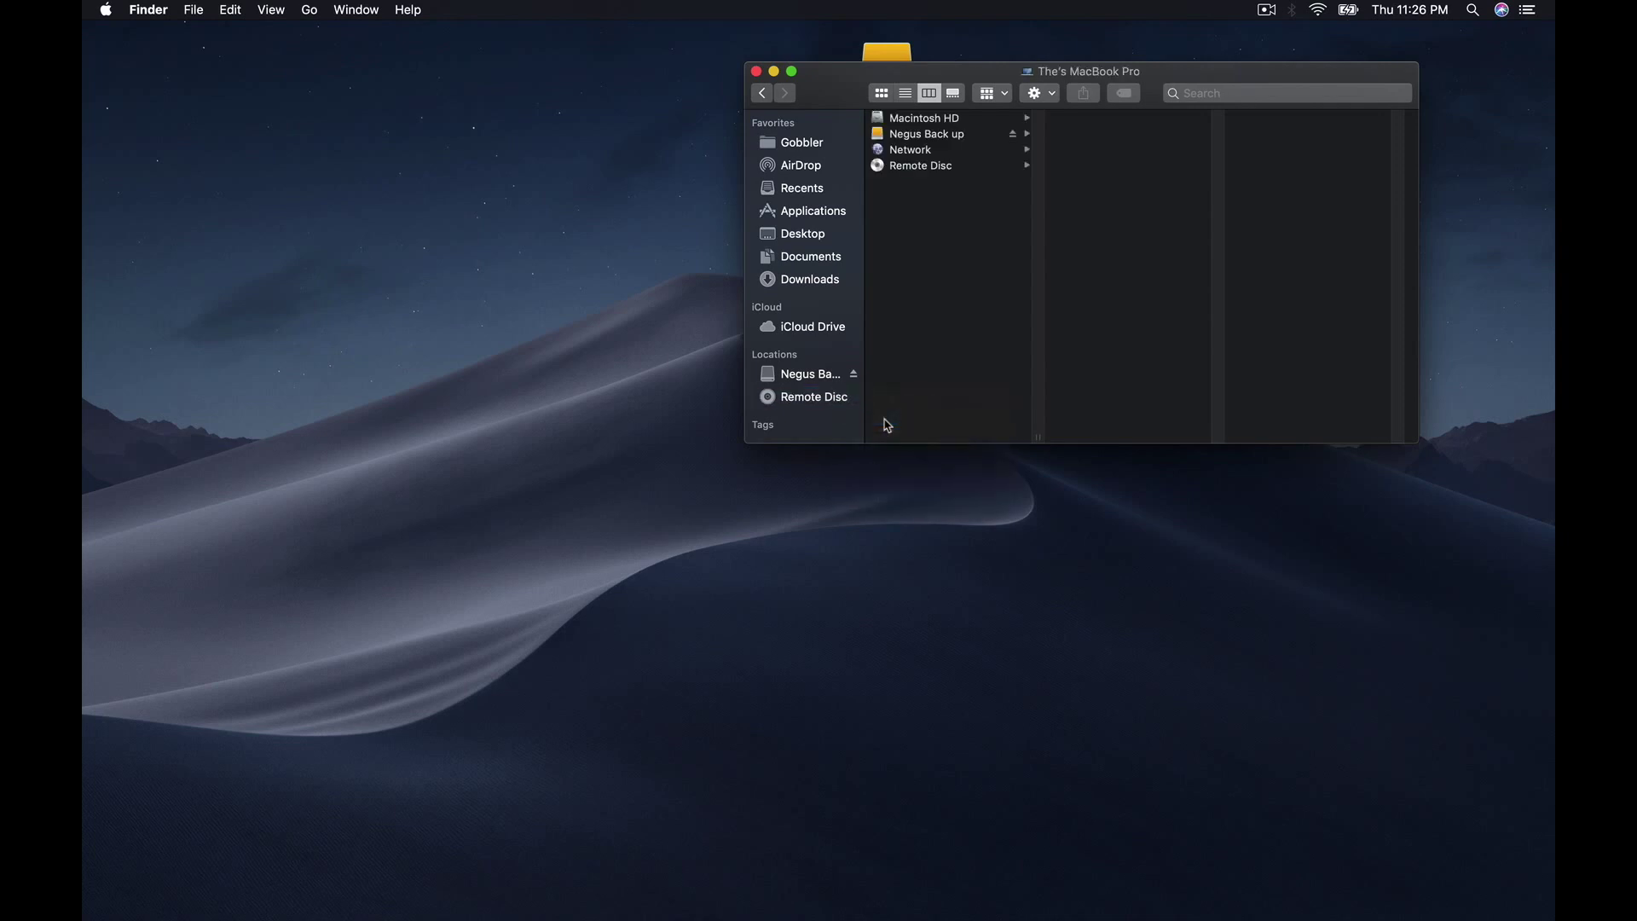
Step: Drill into Macintosh HD › Library › Audio › Plug-Ins in column view
{"action": "left_click", "coordinate": [977, 117]}
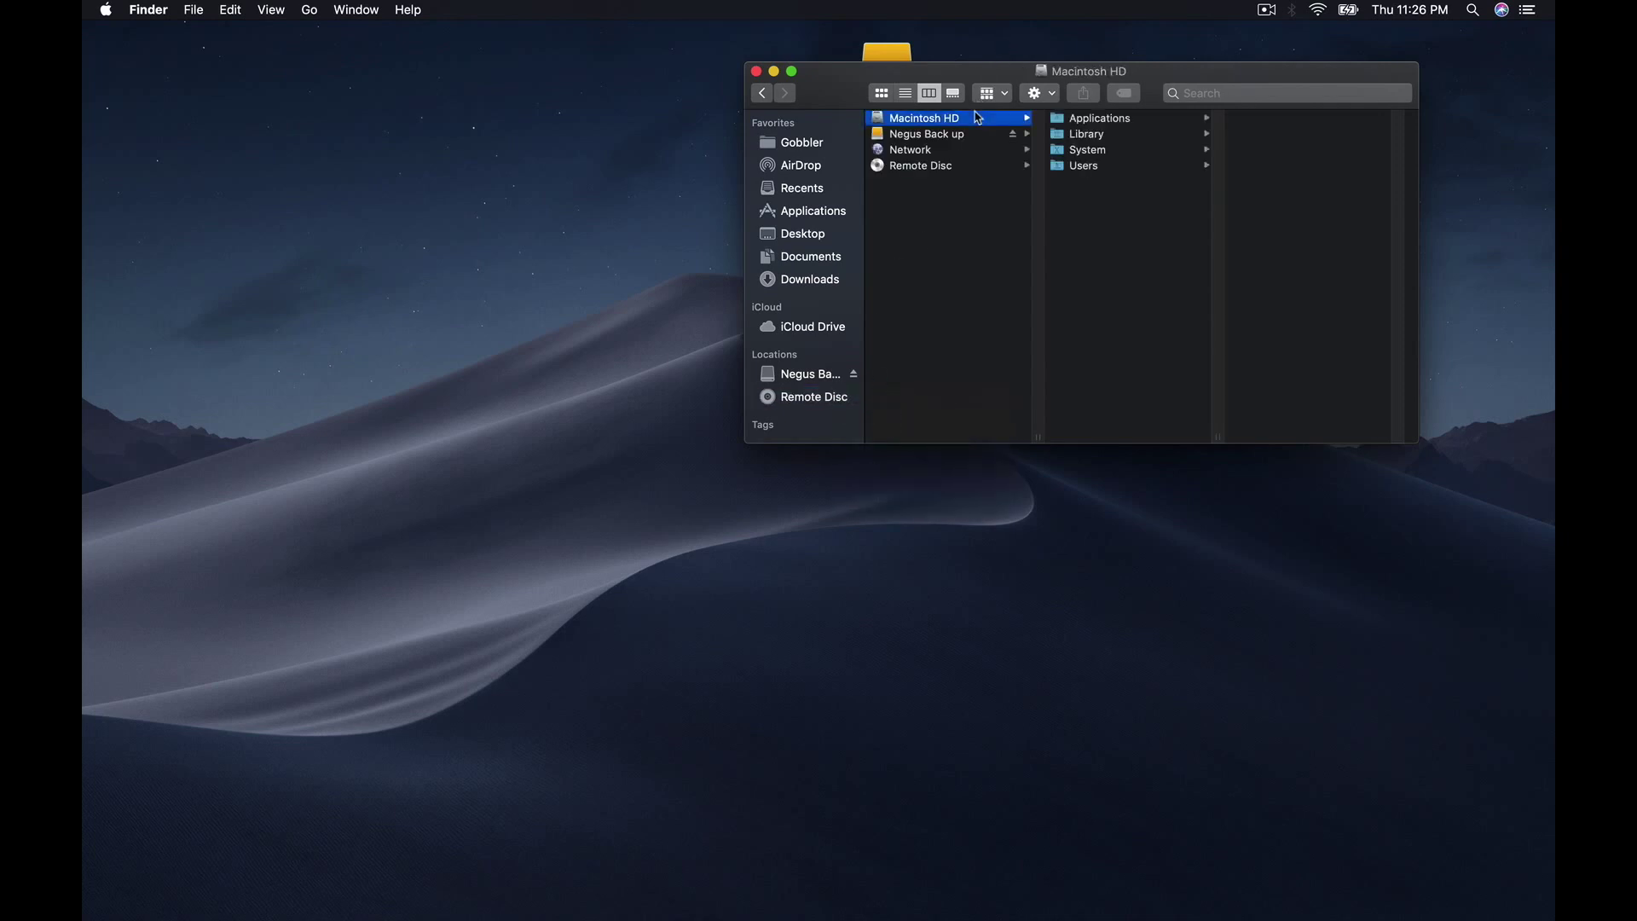
{"action": "left_click", "coordinate": [1111, 139]}
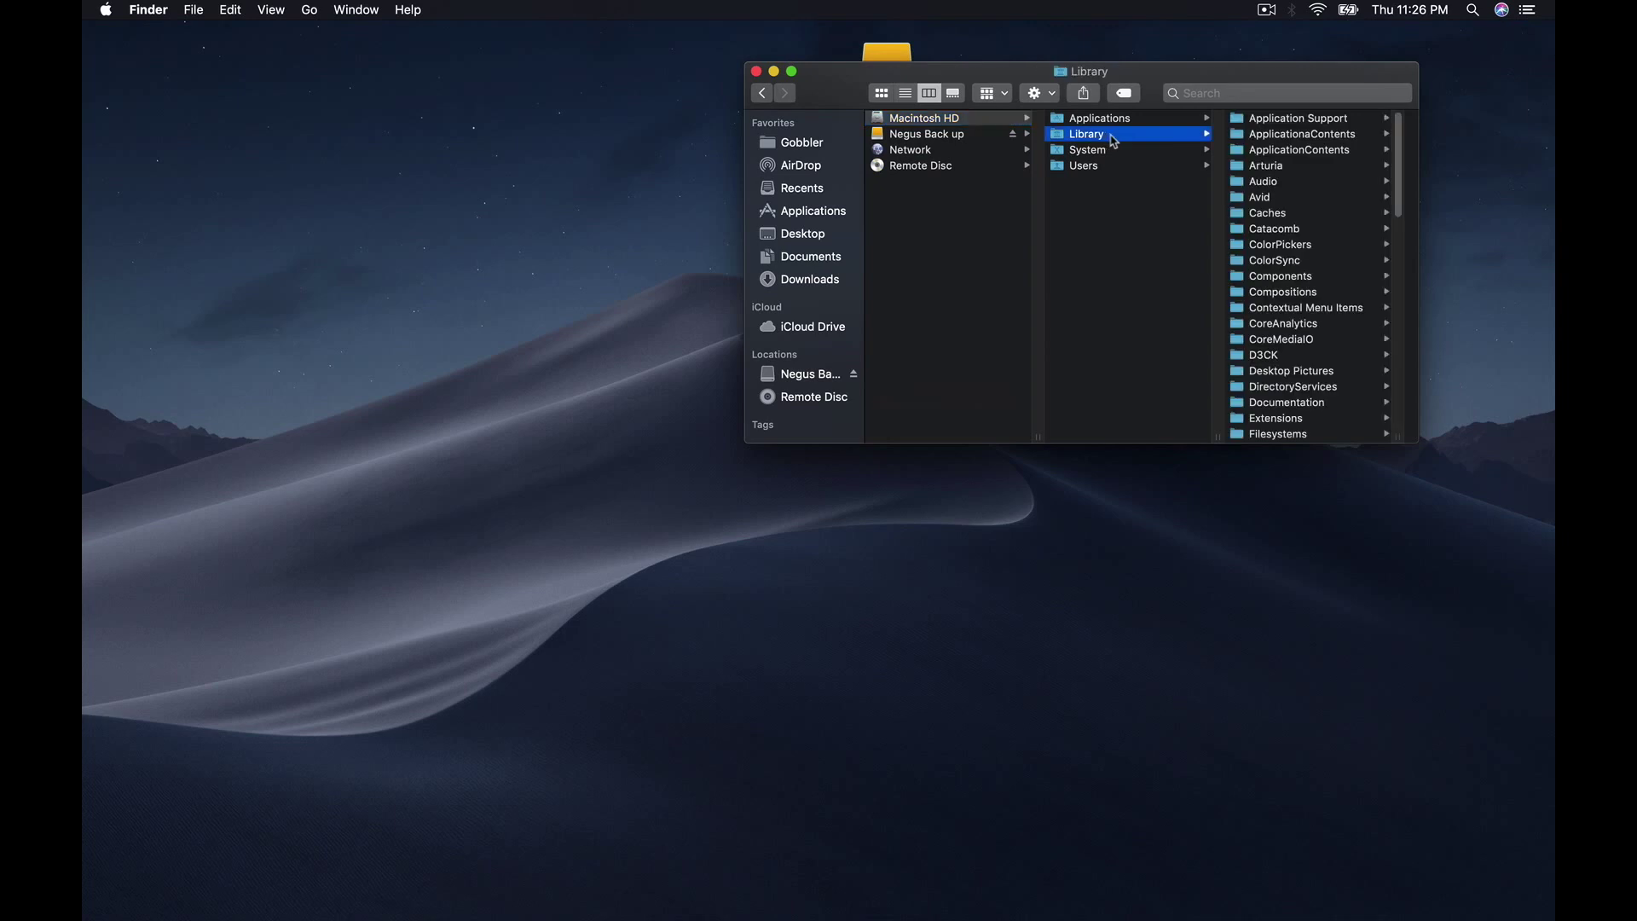
{"action": "left_click", "coordinate": [1271, 184]}
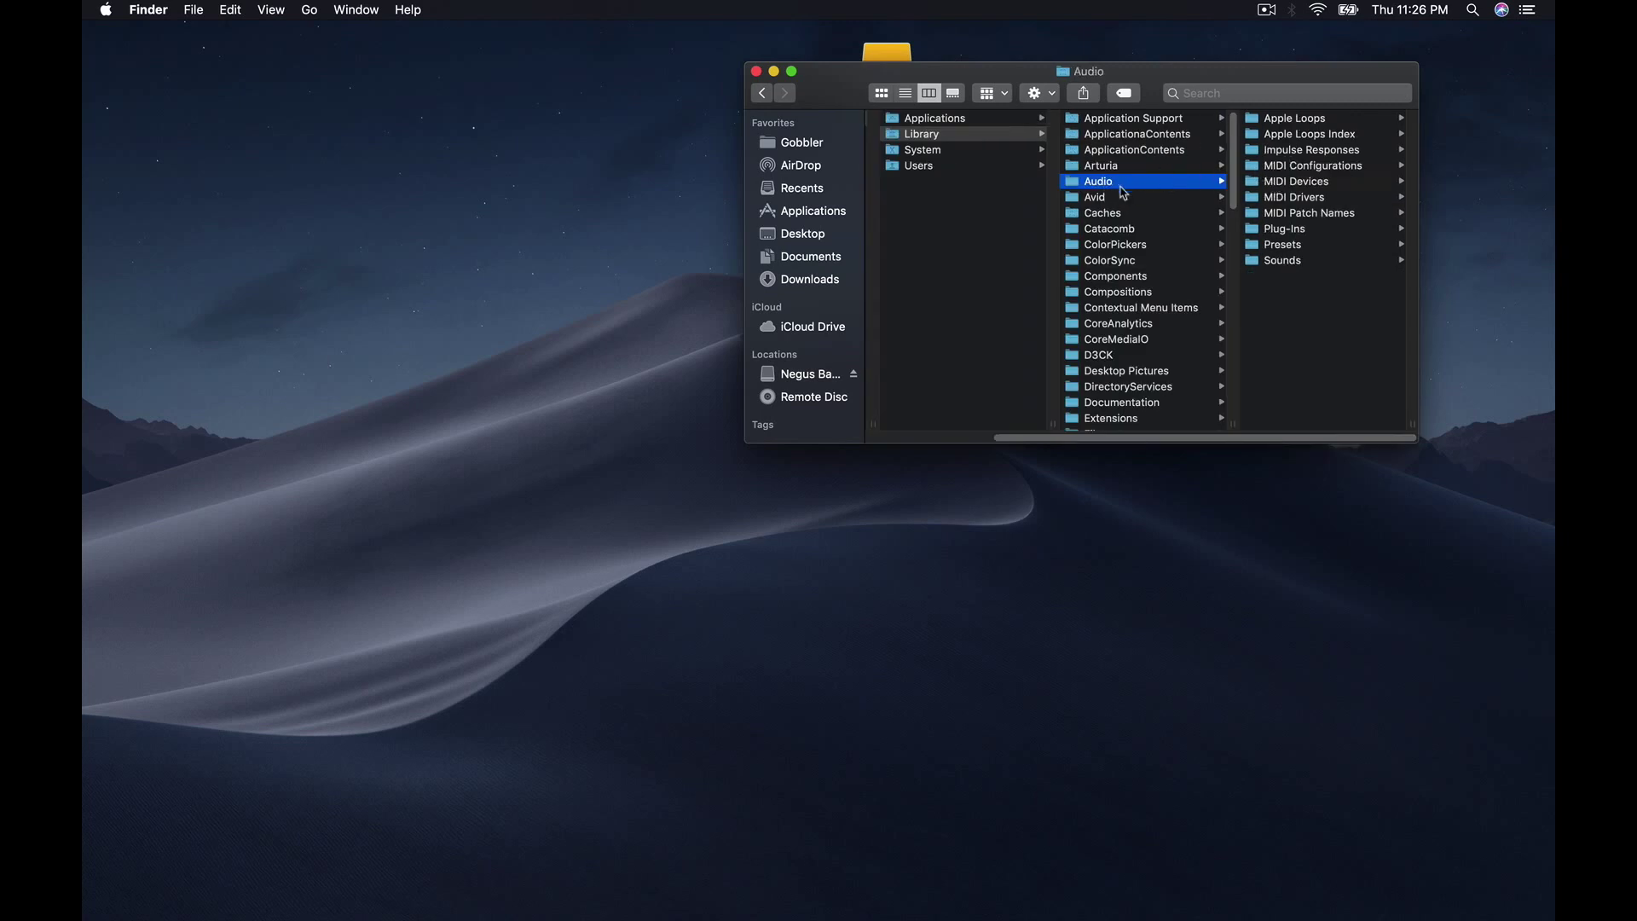
{"action": "left_click", "coordinate": [1283, 233]}
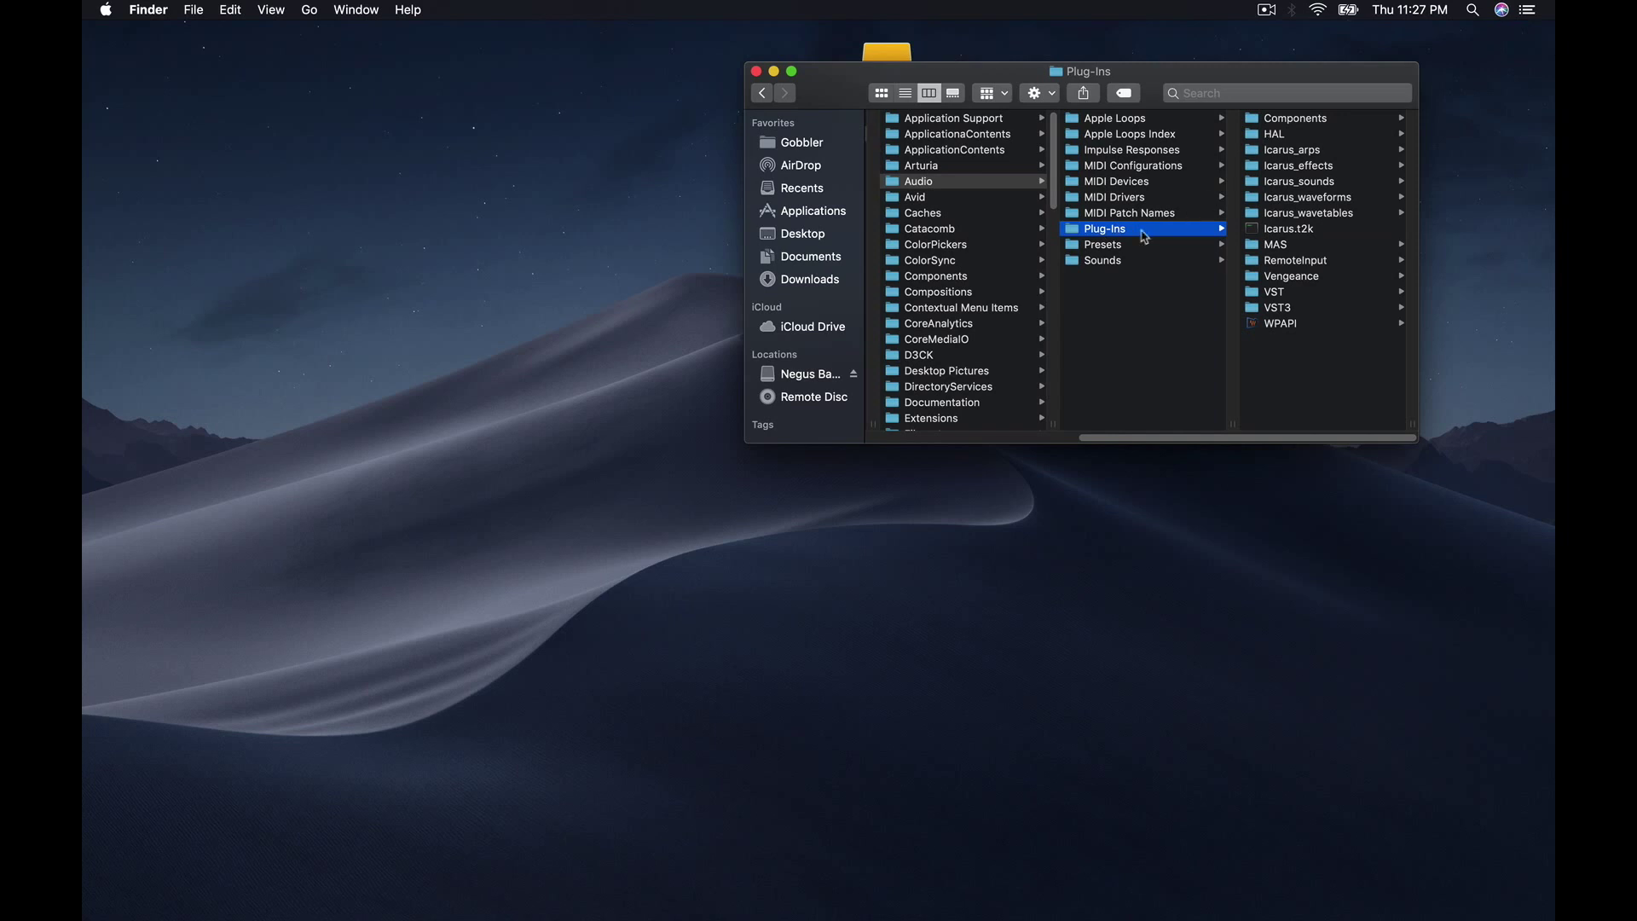
Step: Open the Components folder and scroll to the end of its list
{"action": "left_click", "coordinate": [1281, 121]}
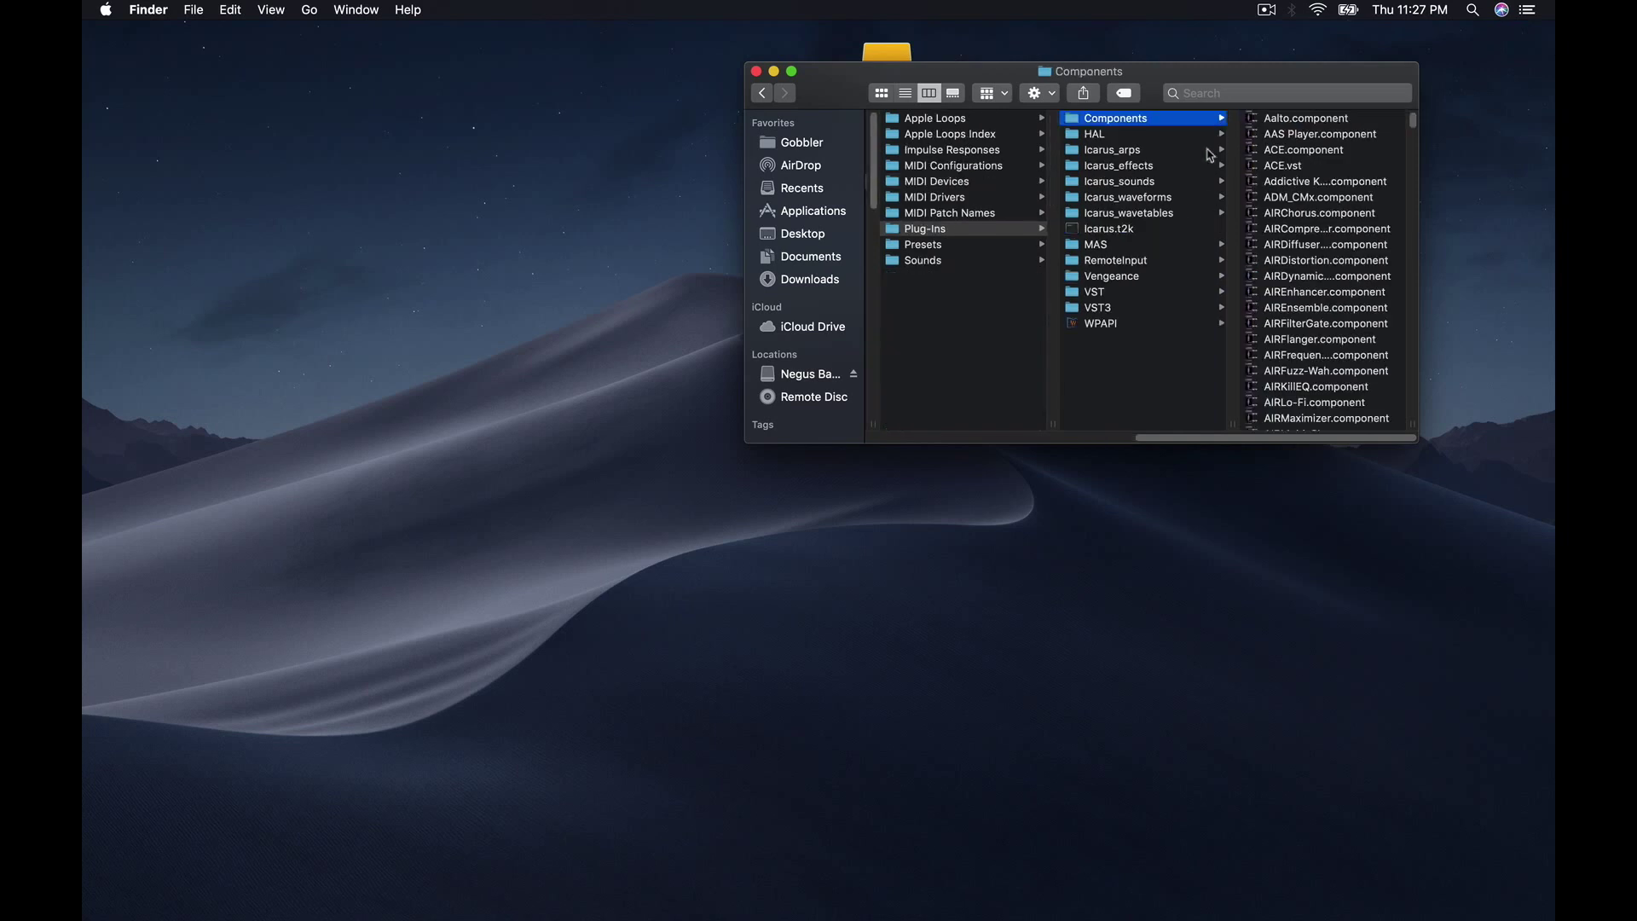
{"action": "scroll", "coordinate": [1329, 265], "scroll_direction": "down", "scroll_amount": 15}
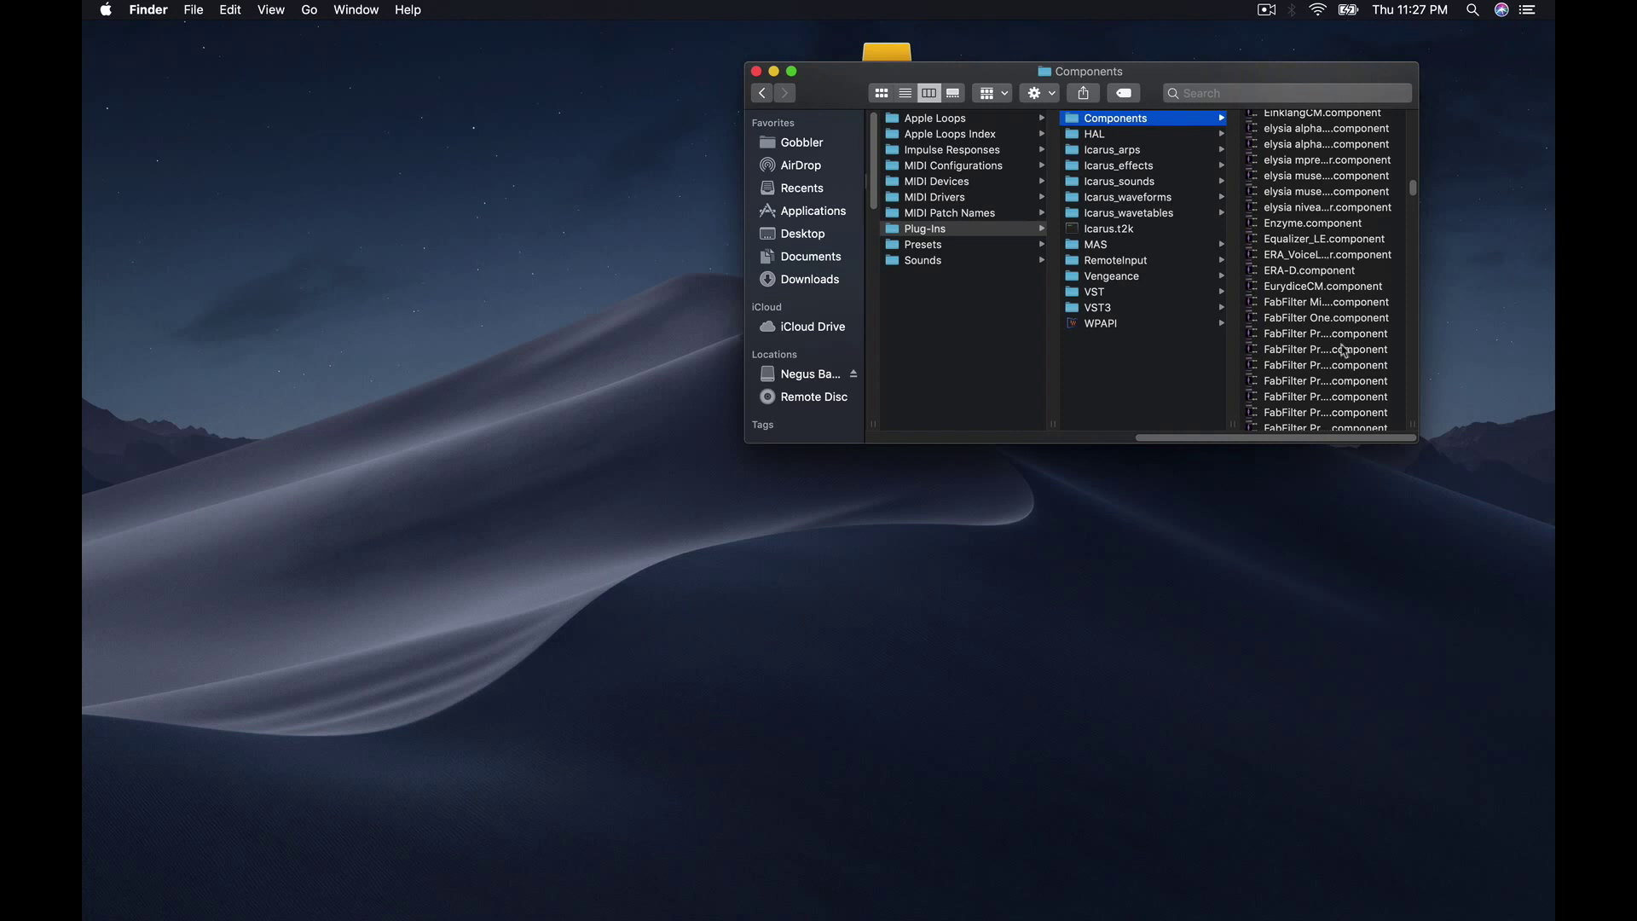
{"action": "scroll", "coordinate": [1331, 333], "scroll_direction": "down", "scroll_amount": 20}
{"action": "scroll", "coordinate": [1331, 333], "scroll_direction": "down", "scroll_amount": 20}
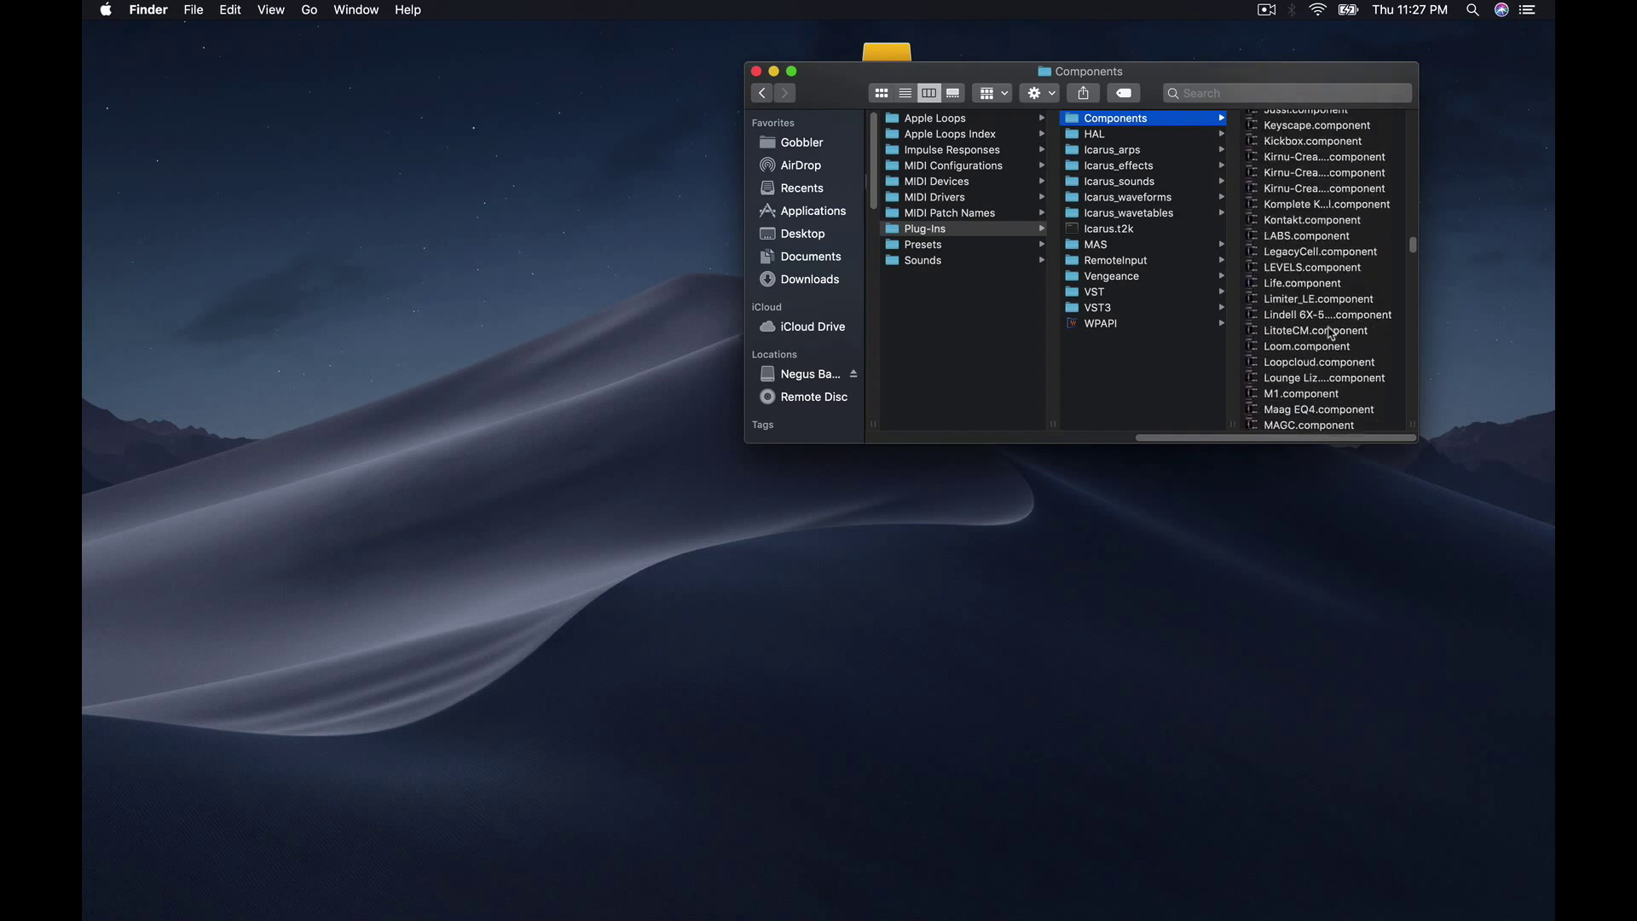
{"action": "scroll", "coordinate": [1331, 332], "scroll_direction": "down", "scroll_amount": 20}
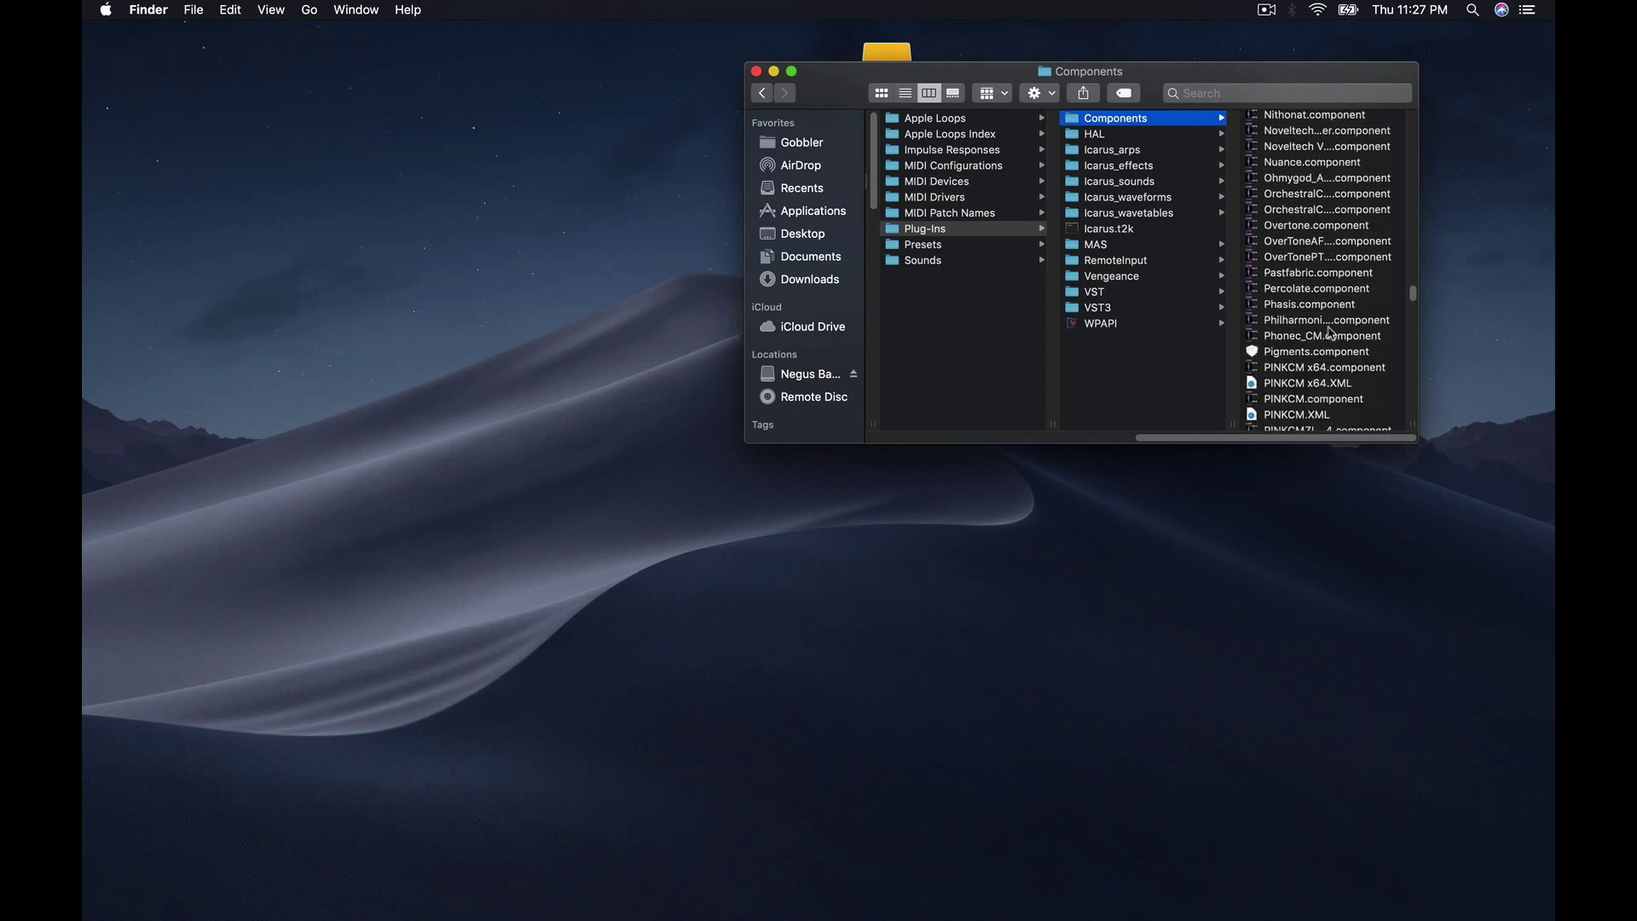
{"action": "scroll", "coordinate": [1332, 332], "scroll_direction": "down", "scroll_amount": 20}
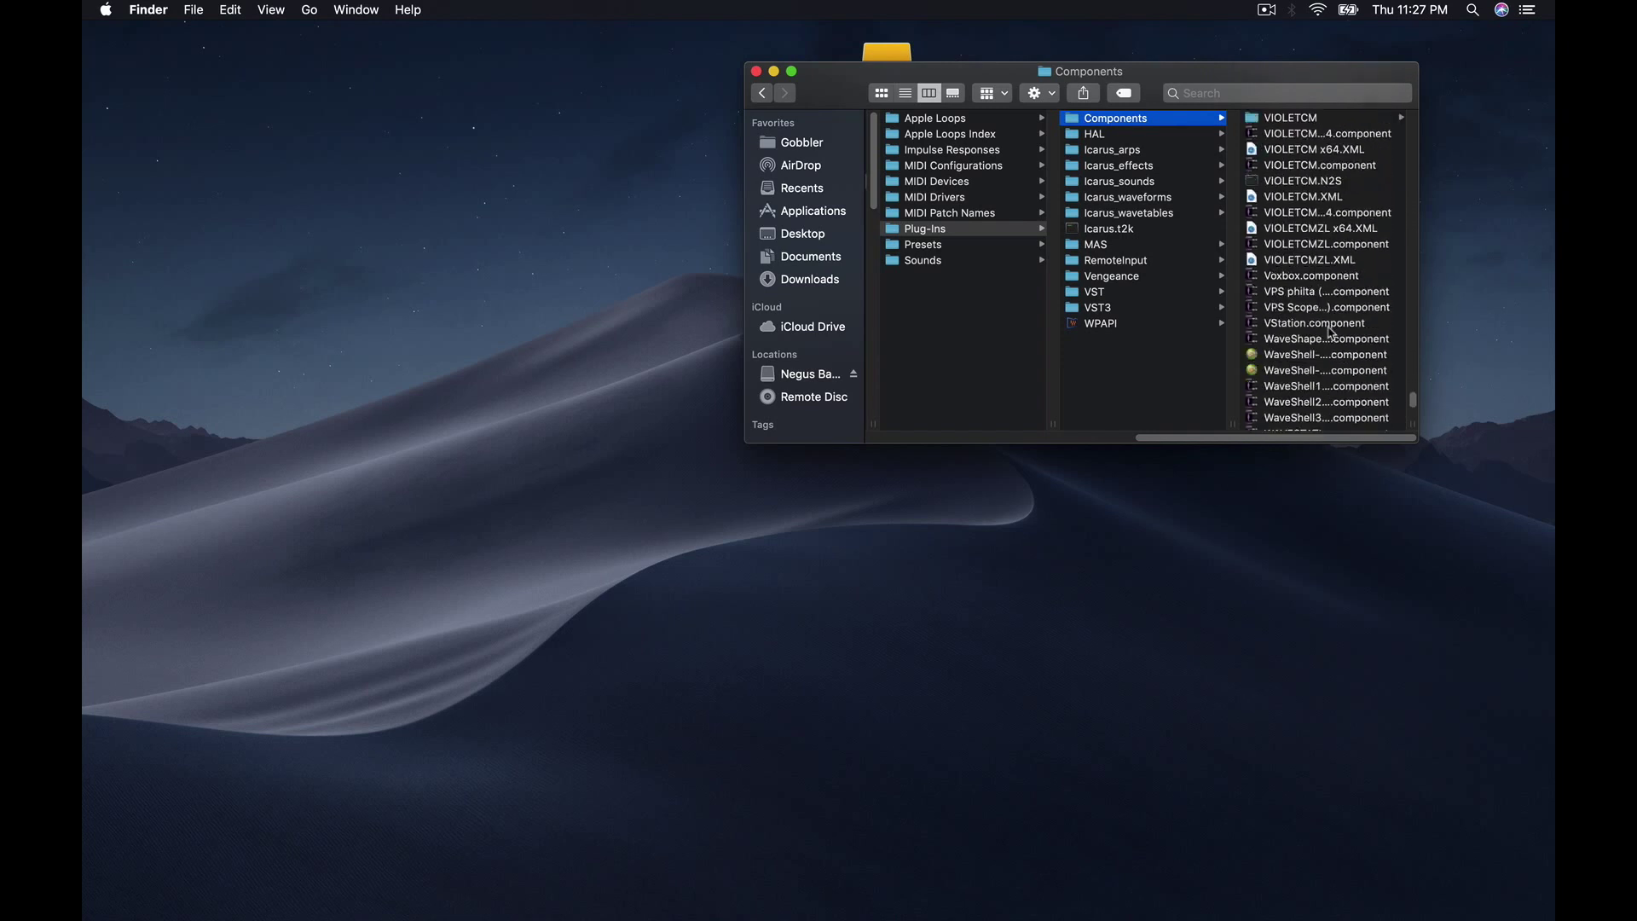
Step: Preview each WaveShell component, WaveShell-AU 9.6 through WaveShell3, then open the VST folder
{"action": "left_click", "coordinate": [1315, 189]}
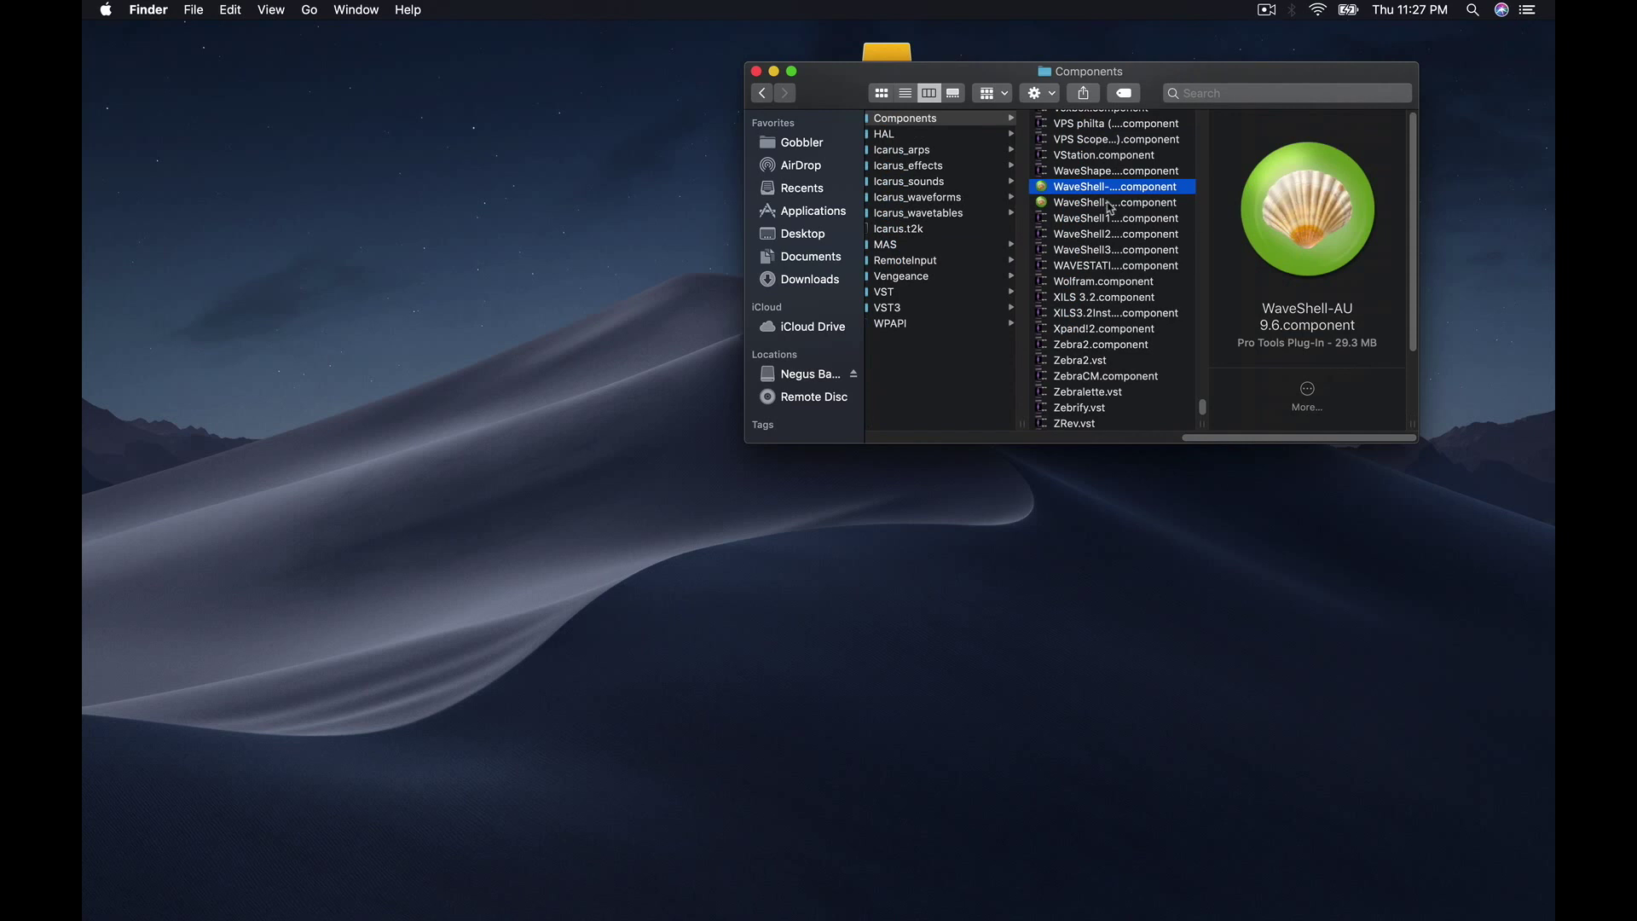
{"action": "left_click", "coordinate": [1108, 205]}
{"action": "left_click", "coordinate": [1107, 221]}
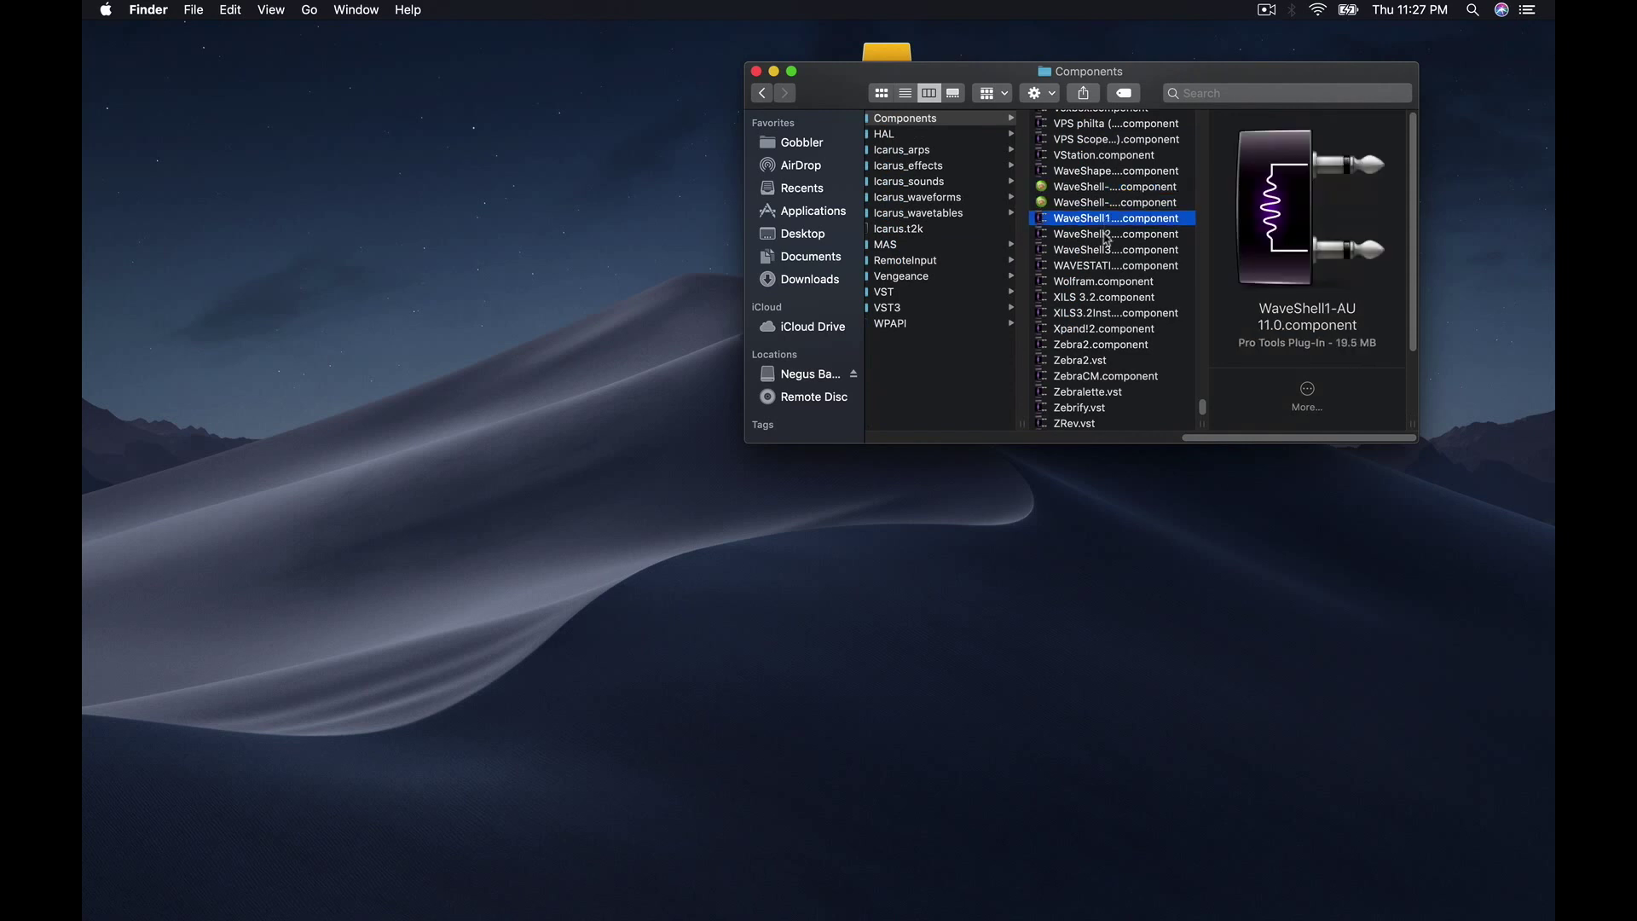
{"action": "left_click", "coordinate": [1105, 236]}
{"action": "left_click", "coordinate": [1105, 250]}
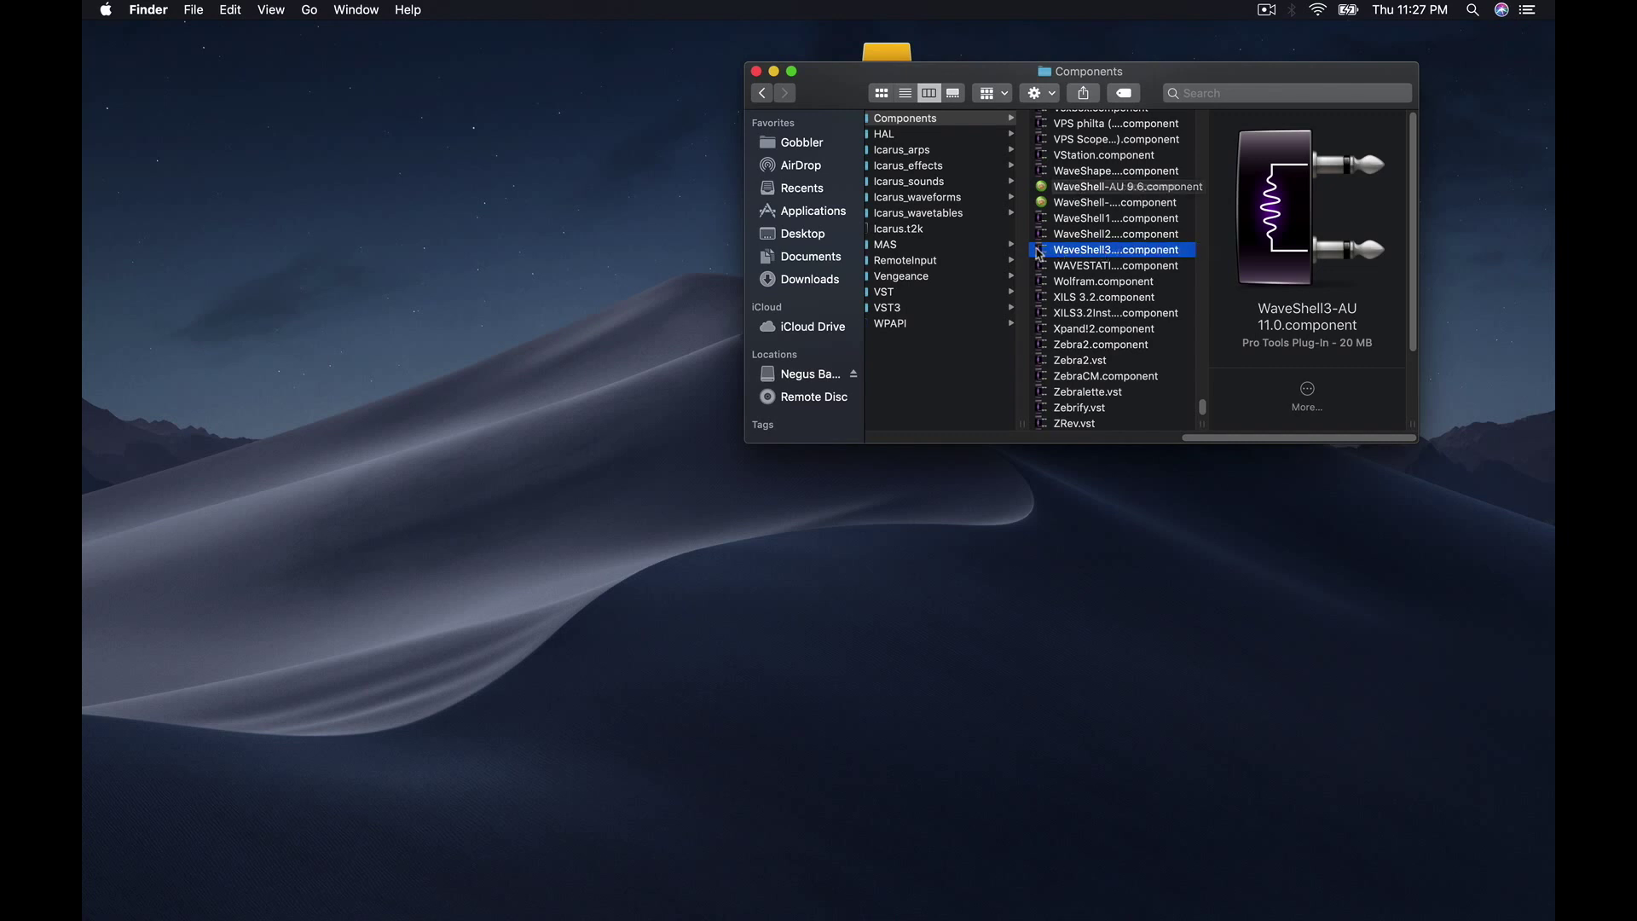
{"action": "left_click", "coordinate": [914, 293]}
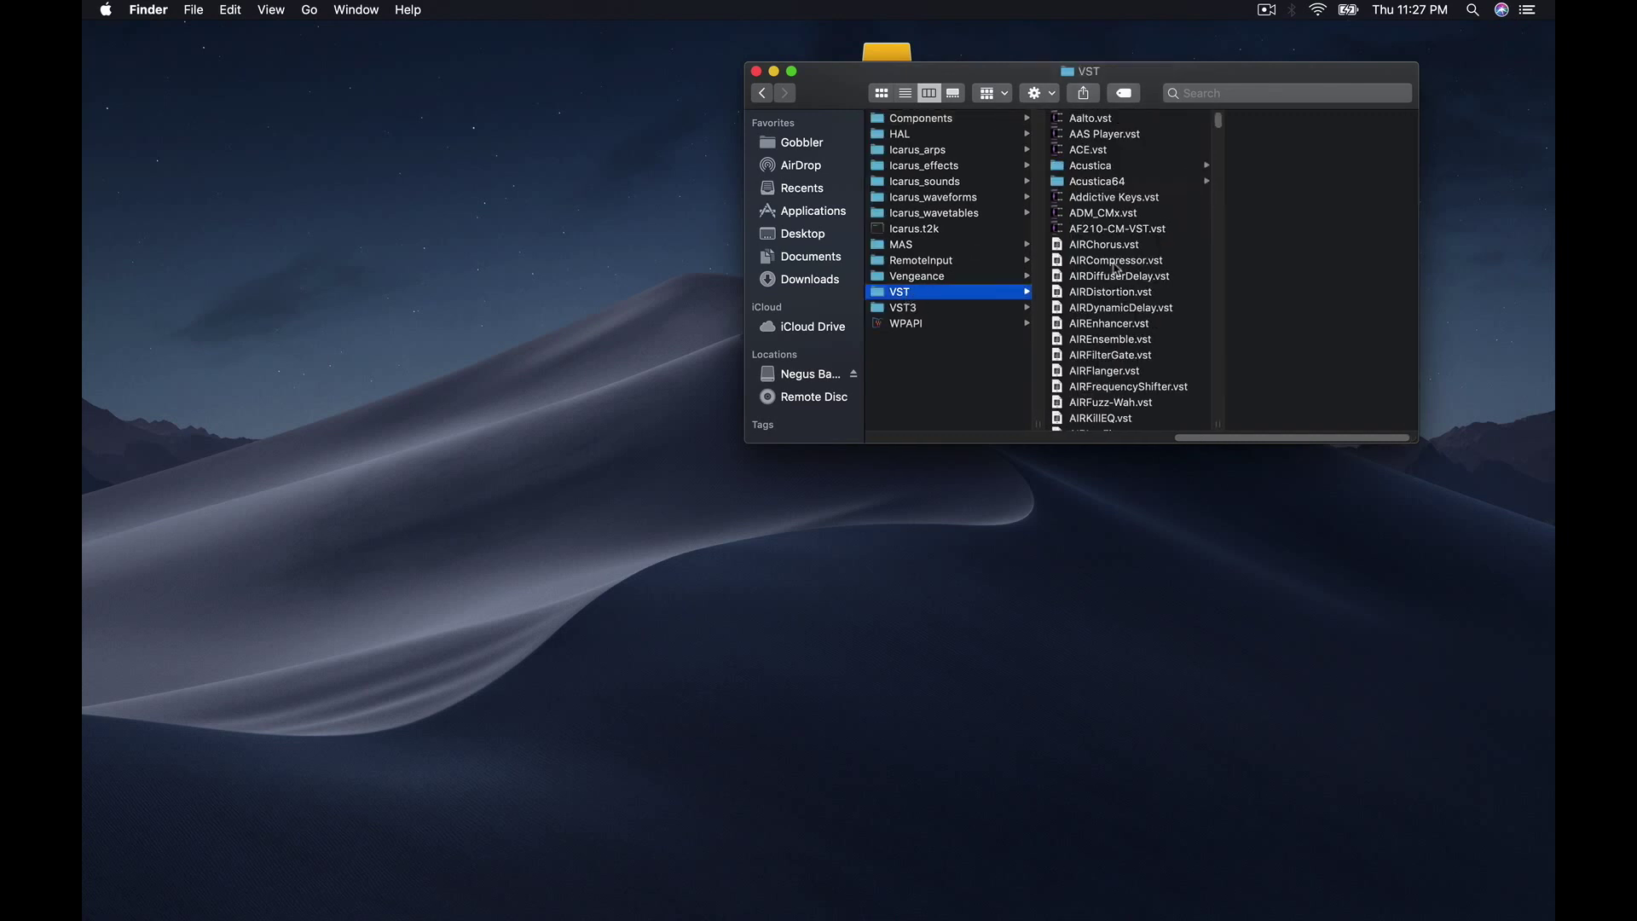
Step: Scroll the VST list and preview WaveShell-VST 9.6.vst
{"action": "scroll", "coordinate": [1147, 220], "scroll_direction": "down", "scroll_amount": 20}
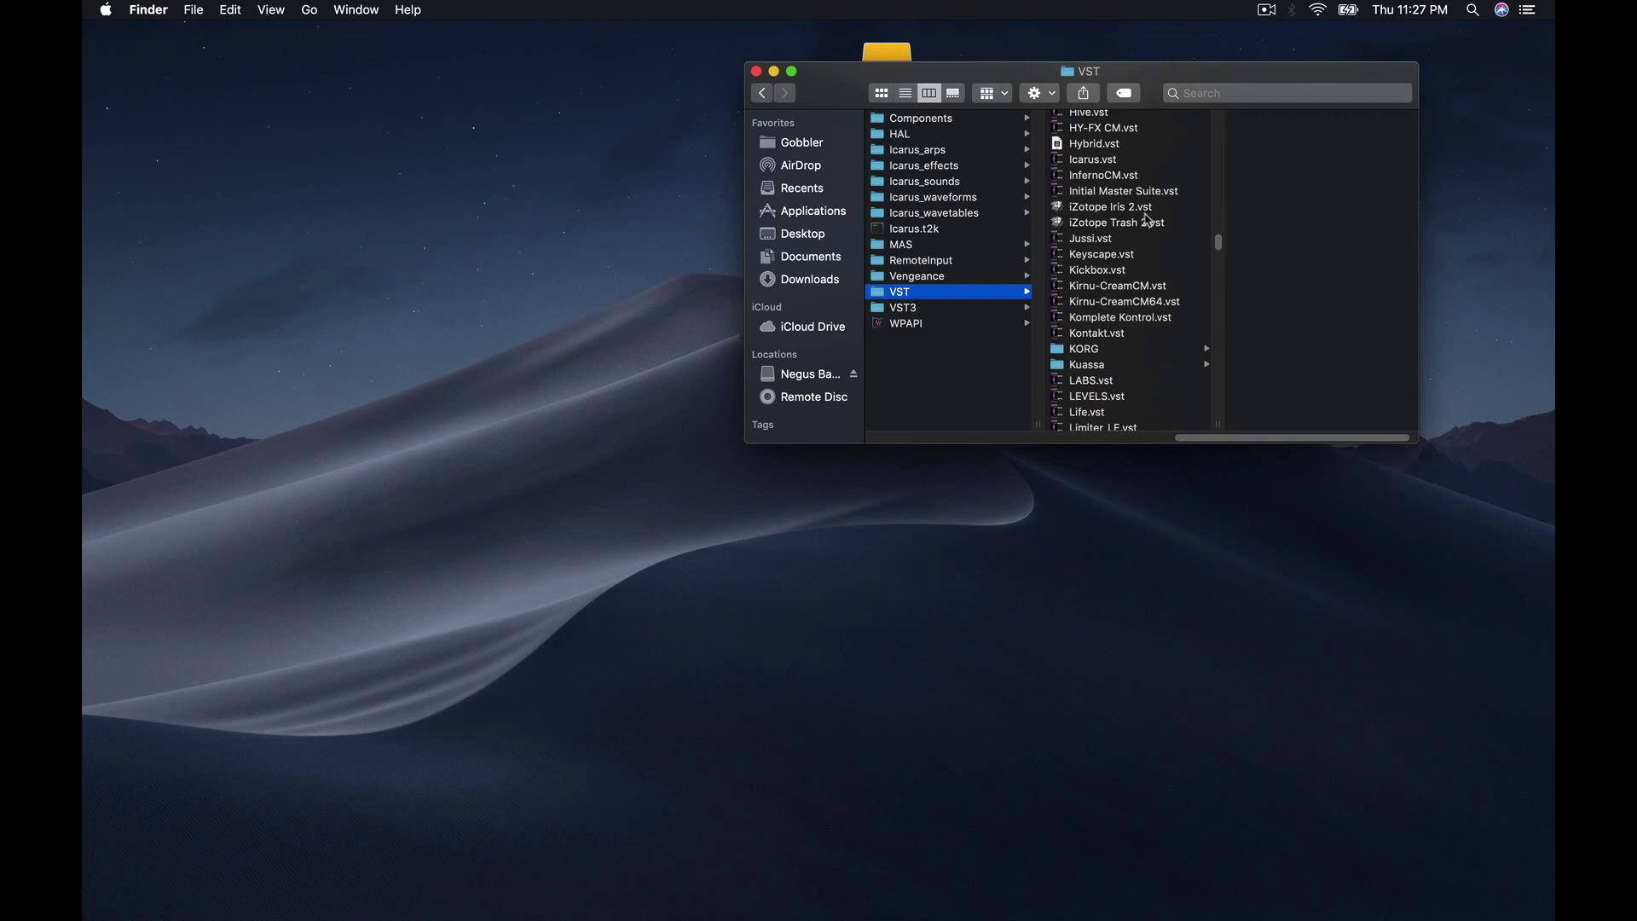
{"action": "scroll", "coordinate": [1138, 238], "scroll_direction": "down", "scroll_amount": 20}
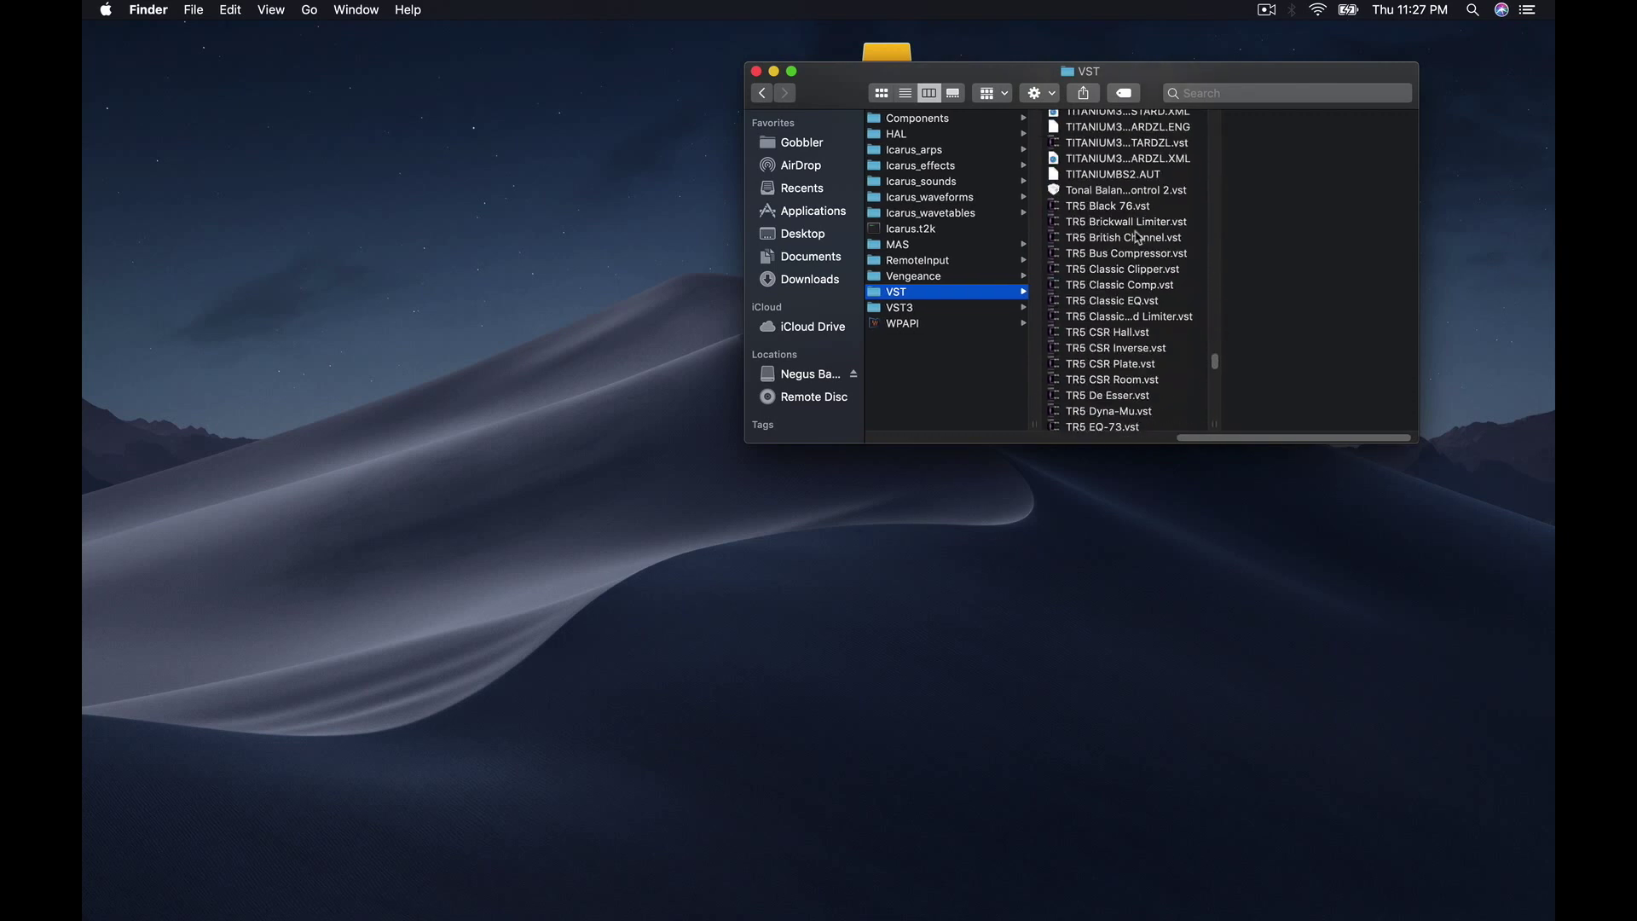
{"action": "scroll", "coordinate": [1139, 237], "scroll_direction": "down", "scroll_amount": 20}
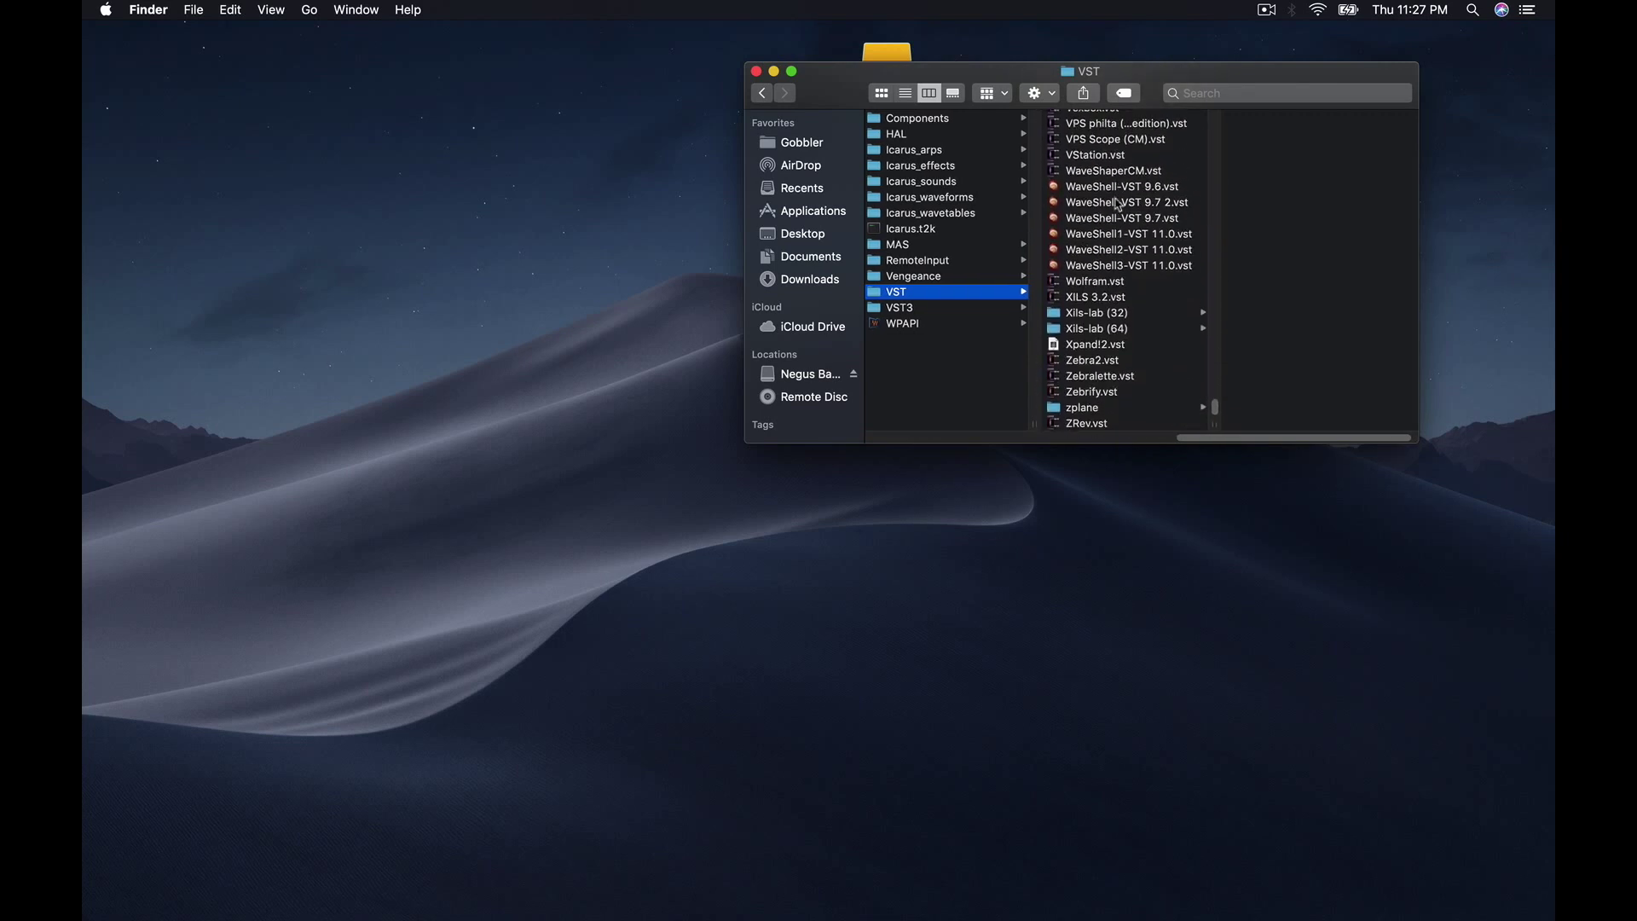
{"action": "left_click", "coordinate": [1112, 187]}
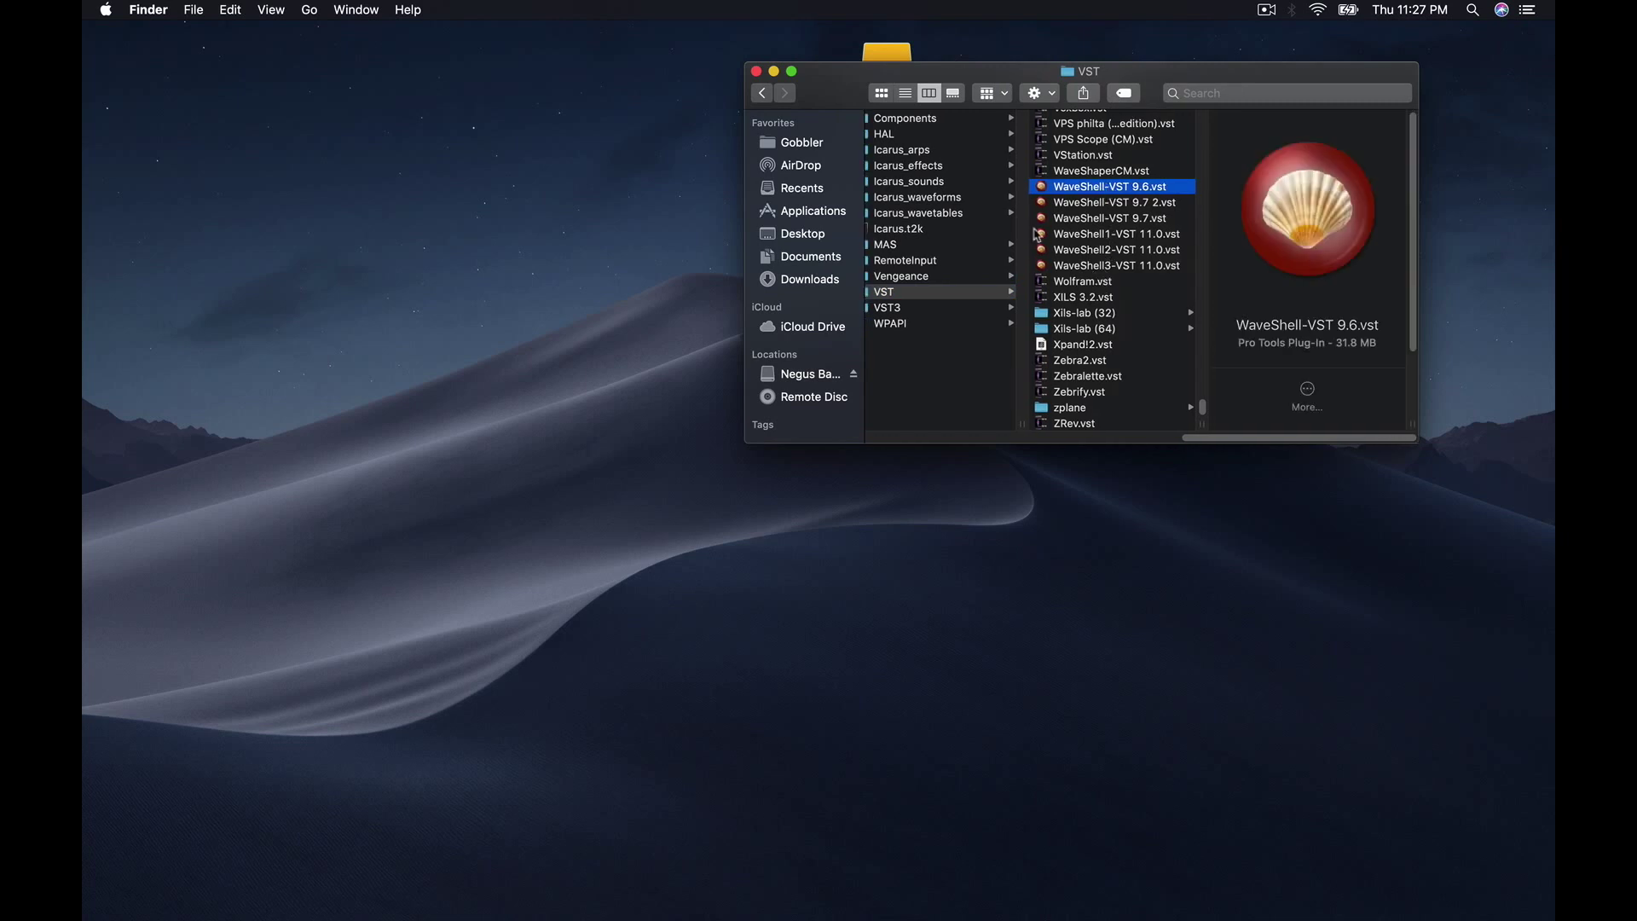
Step: Browse the VST3 folder, then switch to the Applications listing
{"action": "left_click", "coordinate": [916, 309]}
{"action": "scroll", "coordinate": [1099, 316], "scroll_direction": "down", "scroll_amount": 15}
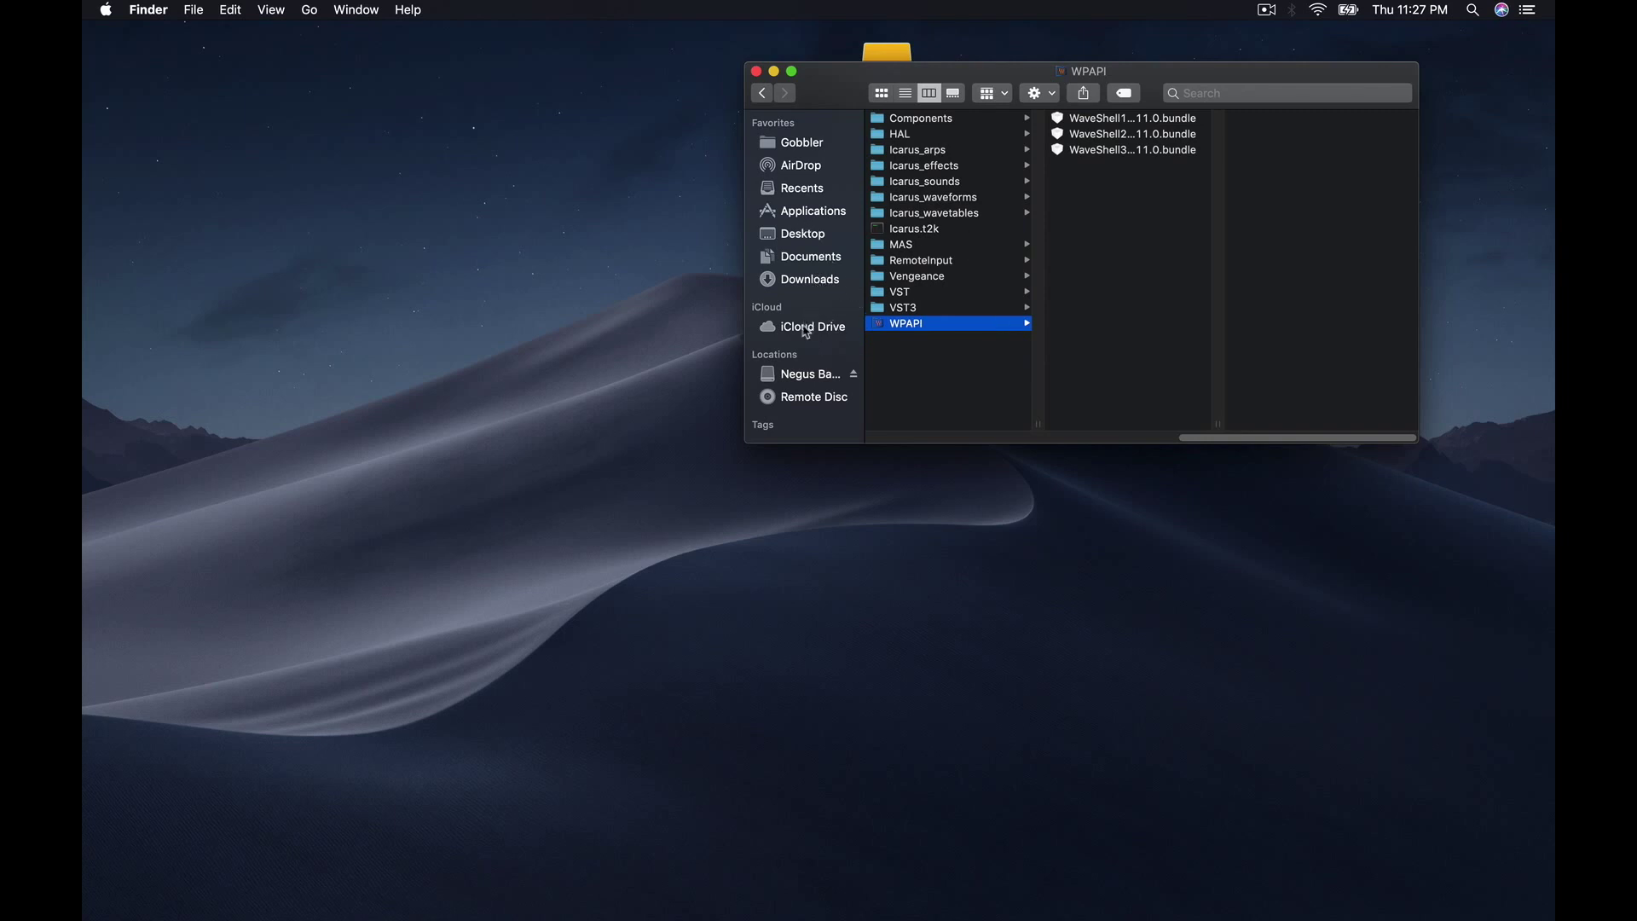
{"action": "left_click", "coordinate": [811, 216]}
{"action": "scroll", "coordinate": [952, 373], "scroll_direction": "down", "scroll_amount": 20}
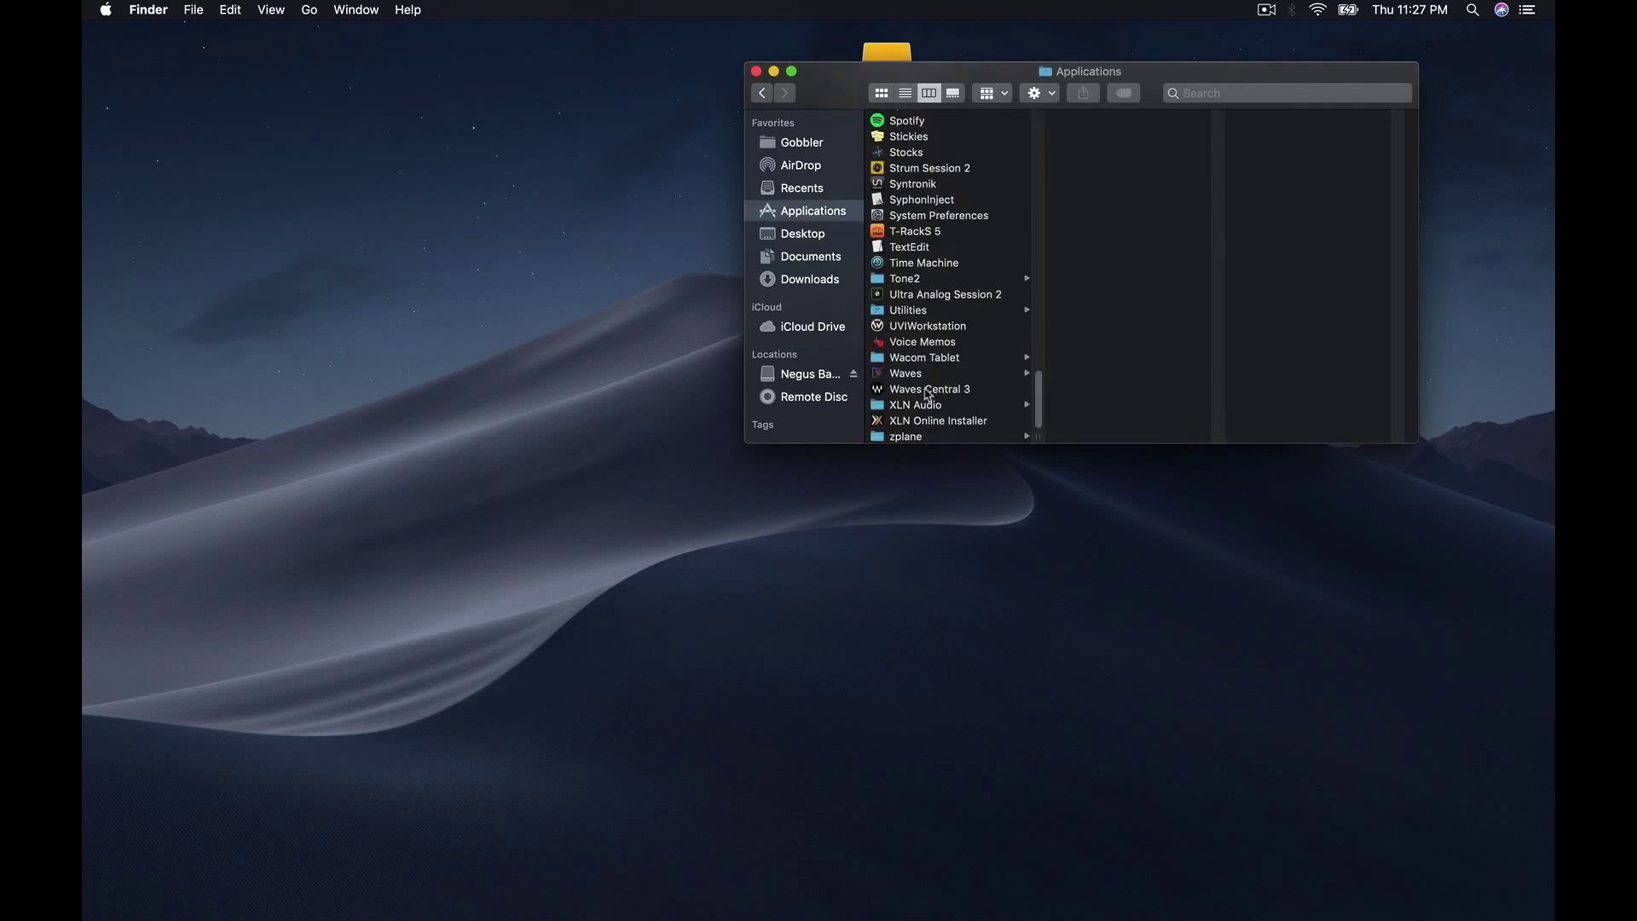
Step: Launch Waves Central 3, review its Settings page, close it, and reopen the Waves folder
{"action": "double_click", "coordinate": [927, 391]}
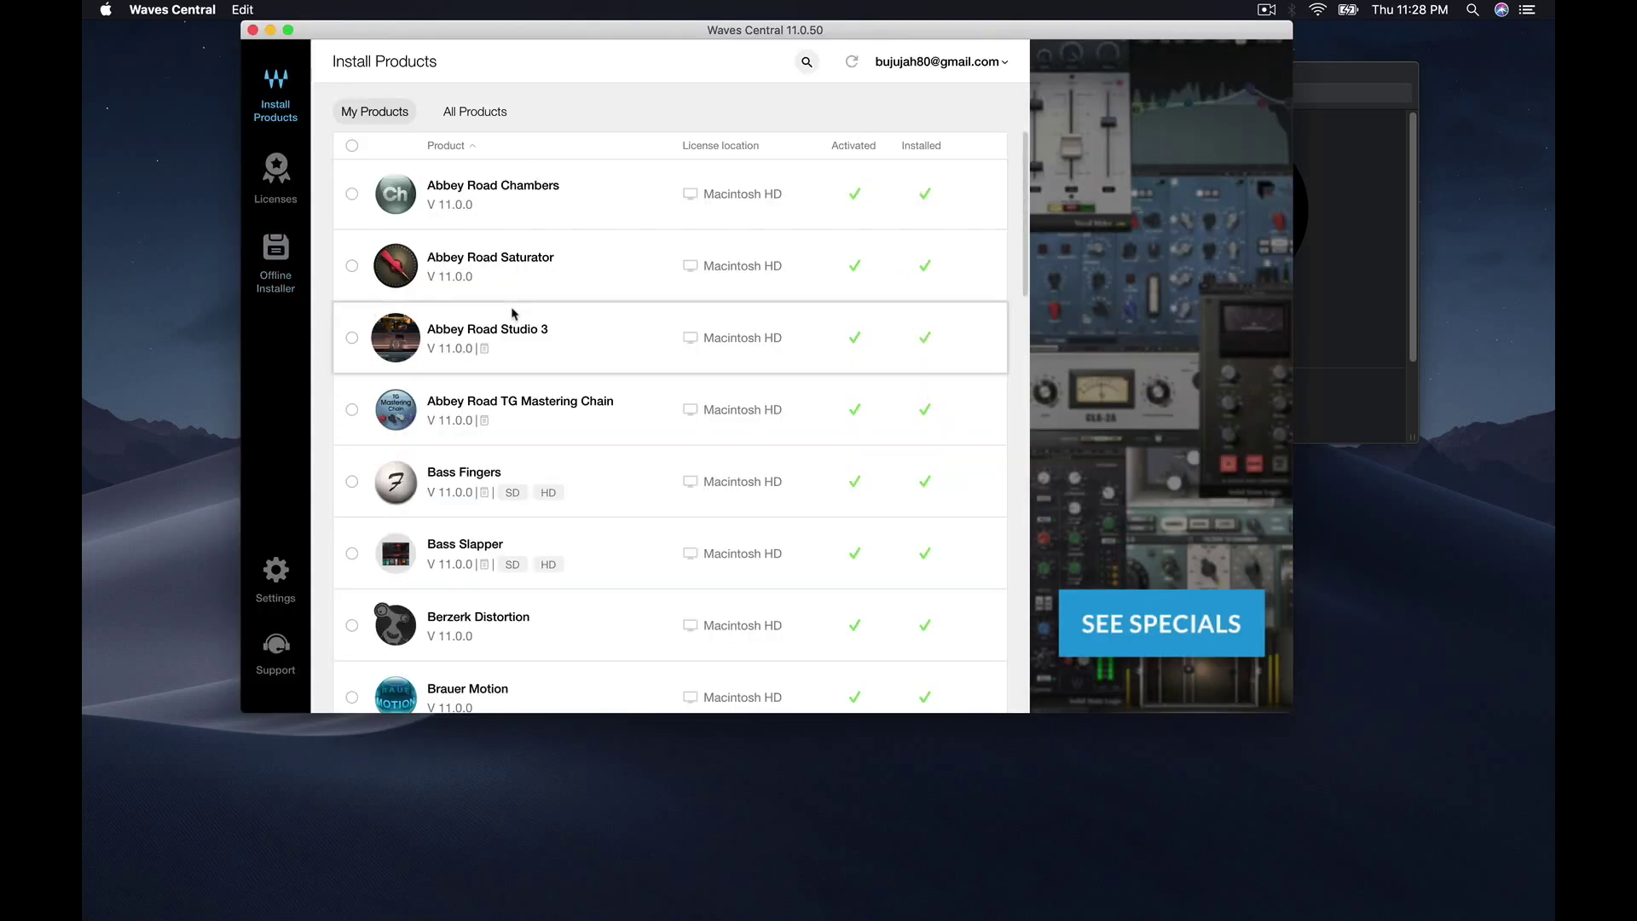
{"action": "scroll", "coordinate": [505, 334], "scroll_direction": "down", "scroll_amount": 7}
{"action": "scroll", "coordinate": [503, 332], "scroll_direction": "up", "scroll_amount": 8}
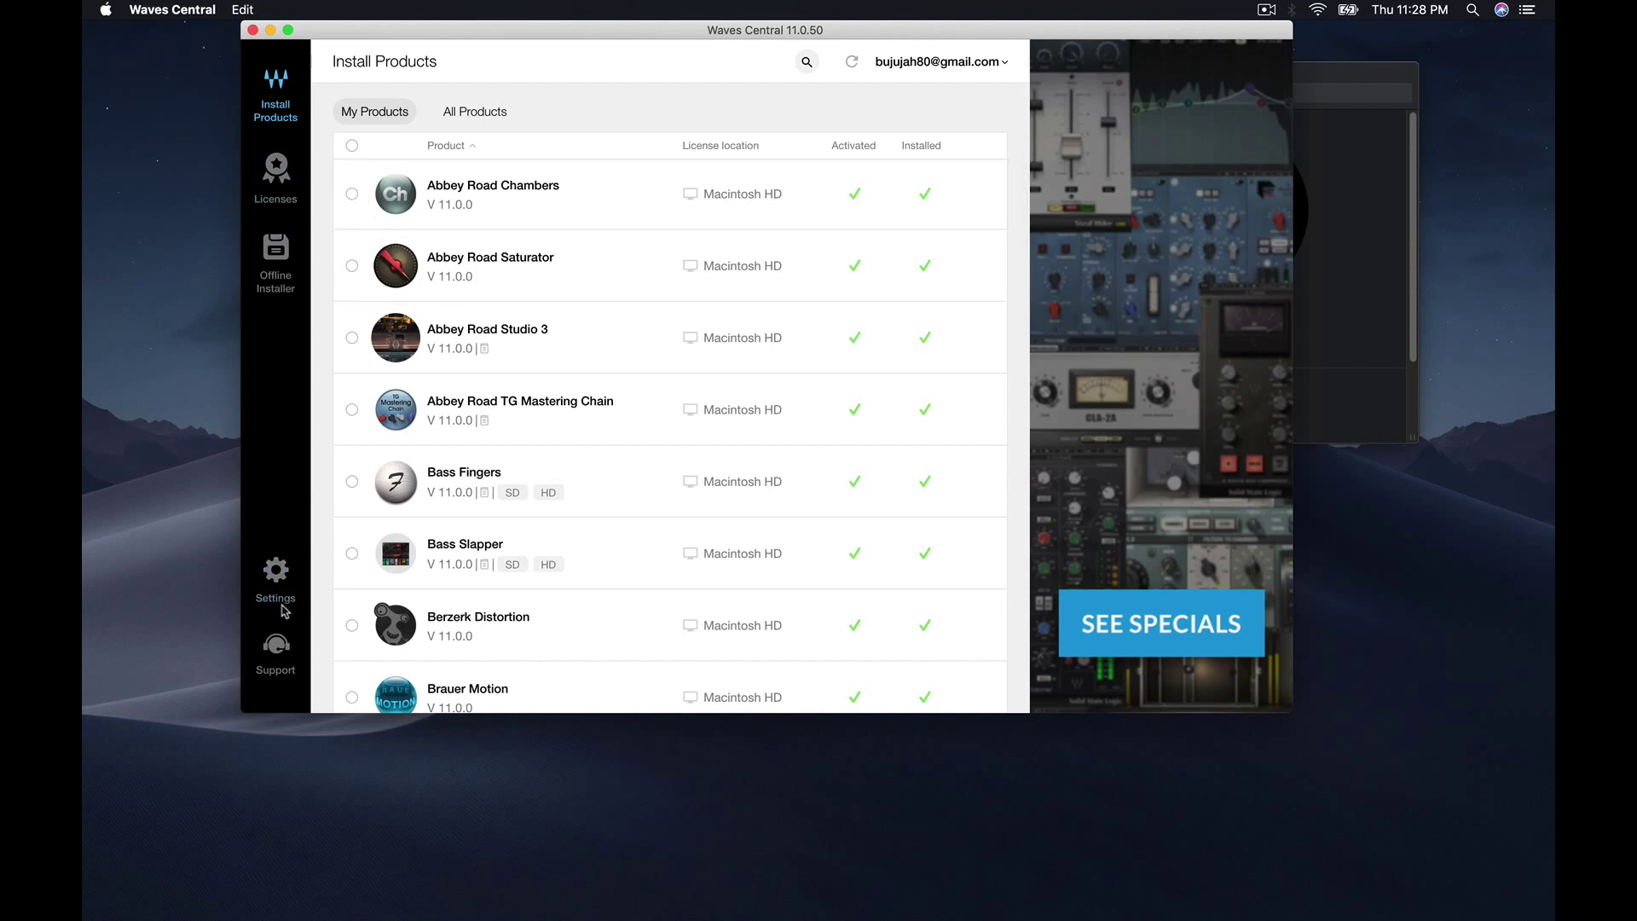
{"action": "left_click", "coordinate": [276, 574]}
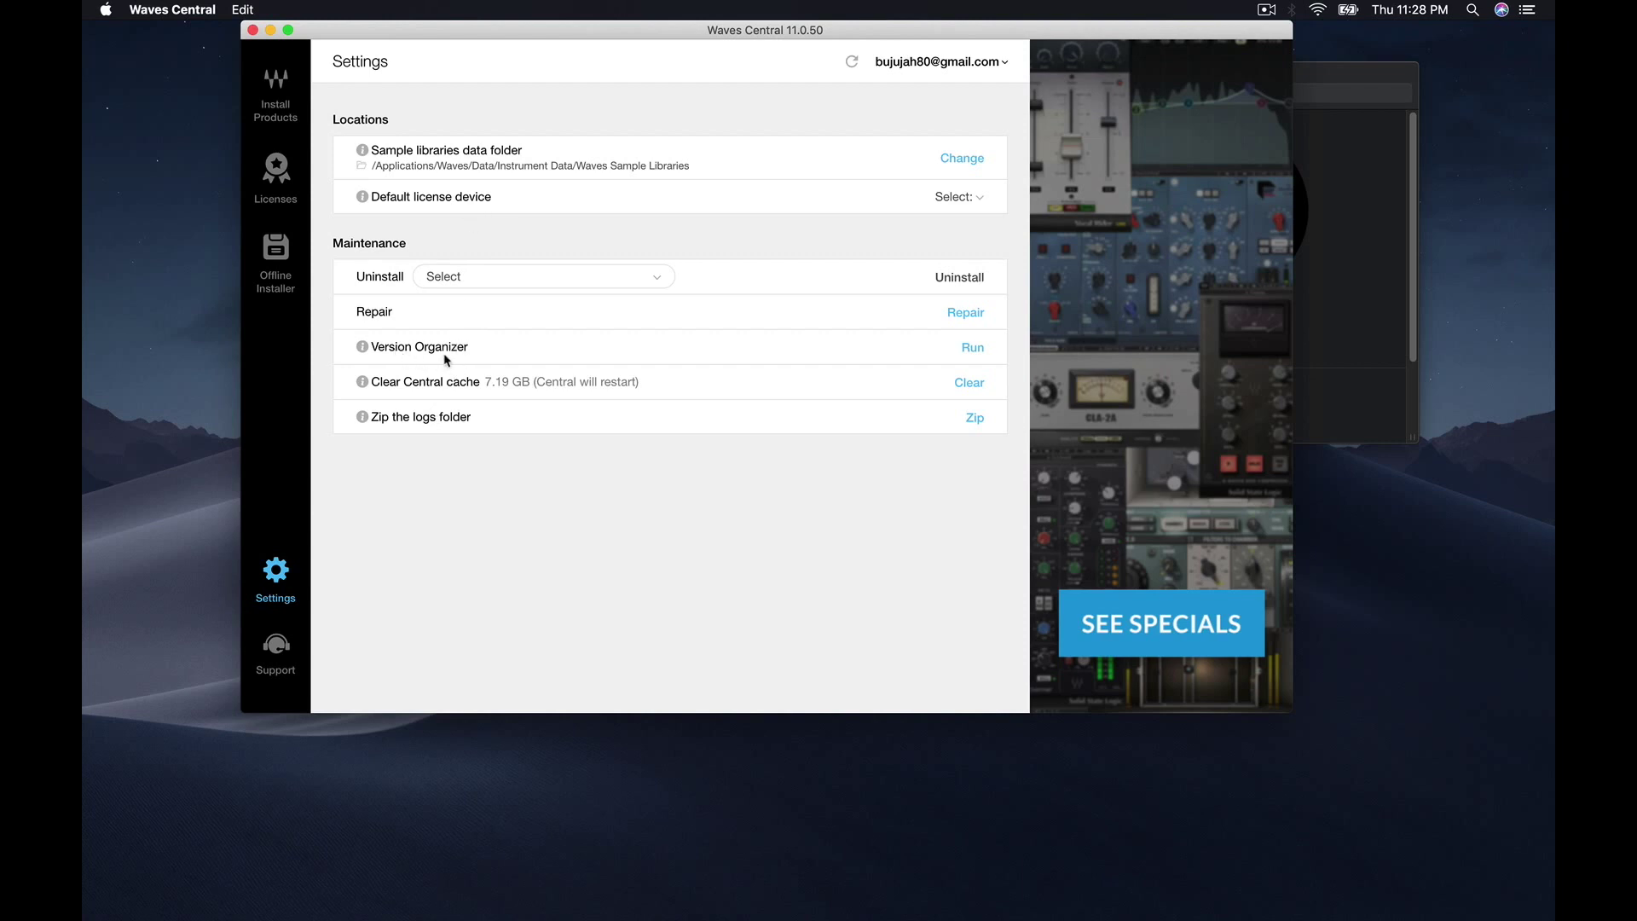
{"action": "left_click", "coordinate": [253, 30]}
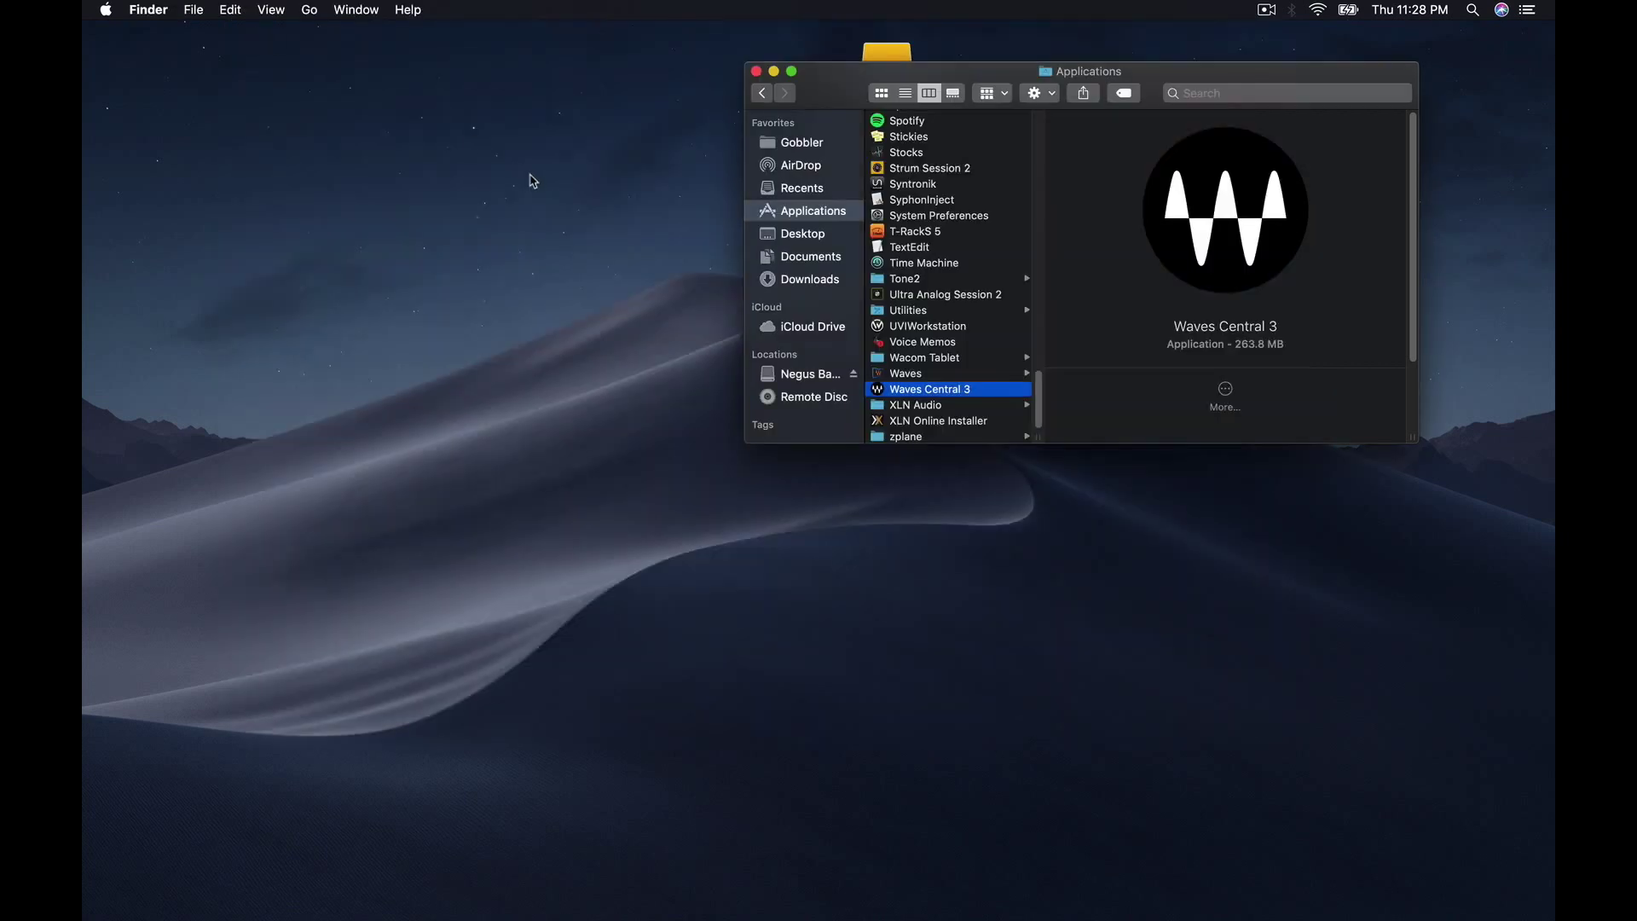
{"action": "left_click", "coordinate": [913, 374]}
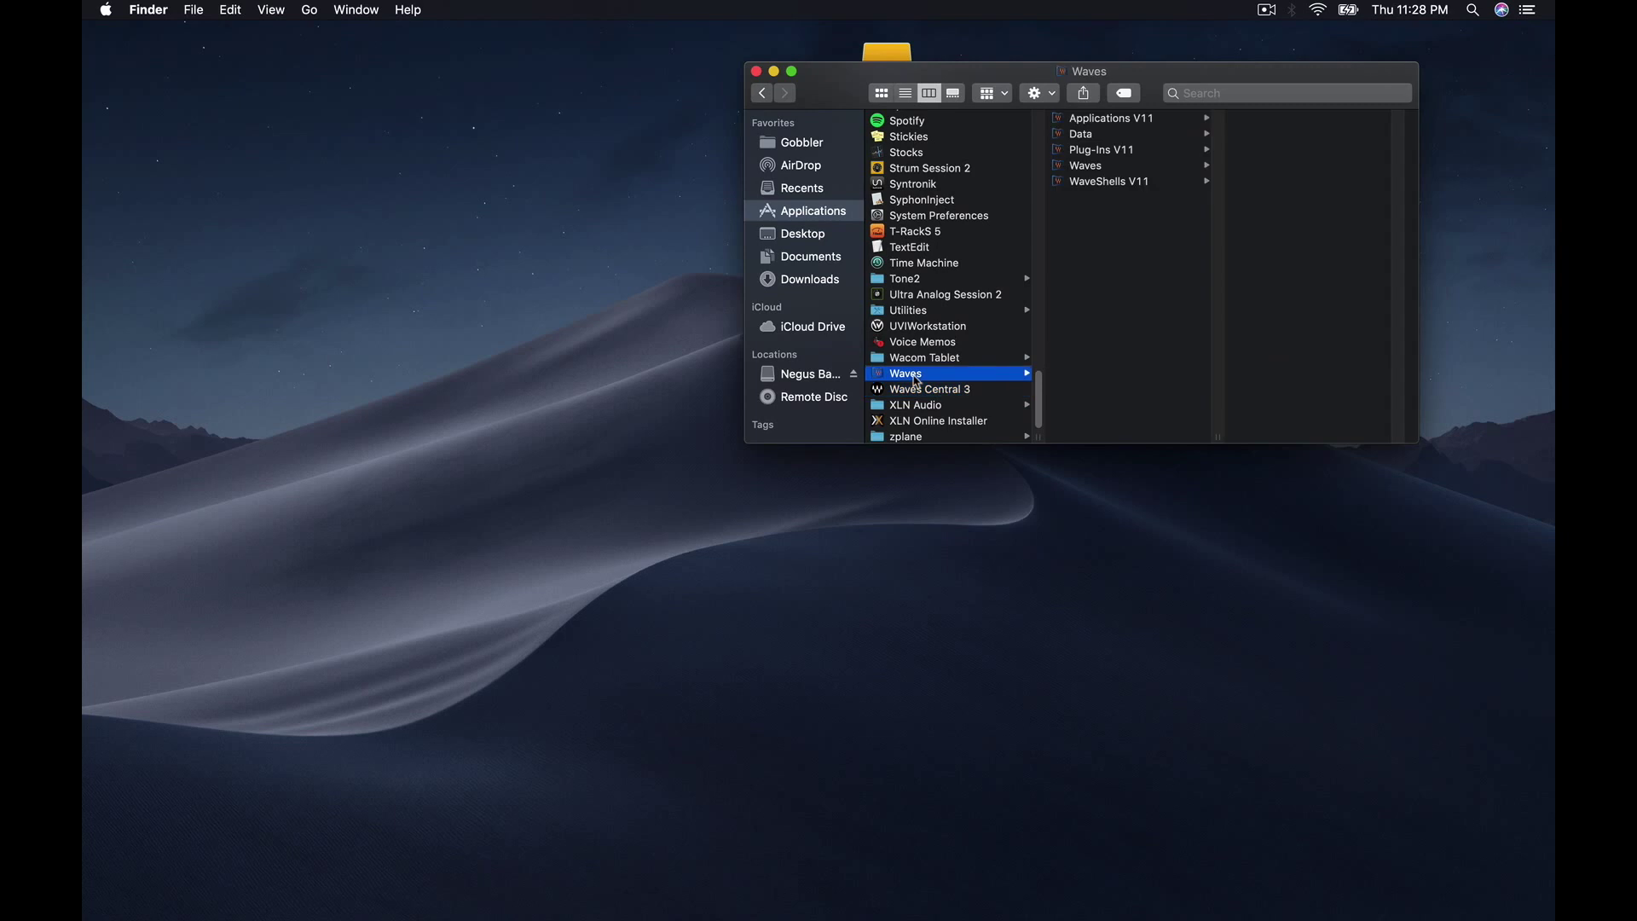
{"action": "left_click", "coordinate": [1092, 167]}
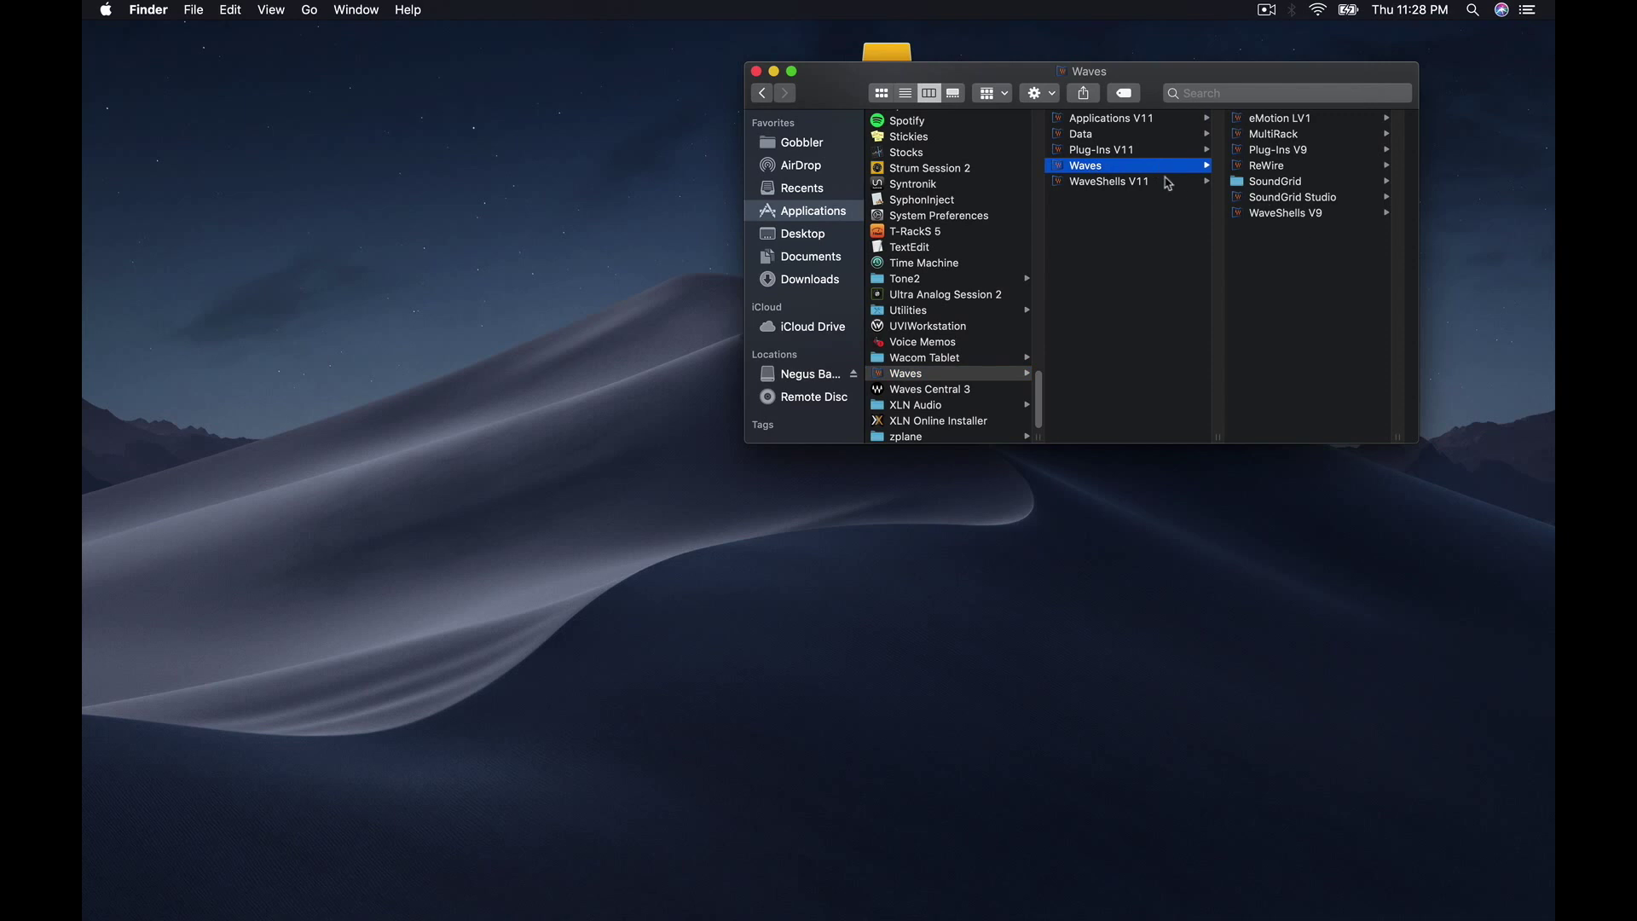
{"action": "left_click", "coordinate": [1119, 182]}
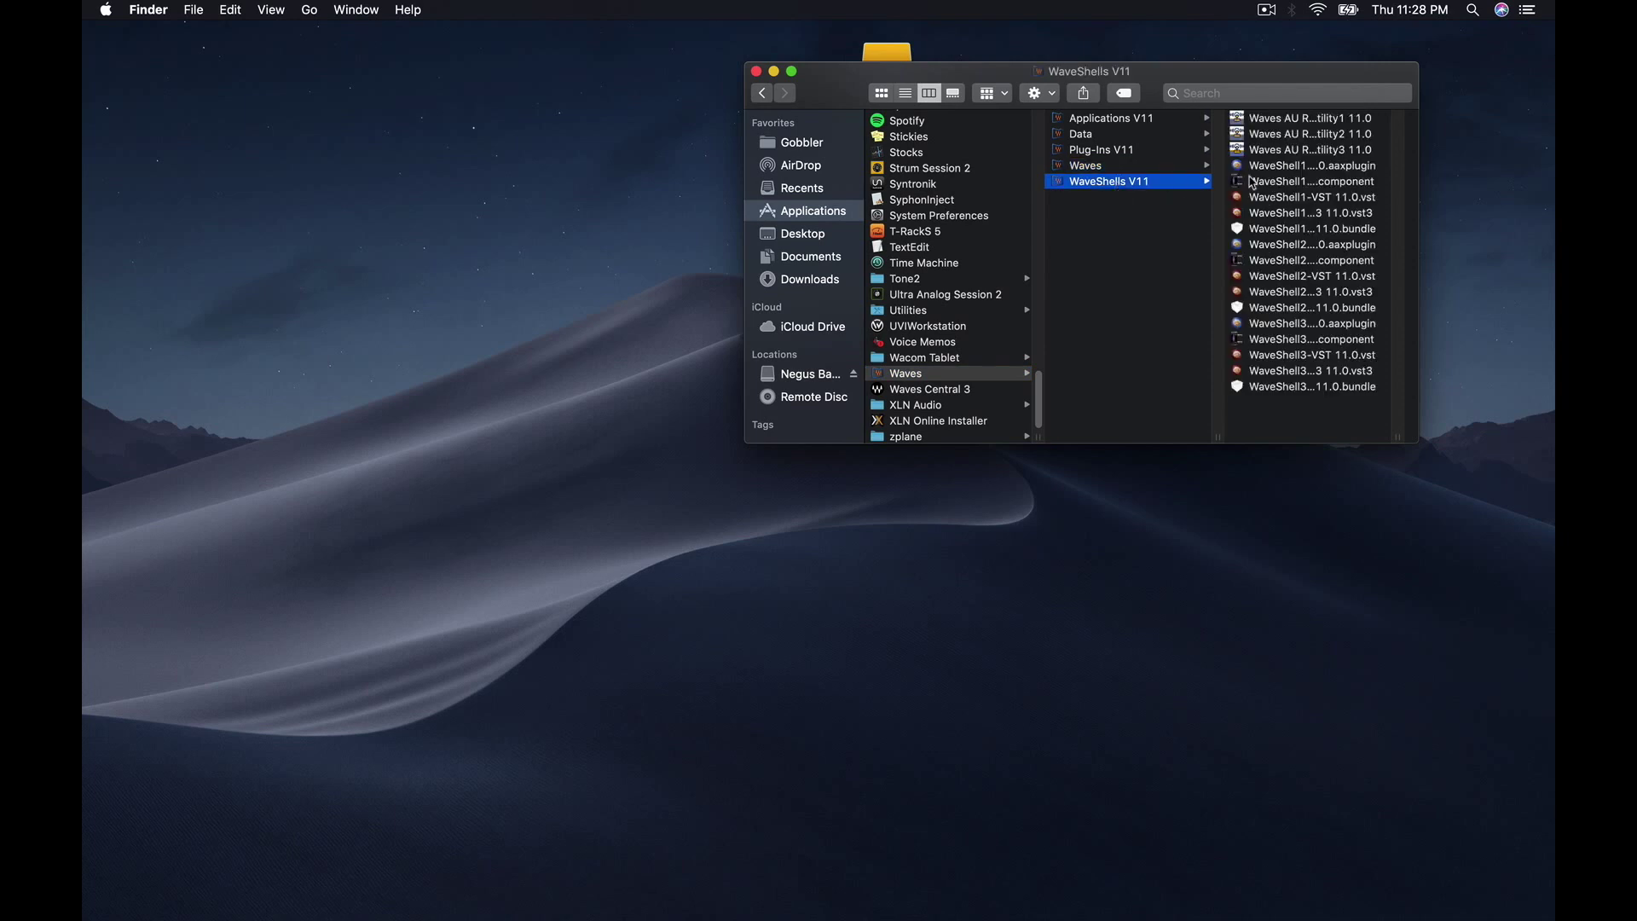
{"action": "left_click", "coordinate": [1141, 154]}
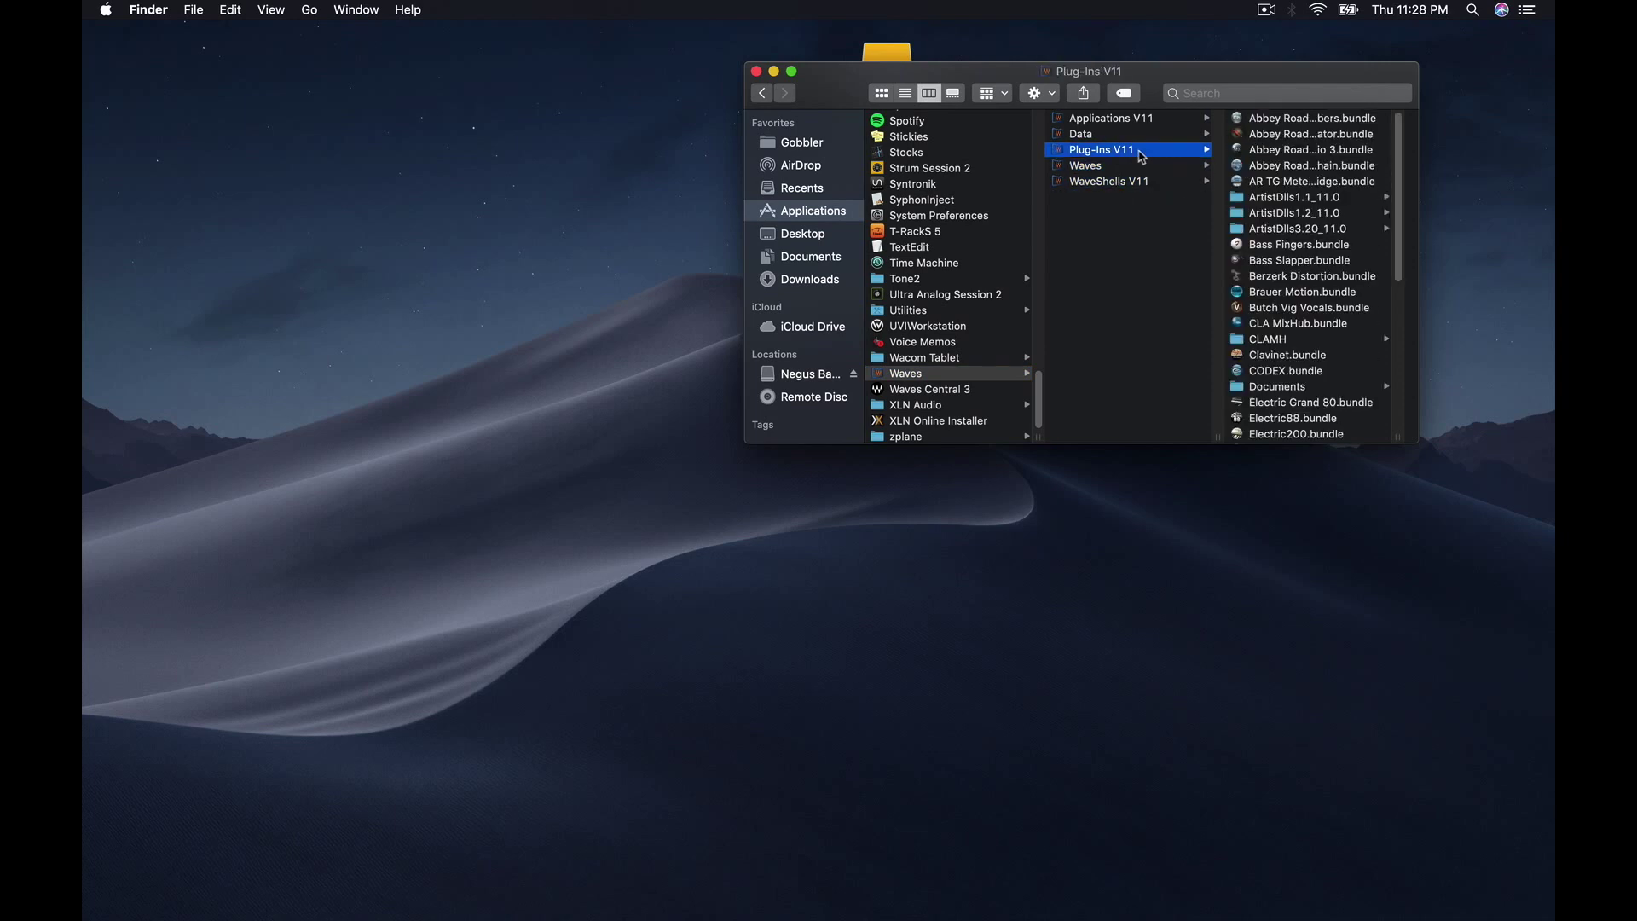
{"action": "left_click", "coordinate": [1120, 165]}
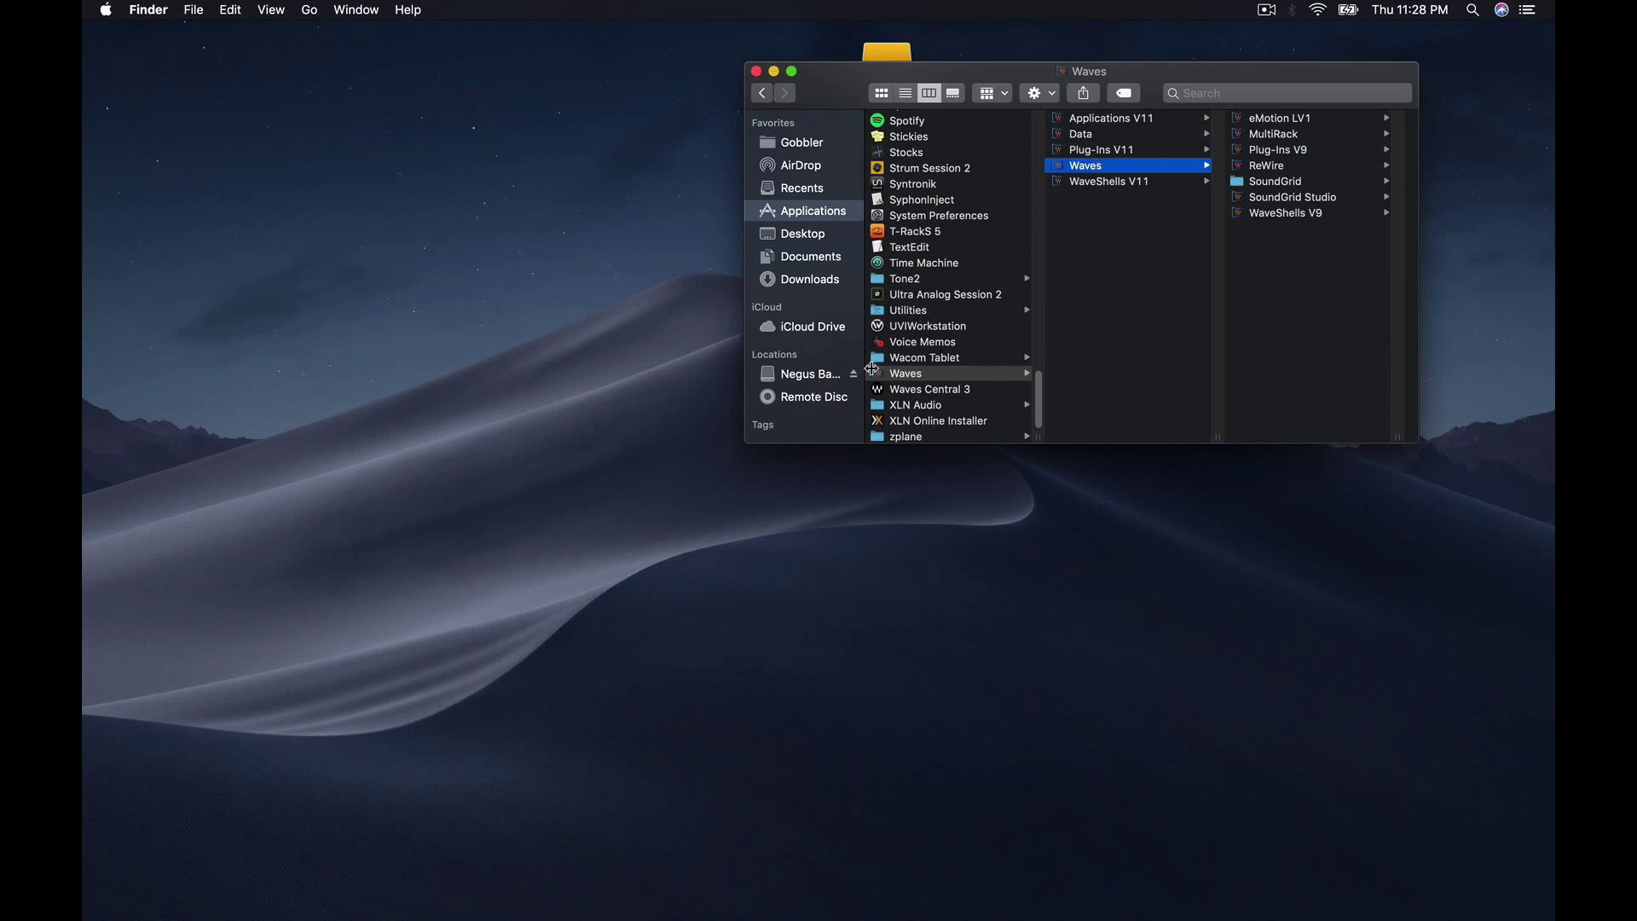
{"action": "left_click", "coordinate": [895, 359]}
{"action": "left_click", "coordinate": [898, 376]}
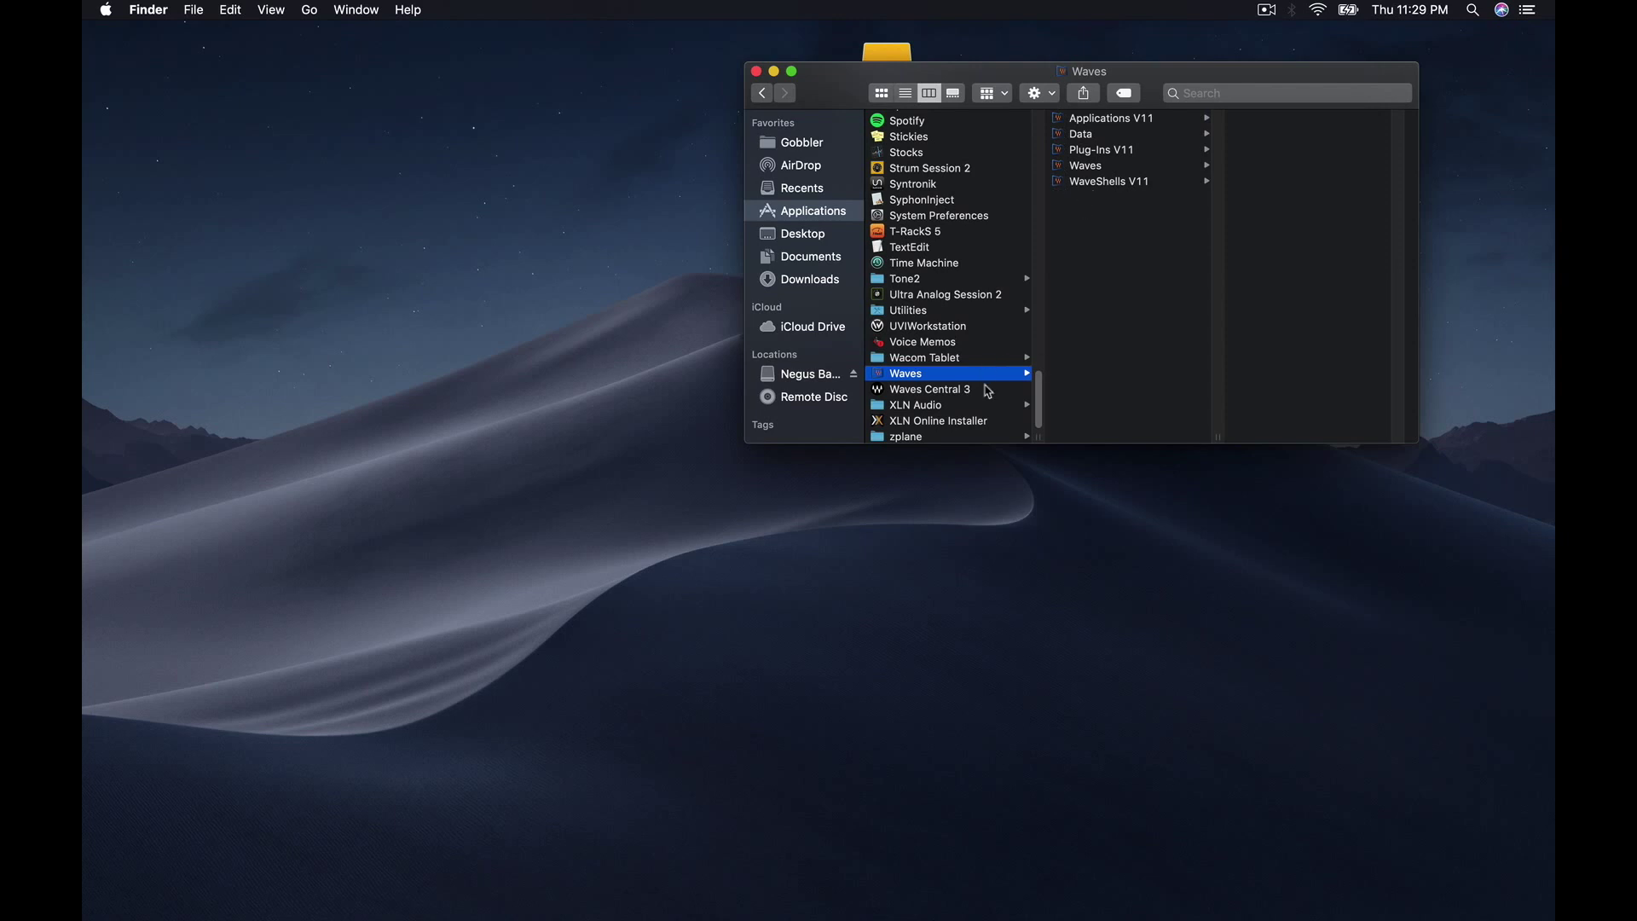
Step: Preview Waves Central 3 and the Waves folder, then switch to the external backup drive
{"action": "left_click", "coordinate": [902, 389]}
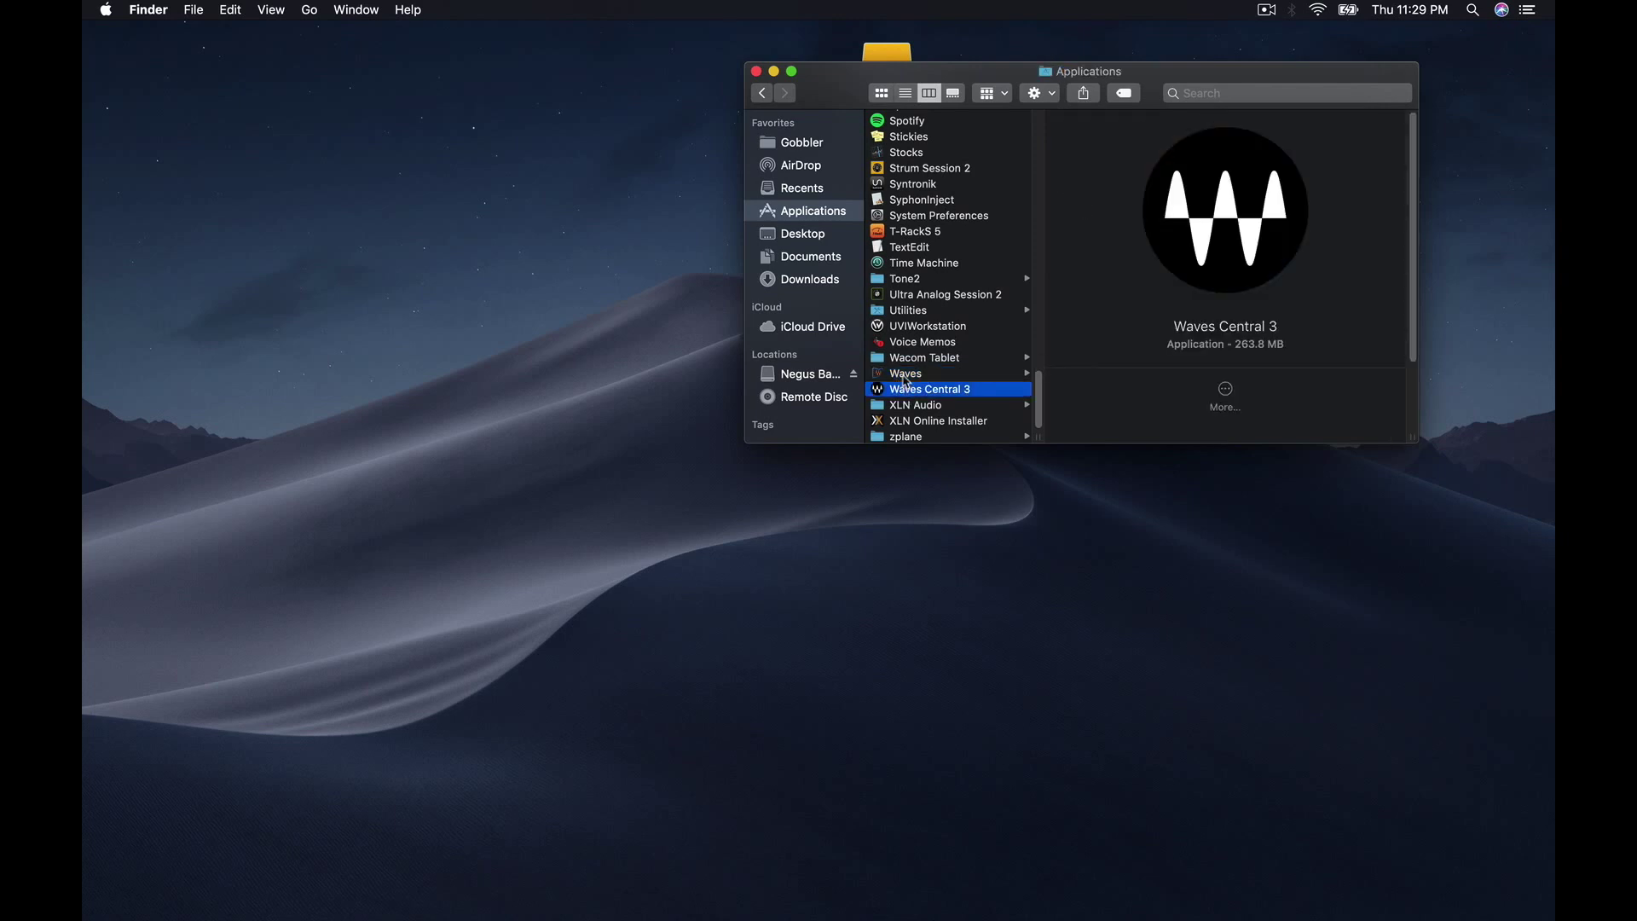
{"action": "left_click", "coordinate": [904, 376]}
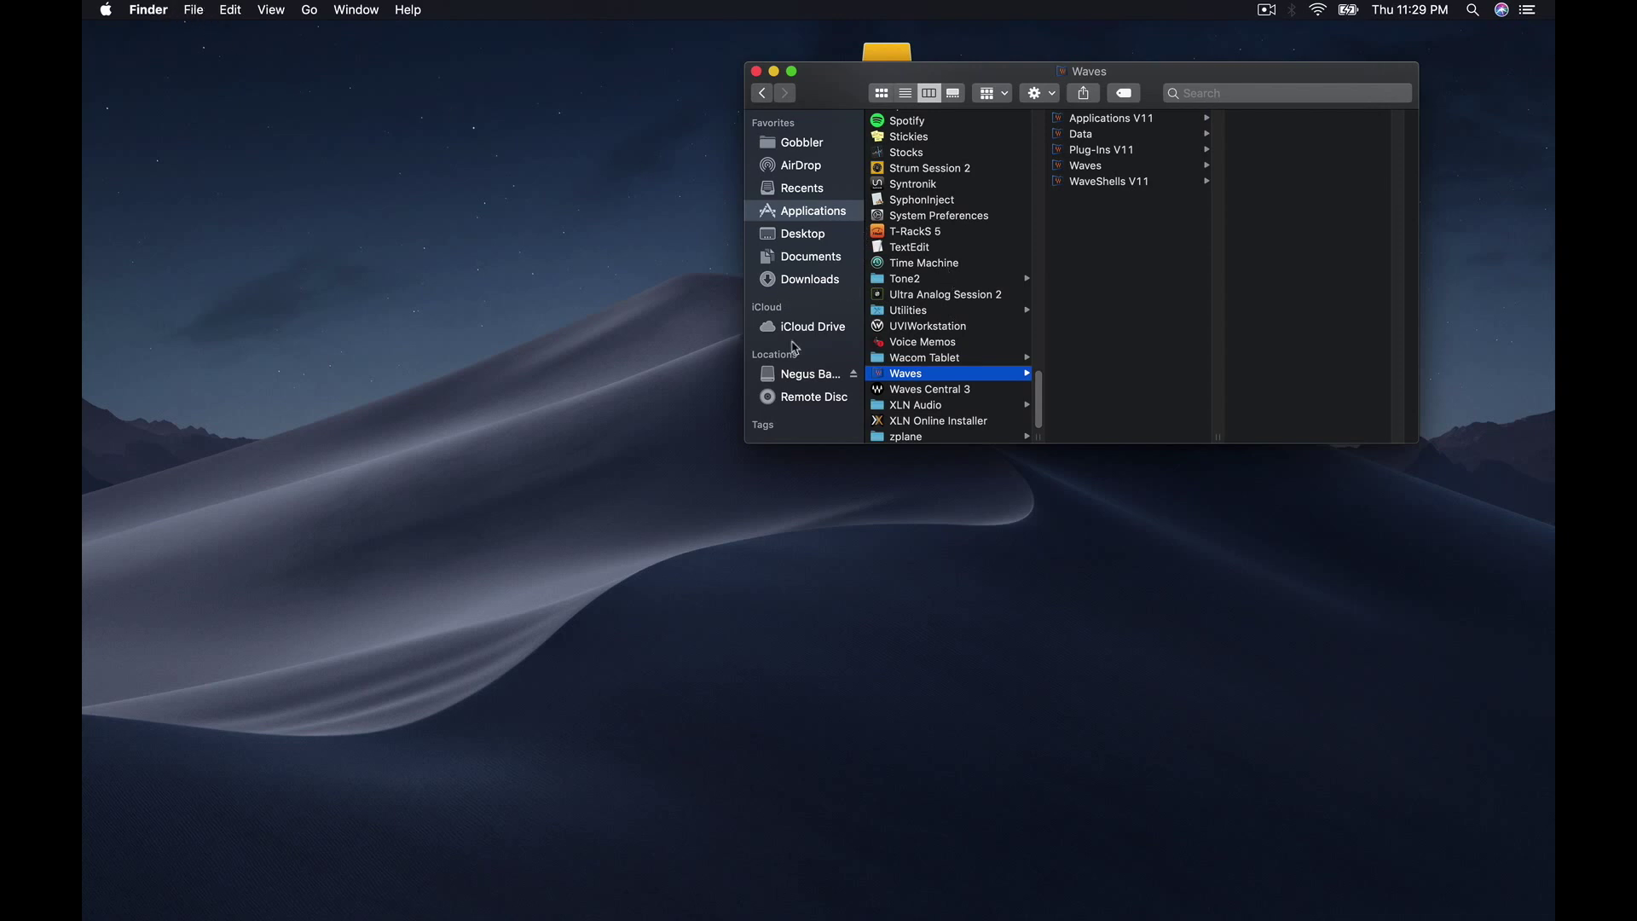
{"action": "left_click", "coordinate": [810, 377]}
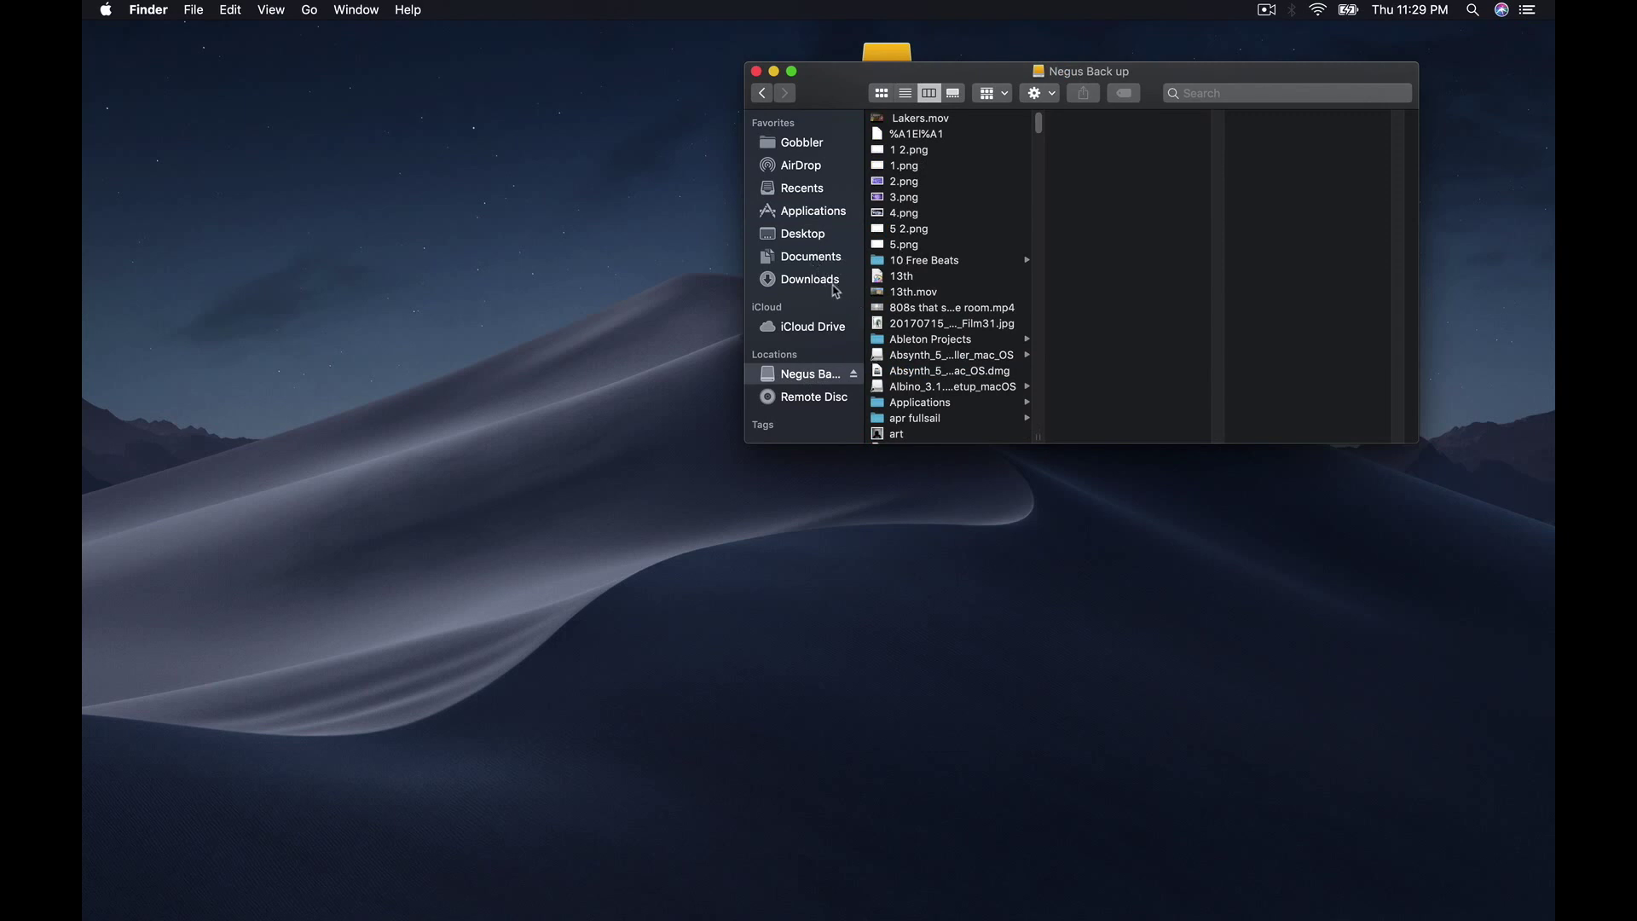
Step: Navigate from the backup drive to Macintosh HD › Library › Audio › Plug-Ins
{"action": "right_click", "coordinate": [817, 379]}
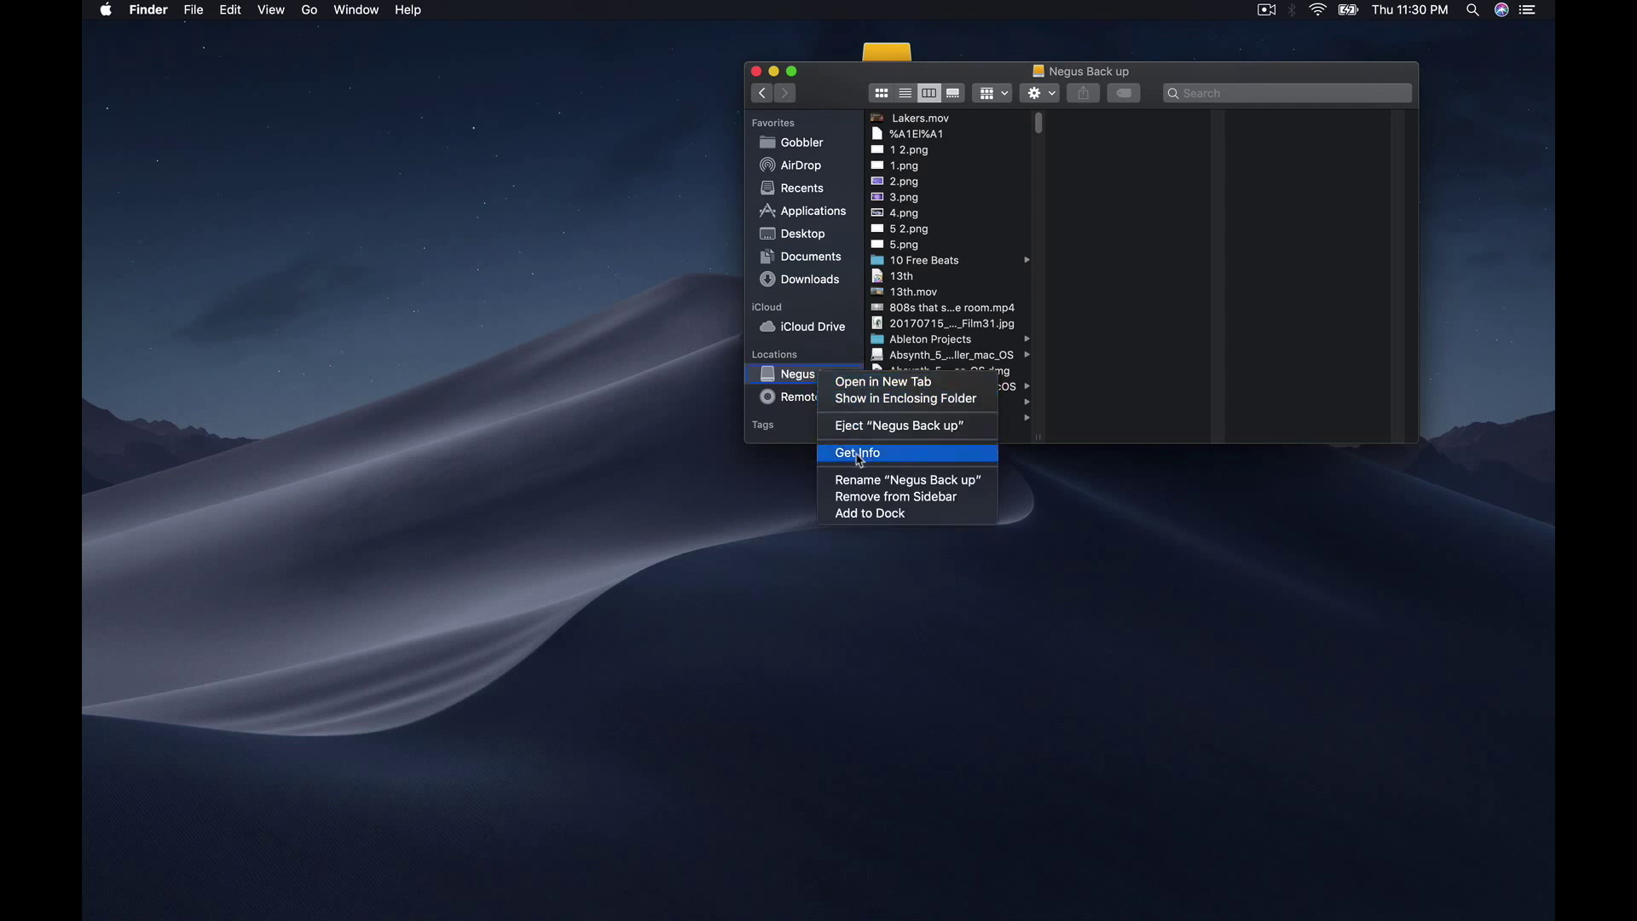
{"action": "left_click", "coordinate": [878, 399]}
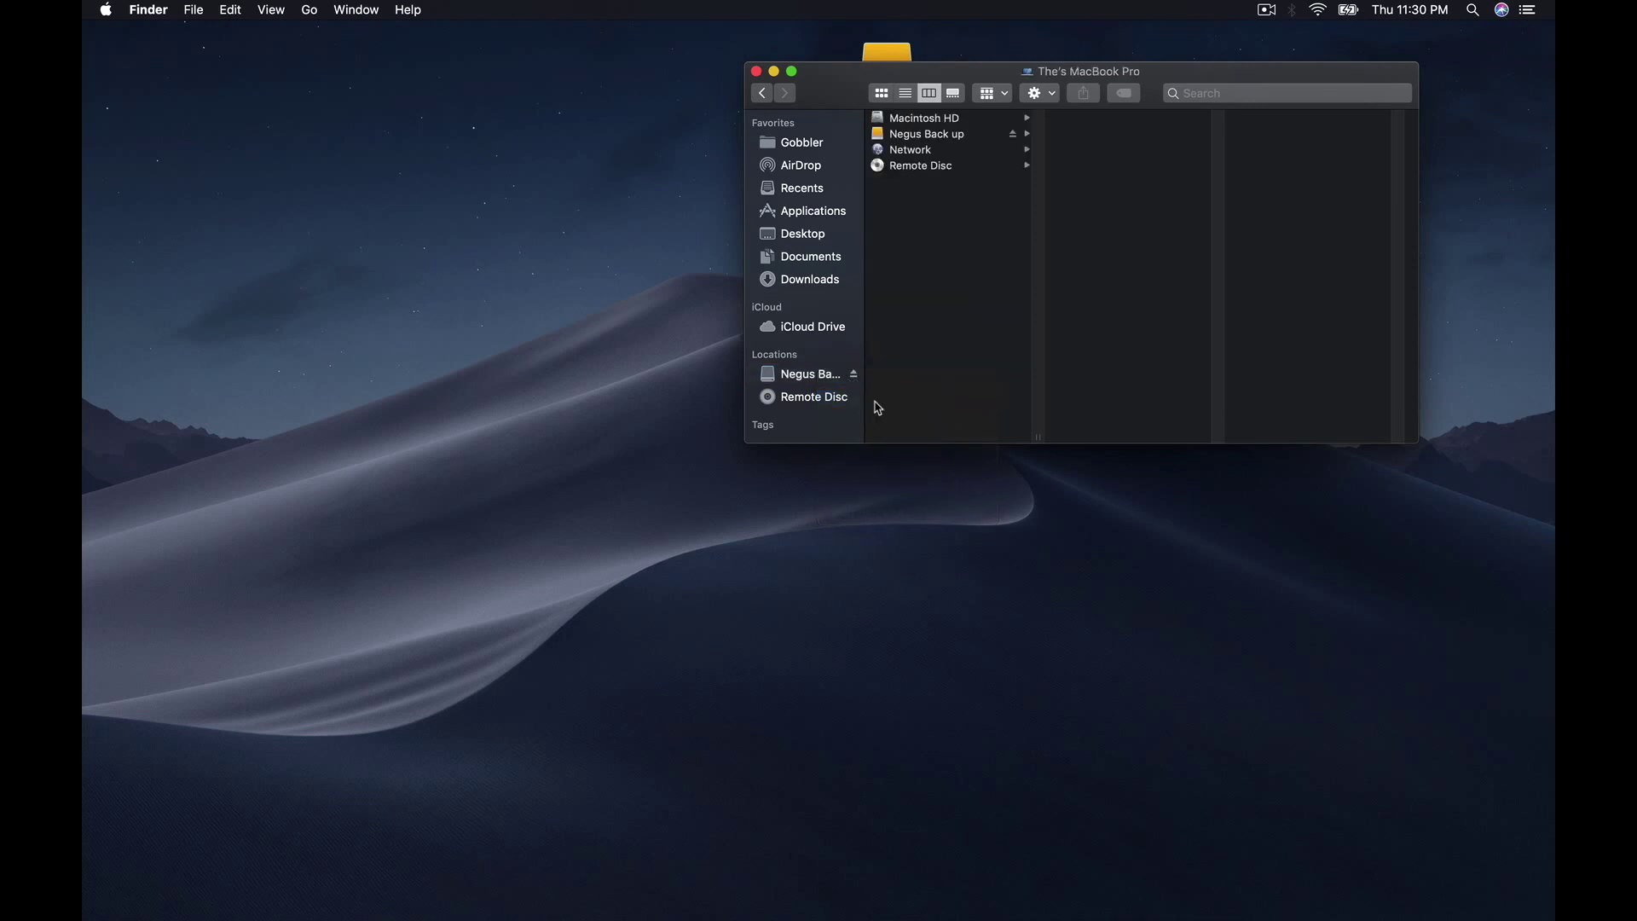
{"action": "left_click", "coordinate": [935, 120]}
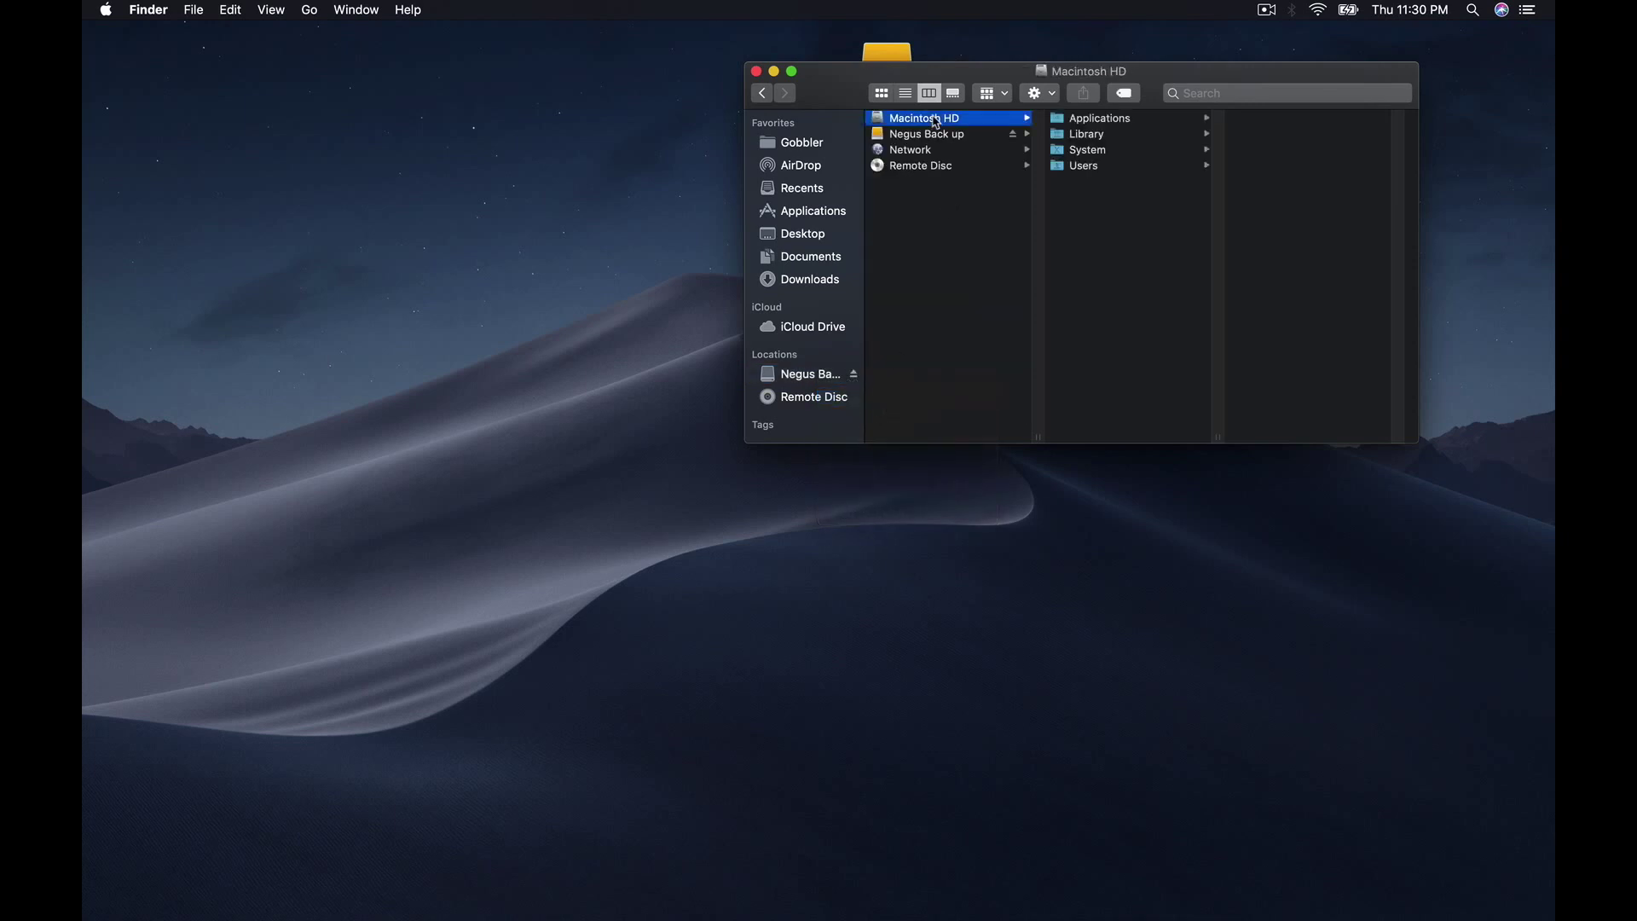
{"action": "left_click", "coordinate": [1103, 135]}
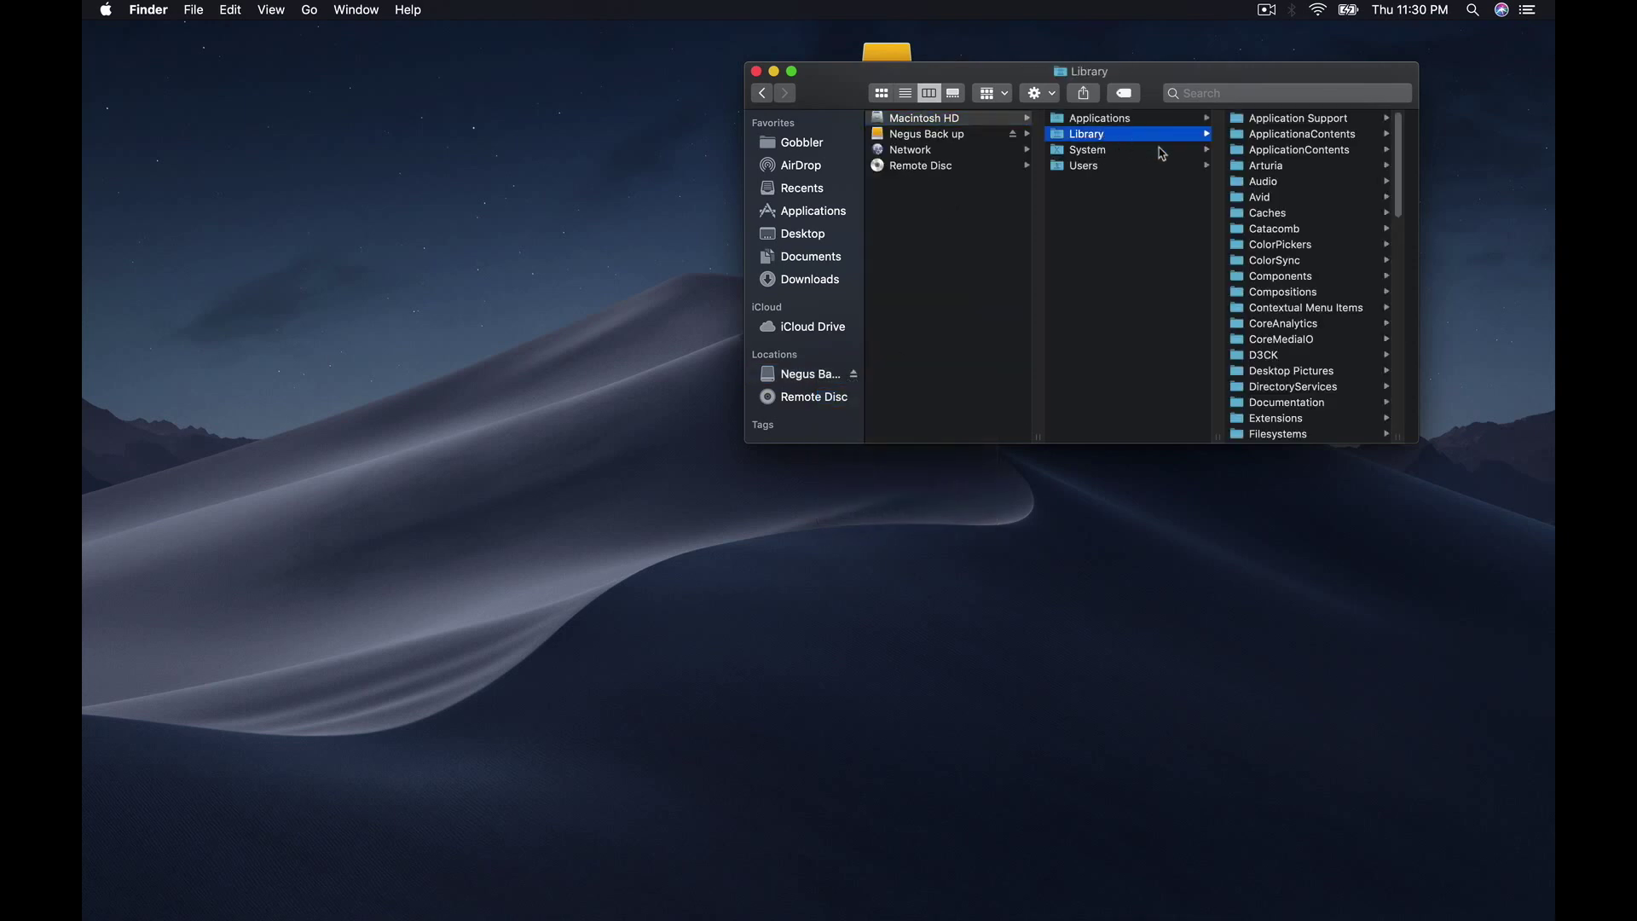
{"action": "scroll", "coordinate": [1279, 183], "scroll_direction": "down", "scroll_amount": 1}
{"action": "scroll", "coordinate": [1283, 192], "scroll_direction": "up", "scroll_amount": 1}
{"action": "left_click", "coordinate": [1279, 182]}
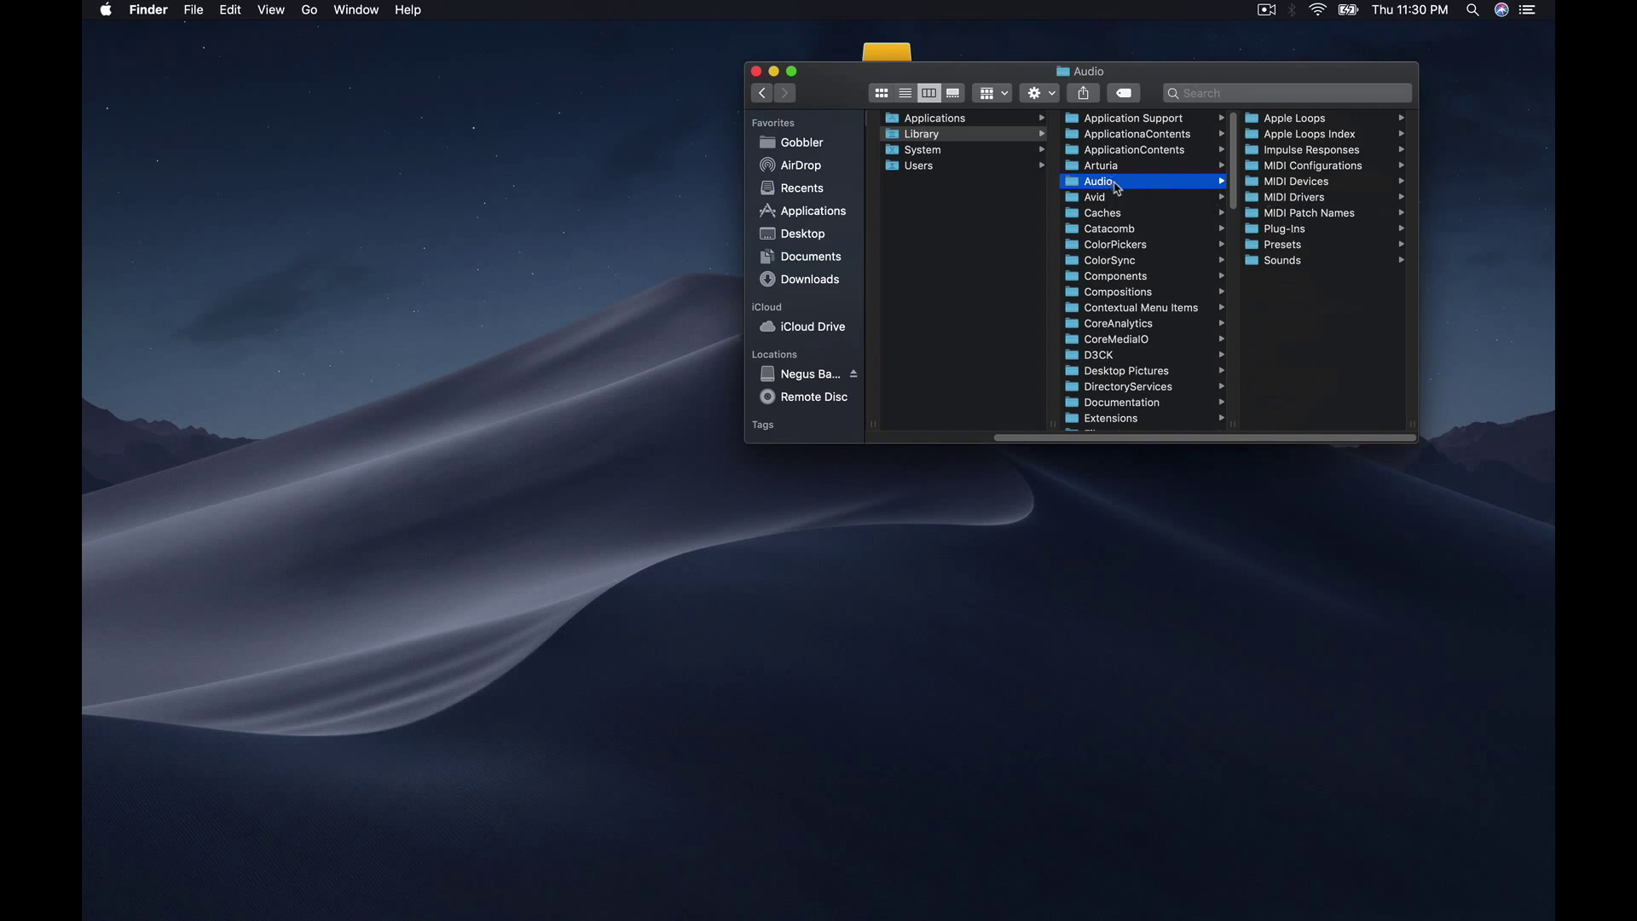
{"action": "left_click", "coordinate": [1283, 230]}
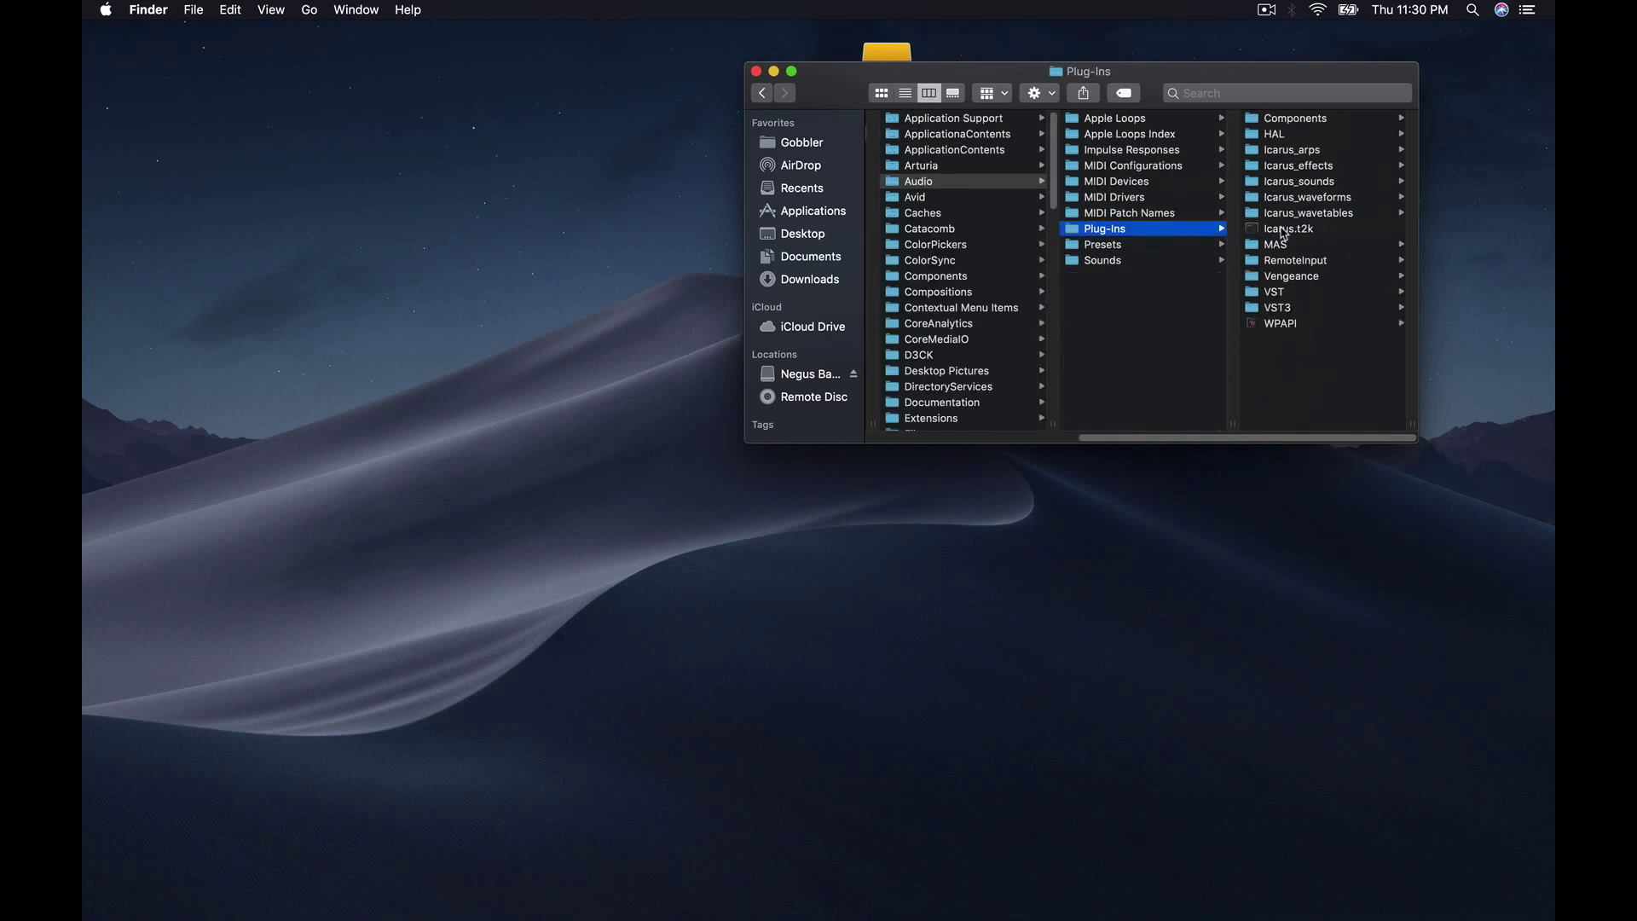
Step: Open Components and preview the WaveShell-AU 9.6 component (29.3 MB)
{"action": "left_click", "coordinate": [1288, 121]}
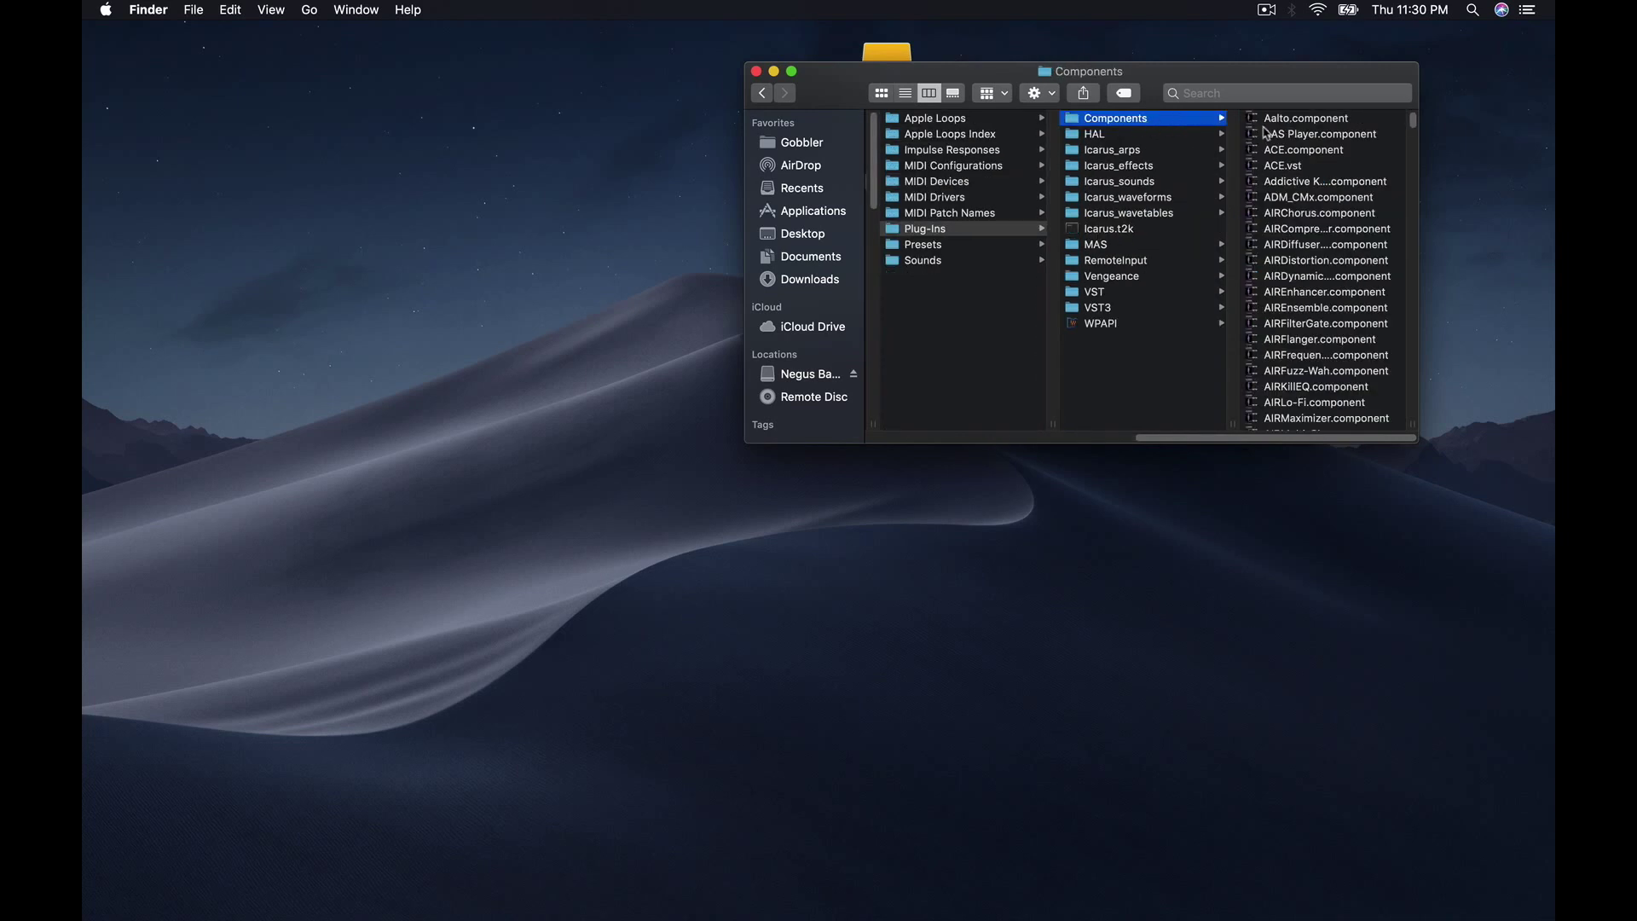
{"action": "scroll", "coordinate": [1355, 203], "scroll_direction": "down", "scroll_amount": 20}
{"action": "scroll", "coordinate": [1356, 203], "scroll_direction": "down", "scroll_amount": 10}
{"action": "left_click", "coordinate": [1287, 188]}
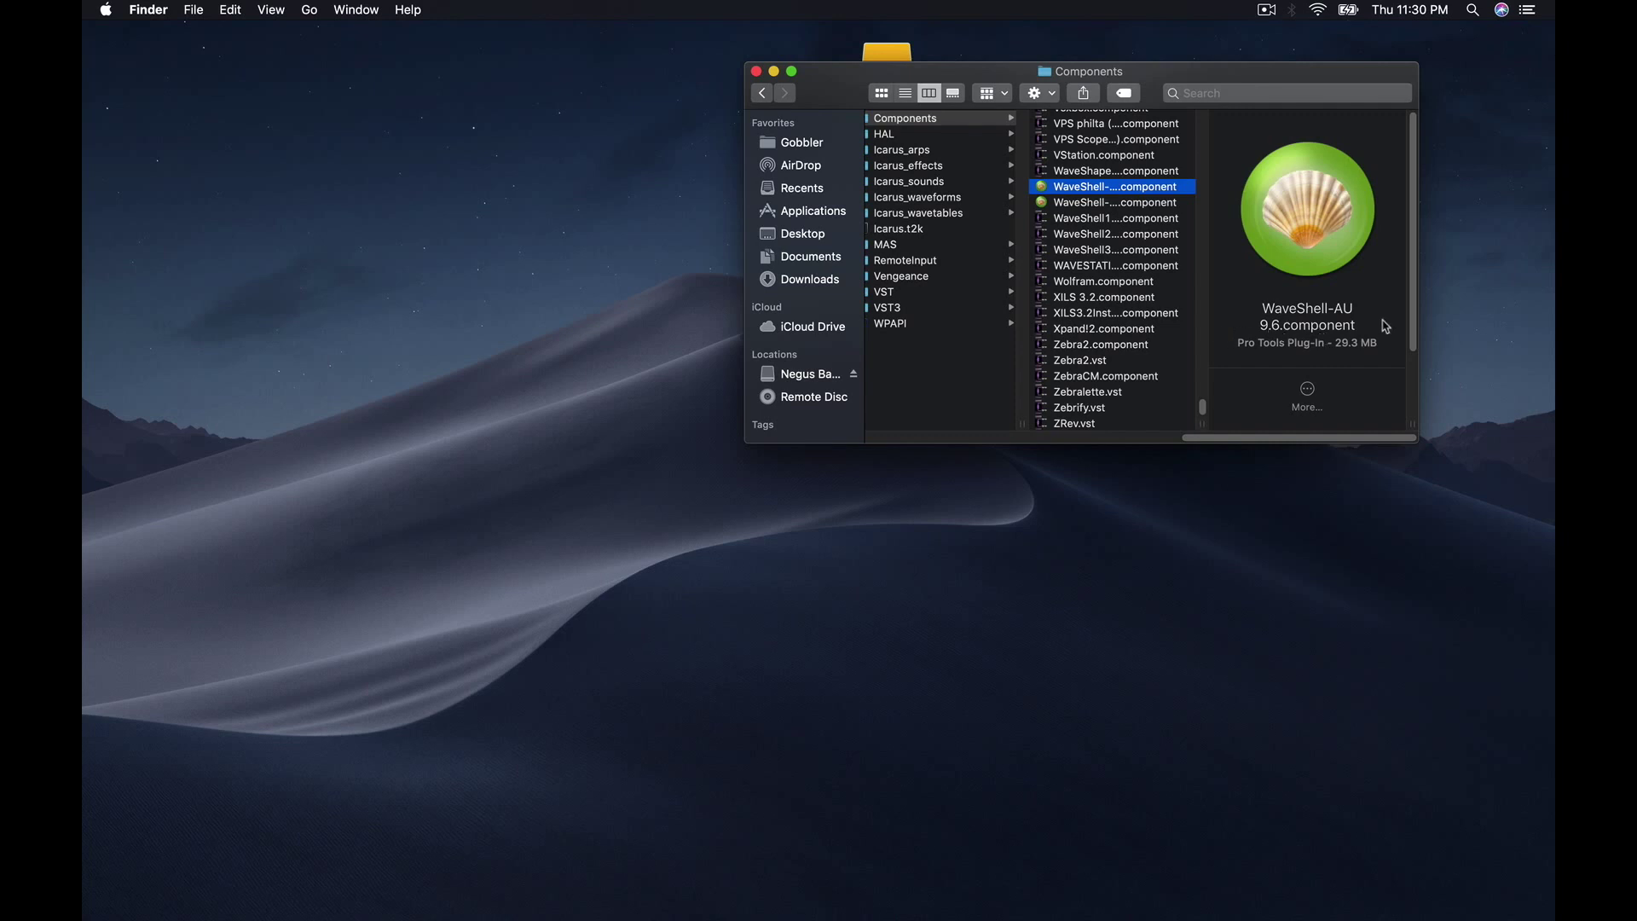
Step: Select WaveShell-AU 9.7 in the Components column to view its 13 MB Pro Tools details
{"action": "left_click", "coordinate": [1127, 204]}
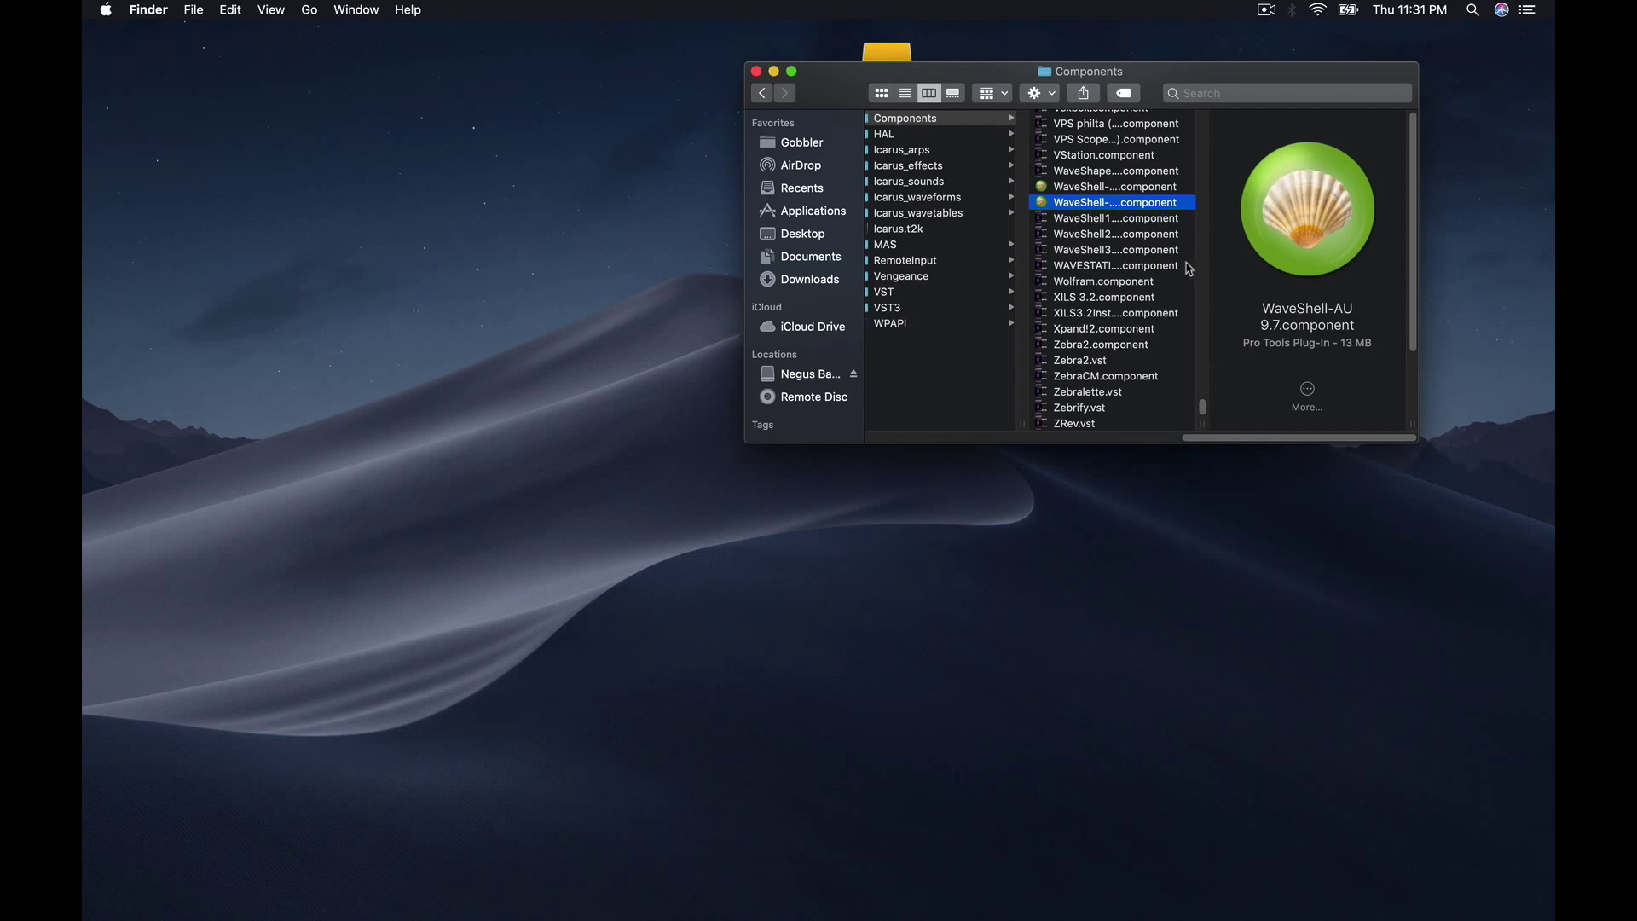
{"action": "scroll", "coordinate": [1168, 286], "scroll_direction": "up", "scroll_amount": 10}
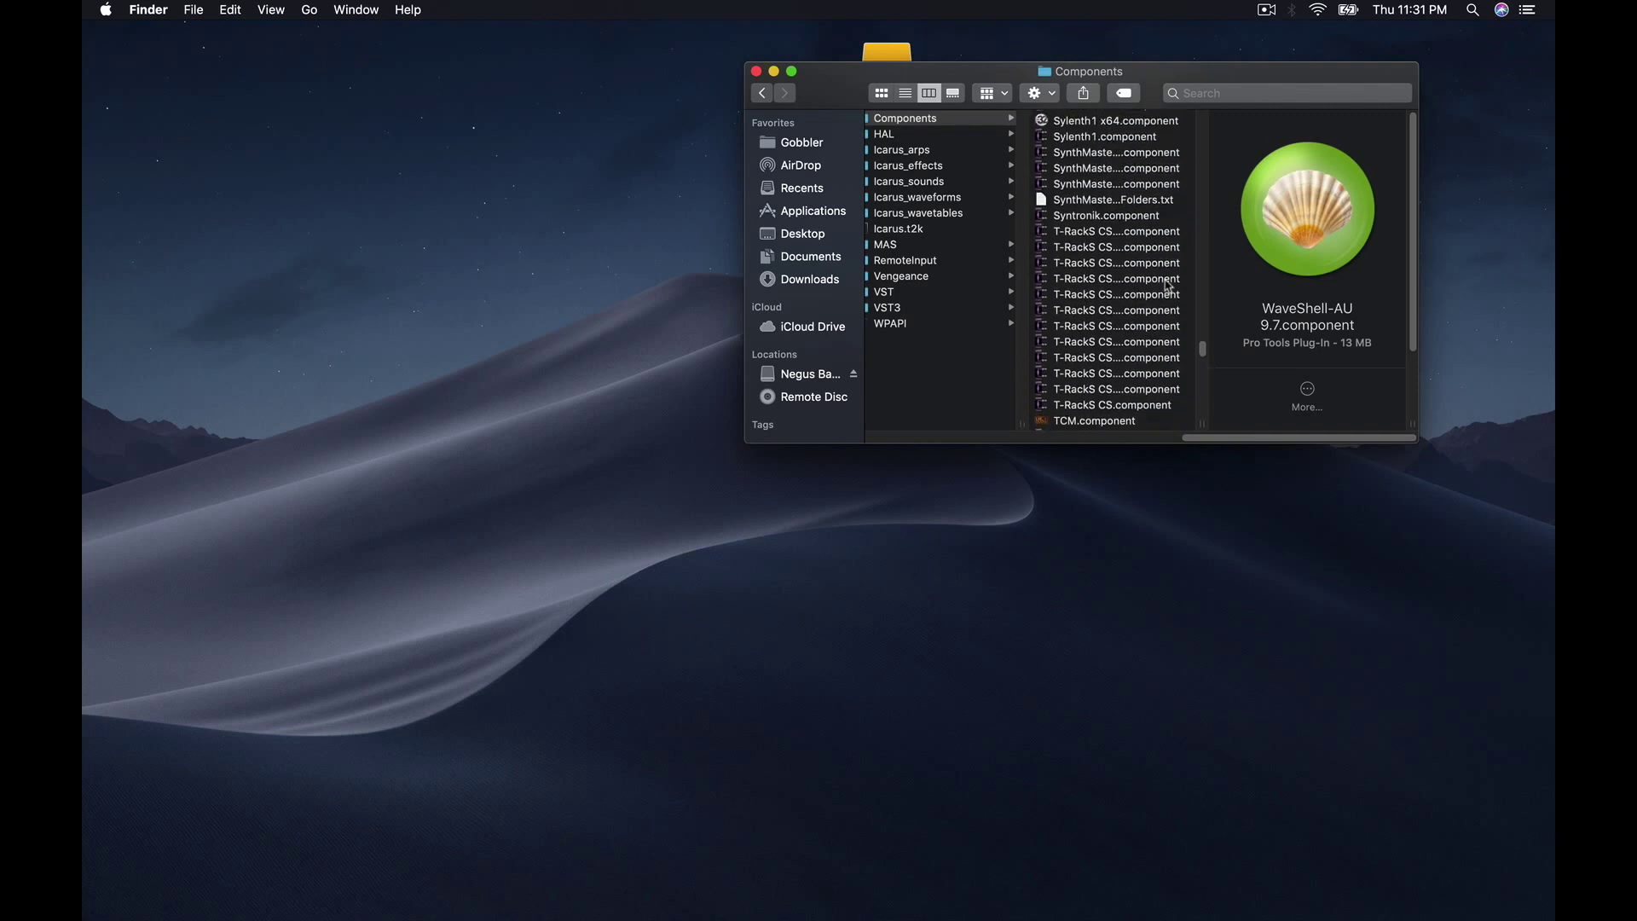
Step: Open Applications › Waves › WaveShells V11 in column view
{"action": "left_click", "coordinate": [823, 217]}
{"action": "scroll", "coordinate": [956, 320], "scroll_direction": "down", "scroll_amount": 15}
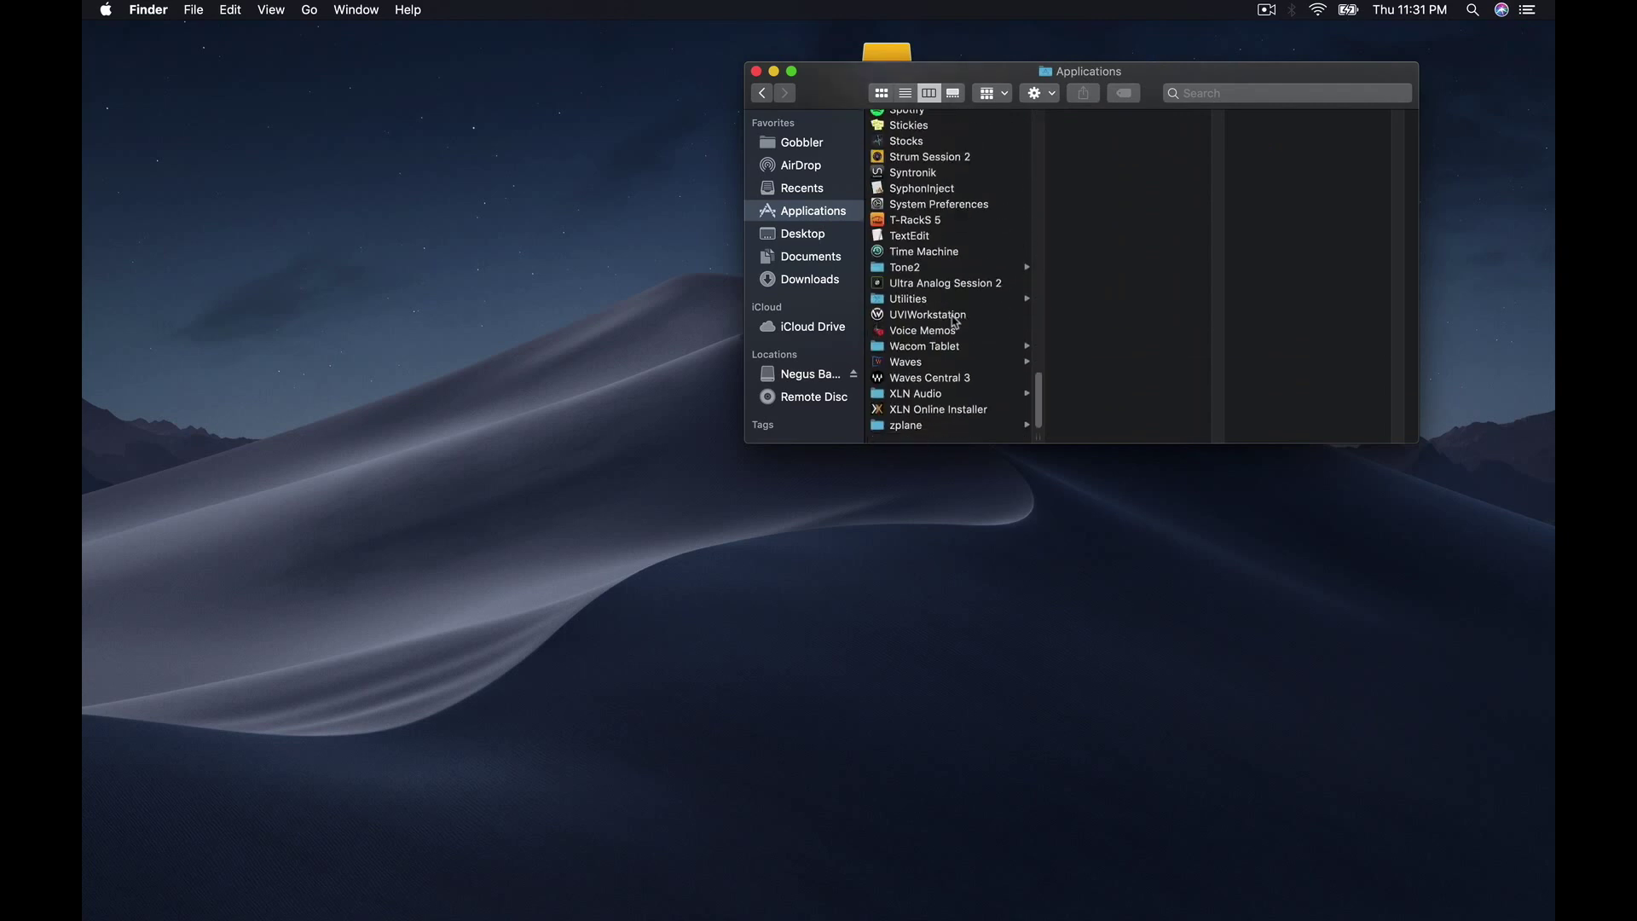
{"action": "left_click", "coordinate": [917, 376]}
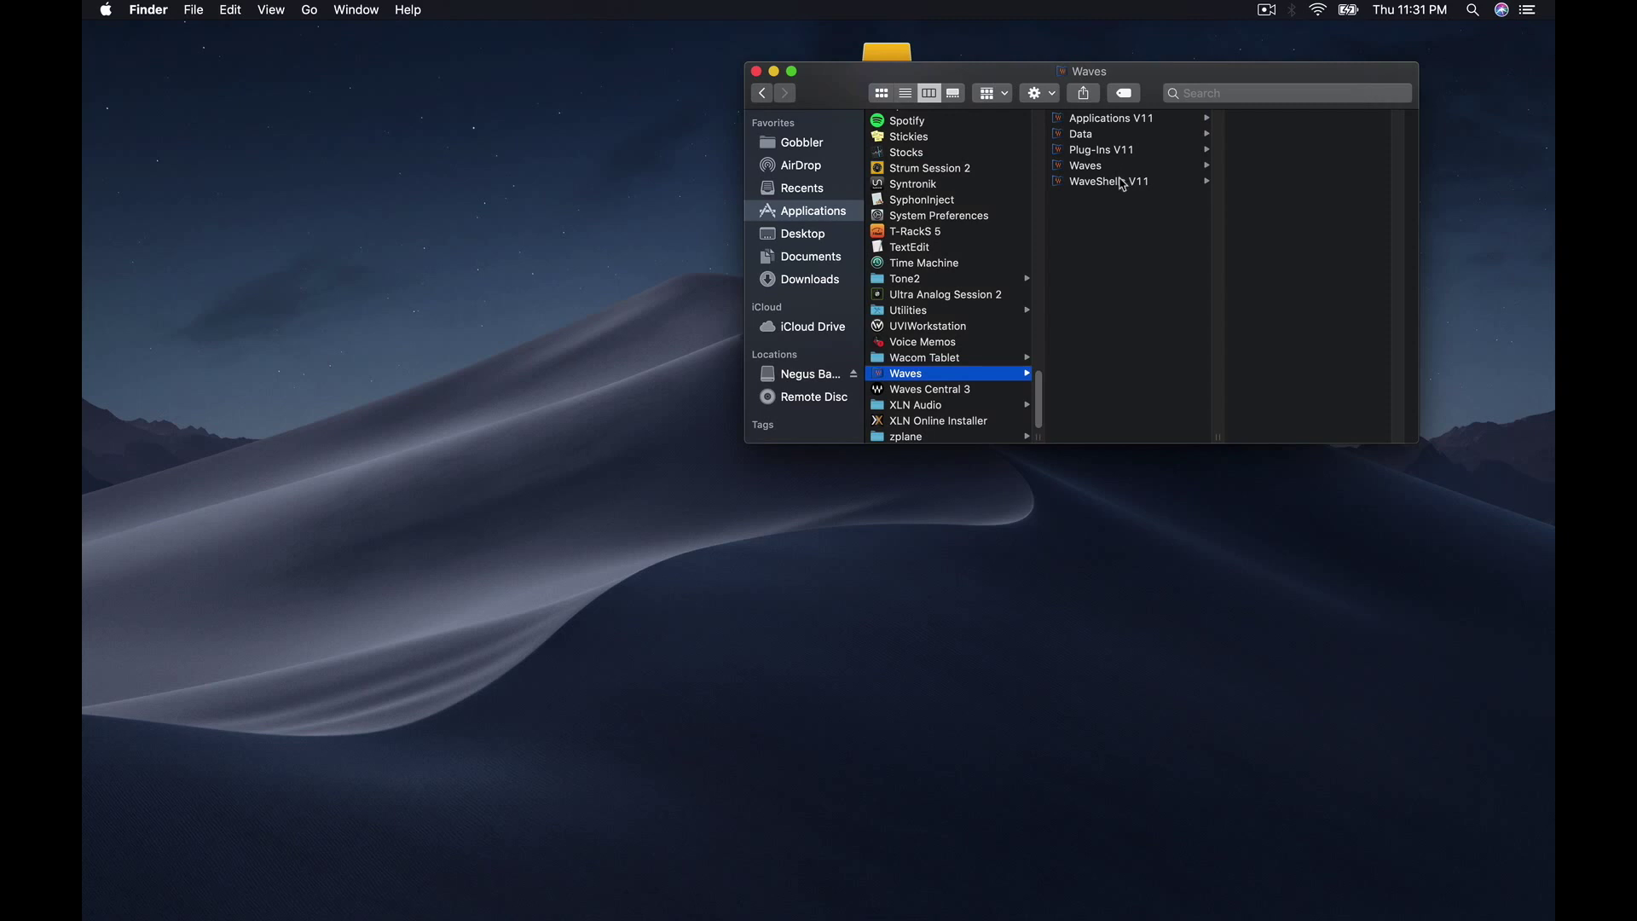
{"action": "left_click", "coordinate": [1108, 186]}
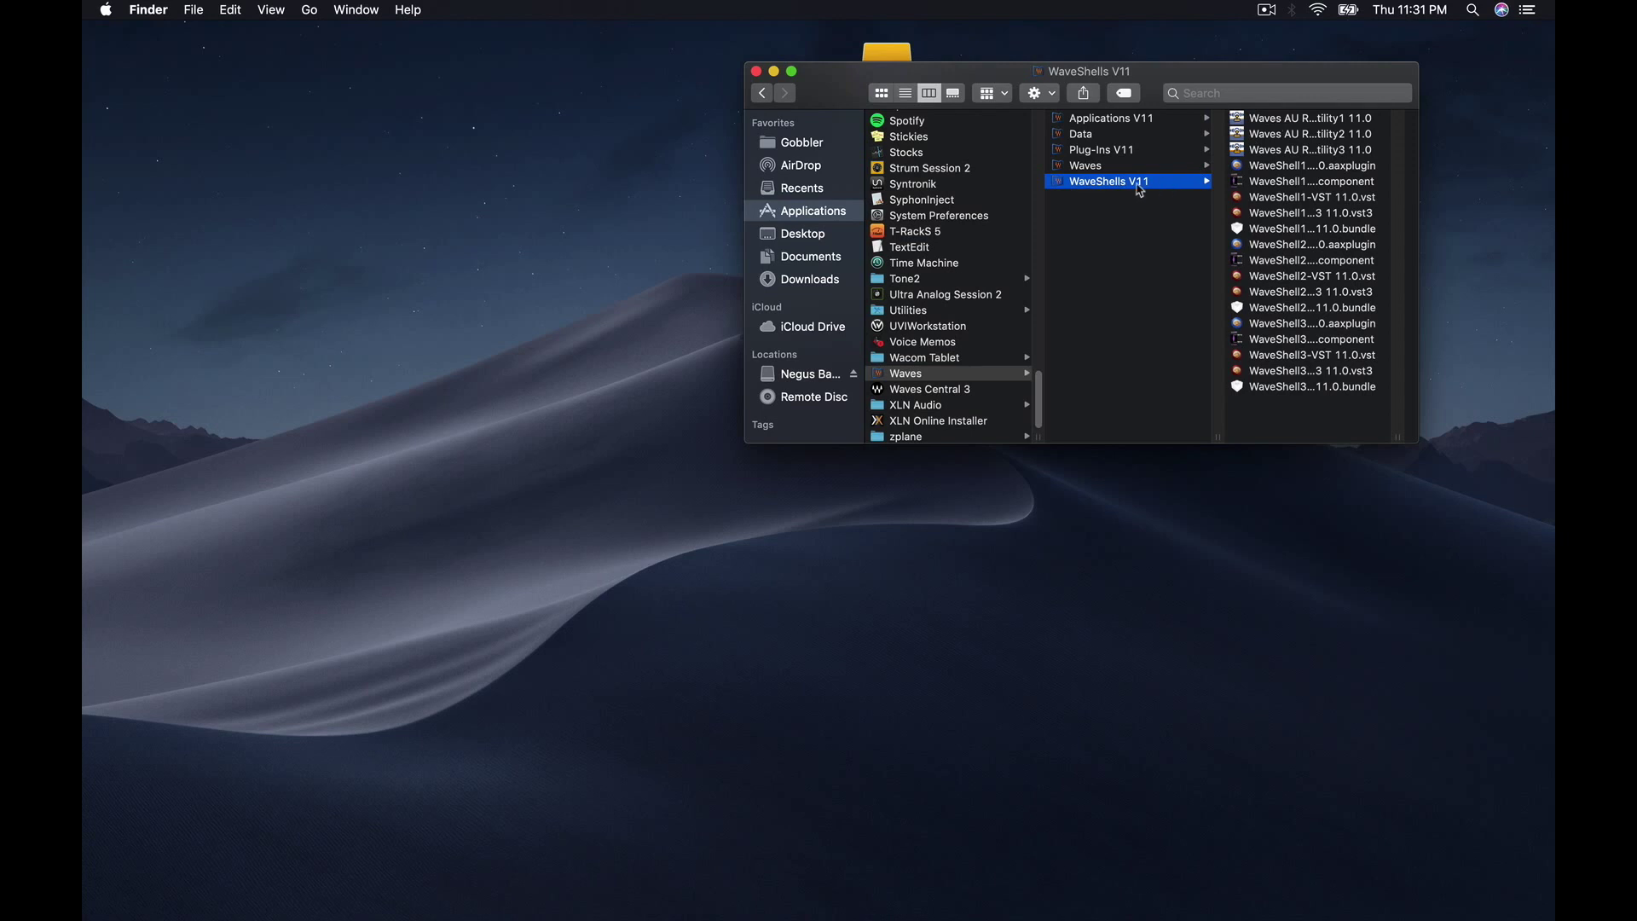
Step: Launch Waves AU Reg Utility1 11.0, cancel its welcome, and return to the Waves folder
{"action": "left_click", "coordinate": [1284, 119]}
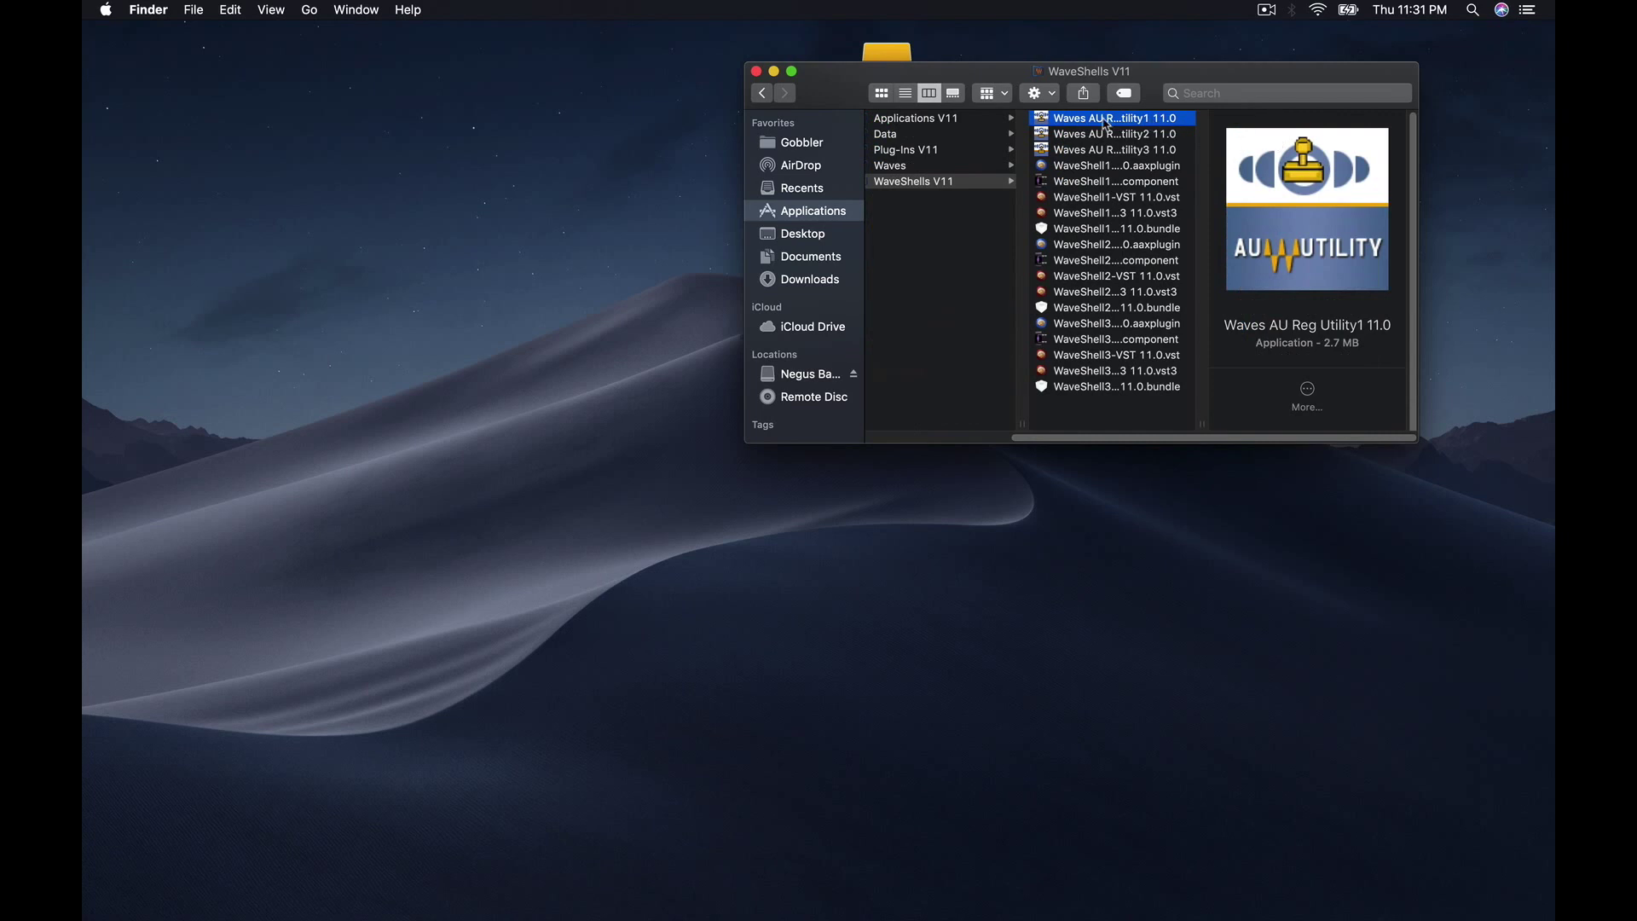
{"action": "double_click", "coordinate": [1106, 119]}
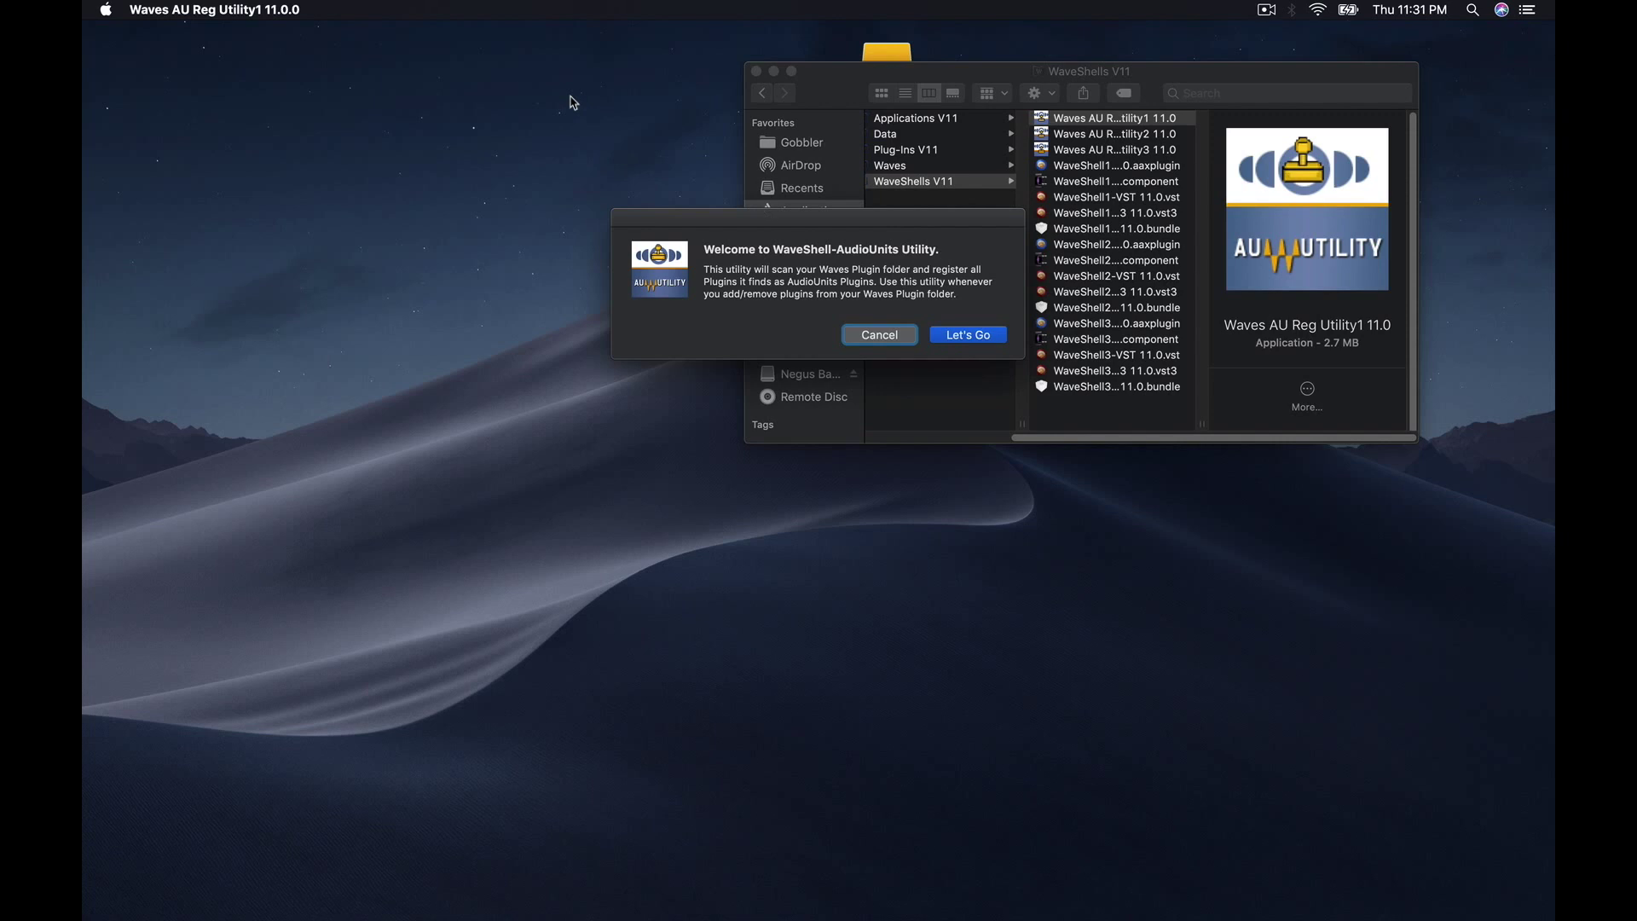
{"action": "left_click", "coordinate": [895, 339]}
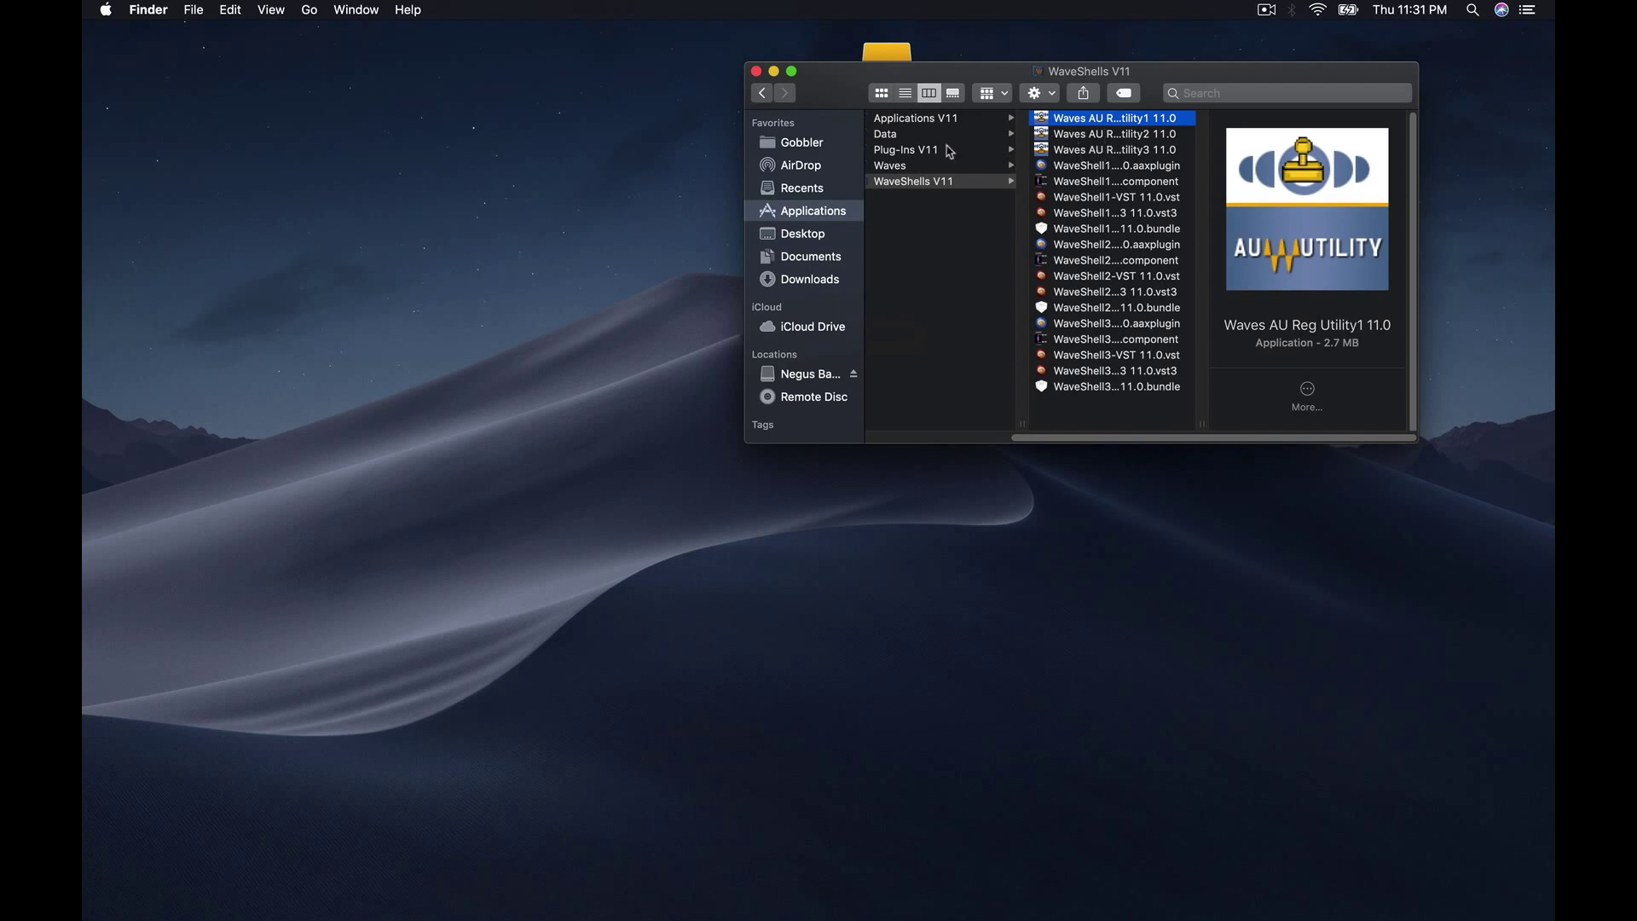
{"action": "left_click", "coordinate": [919, 168]}
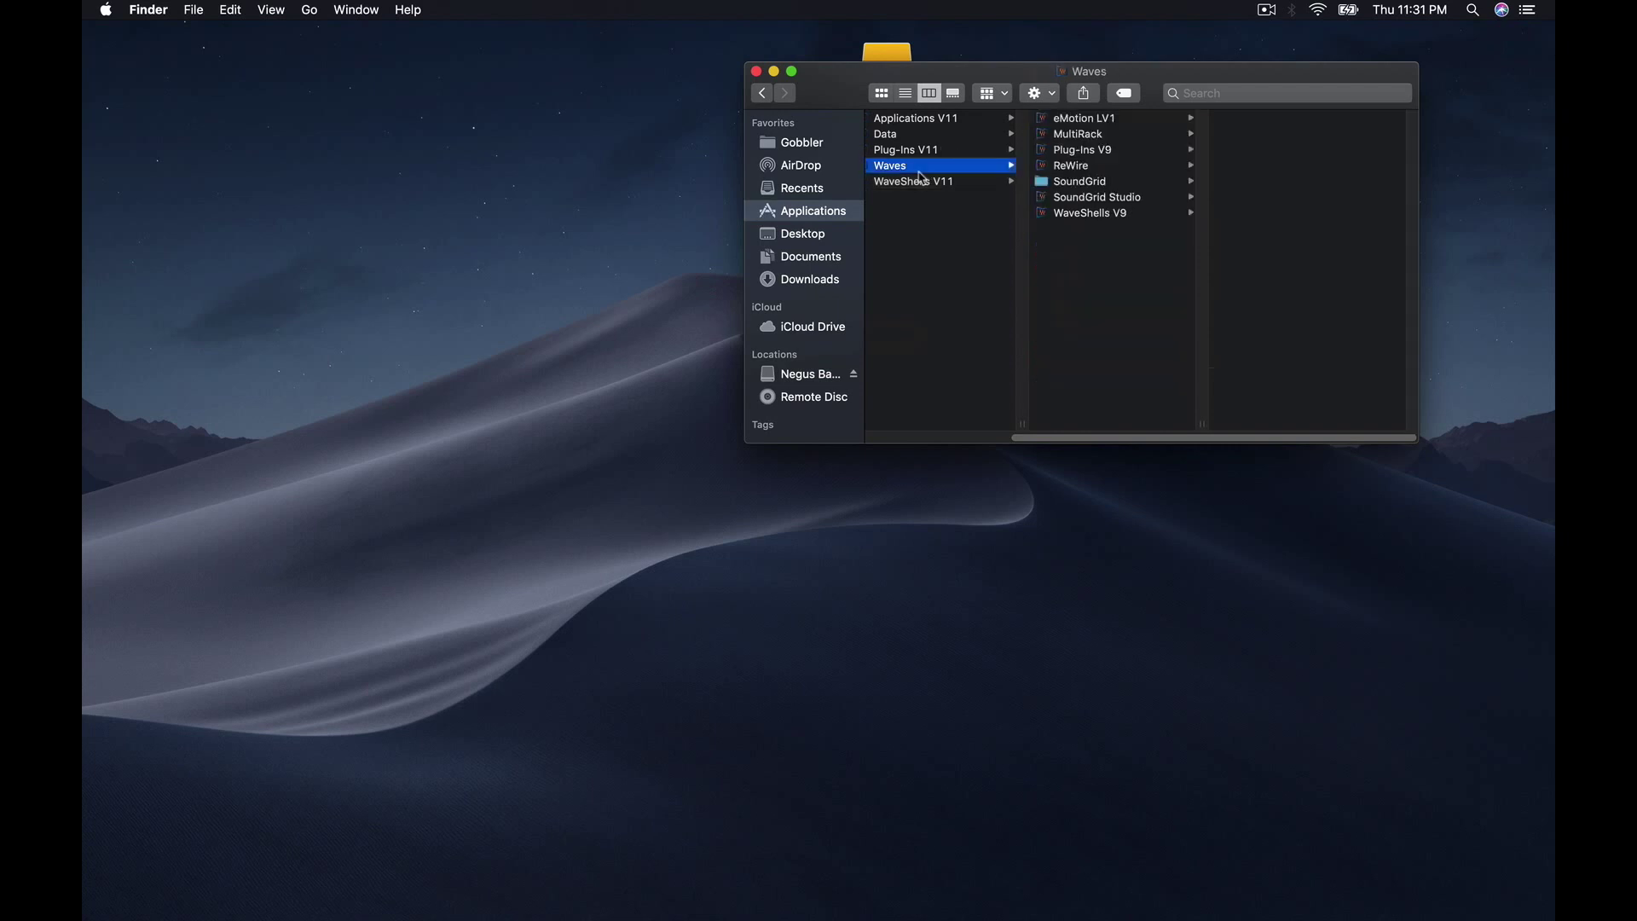
Step: Launch Waves AU Reg Utility 9.6 from the WaveShells V9 folder
{"action": "left_click", "coordinate": [1106, 217]}
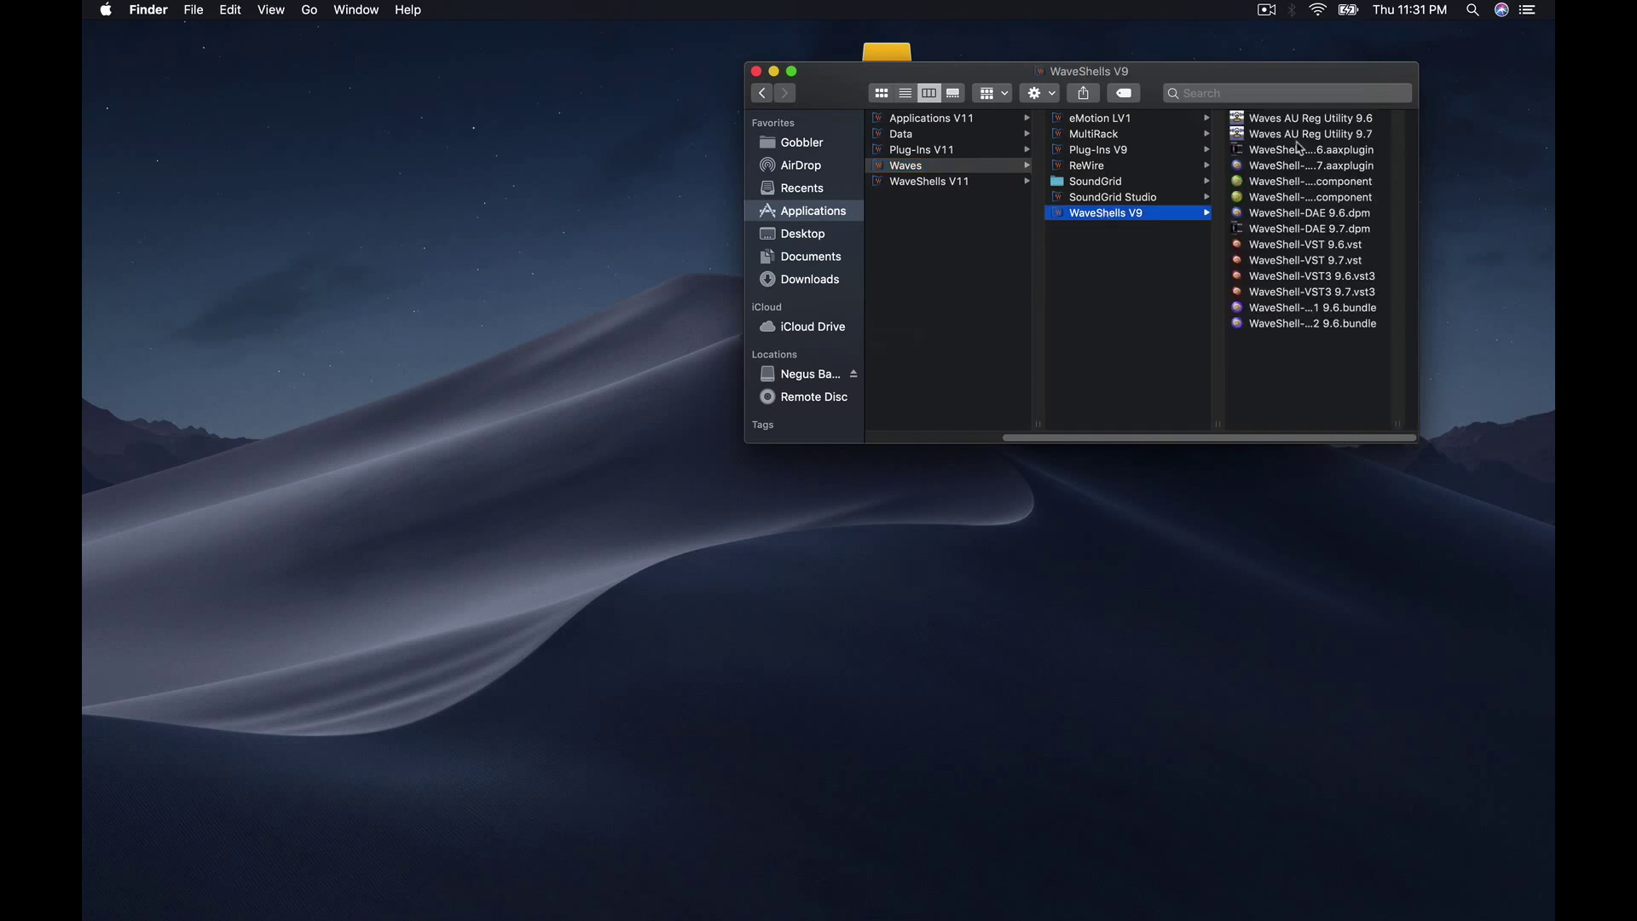
{"action": "left_click", "coordinate": [1303, 120]}
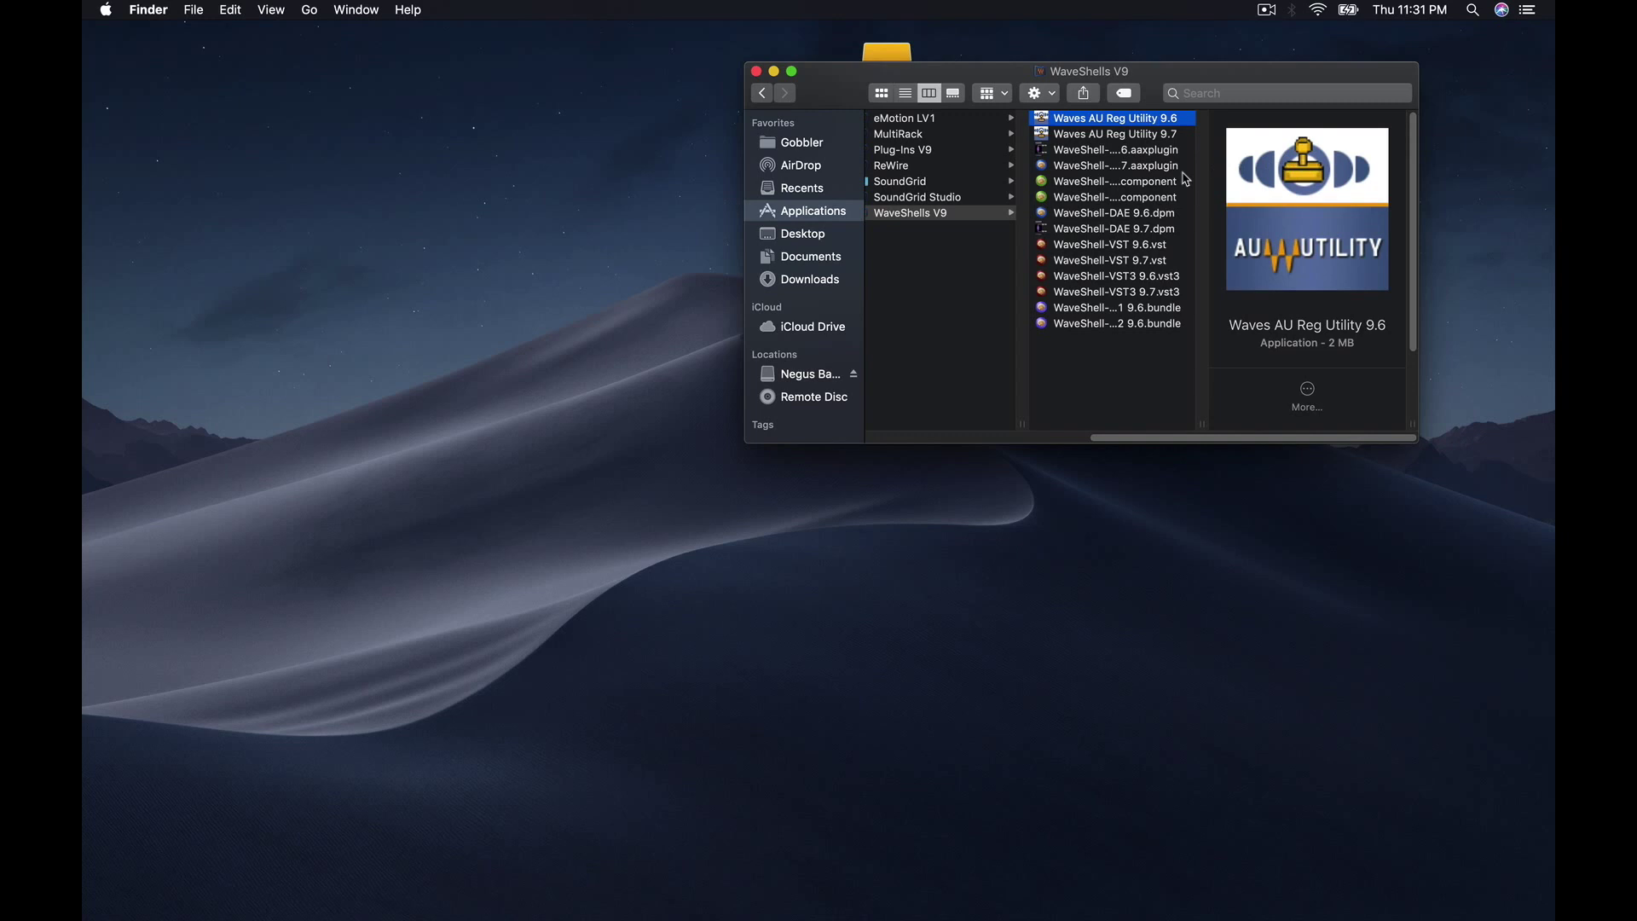
{"action": "right_click", "coordinate": [1145, 124]}
{"action": "left_click", "coordinate": [1081, 124]}
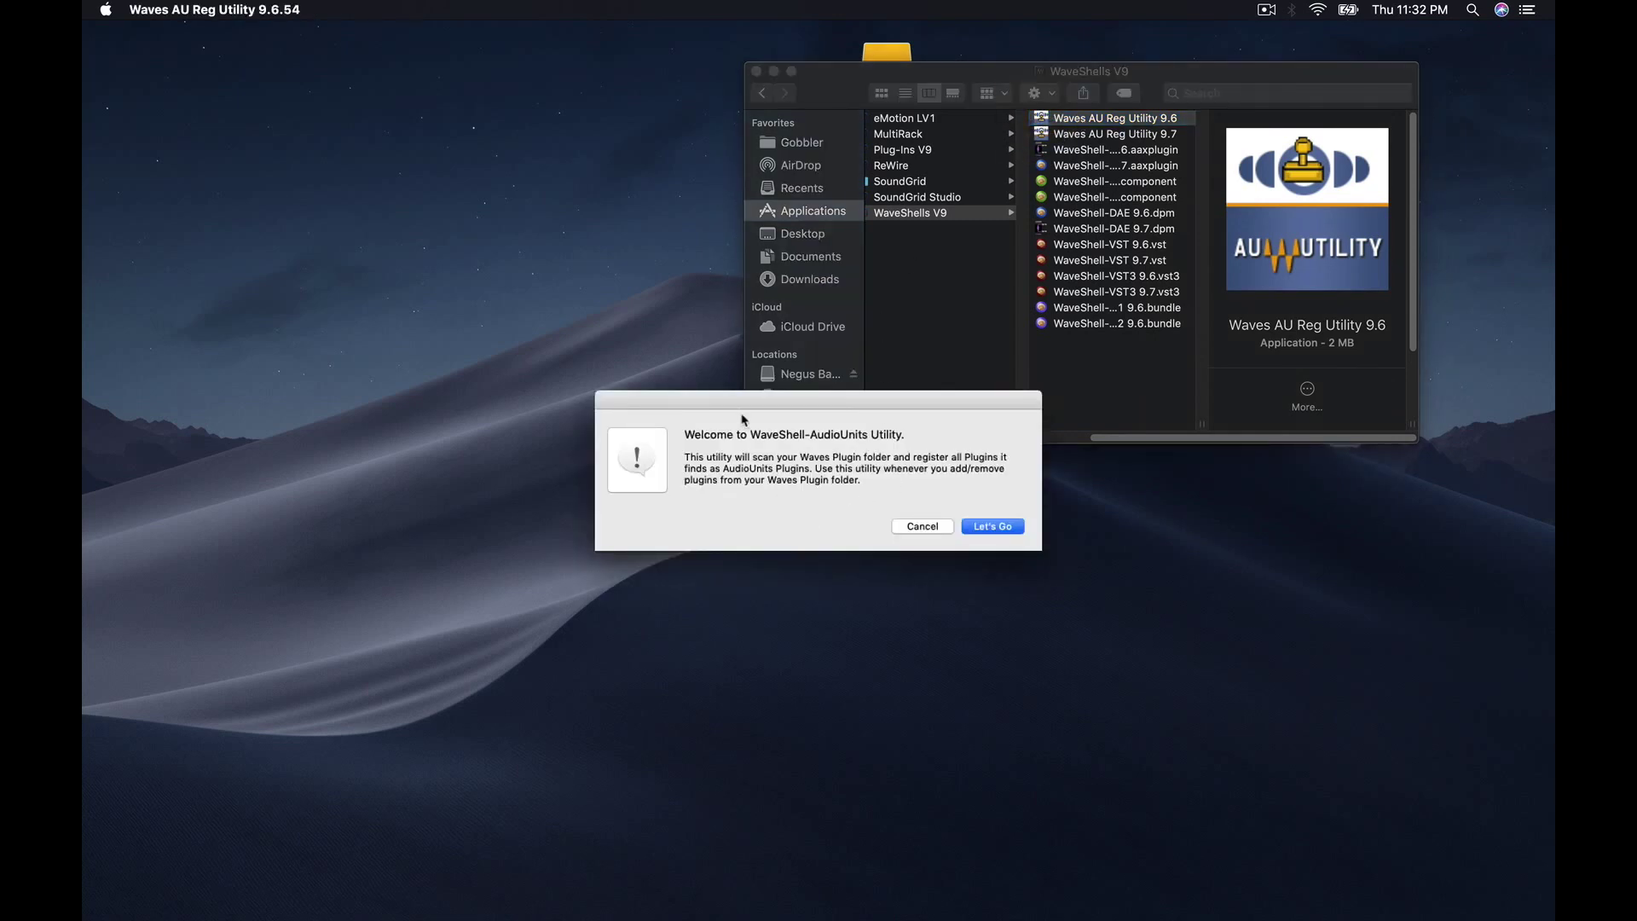
Step: Cancel the utility's welcome without scanning, select the 9.7 utility, then close the Finder window
{"action": "left_click_drag", "start_coordinate": [741, 417], "coordinate": [564, 244]}
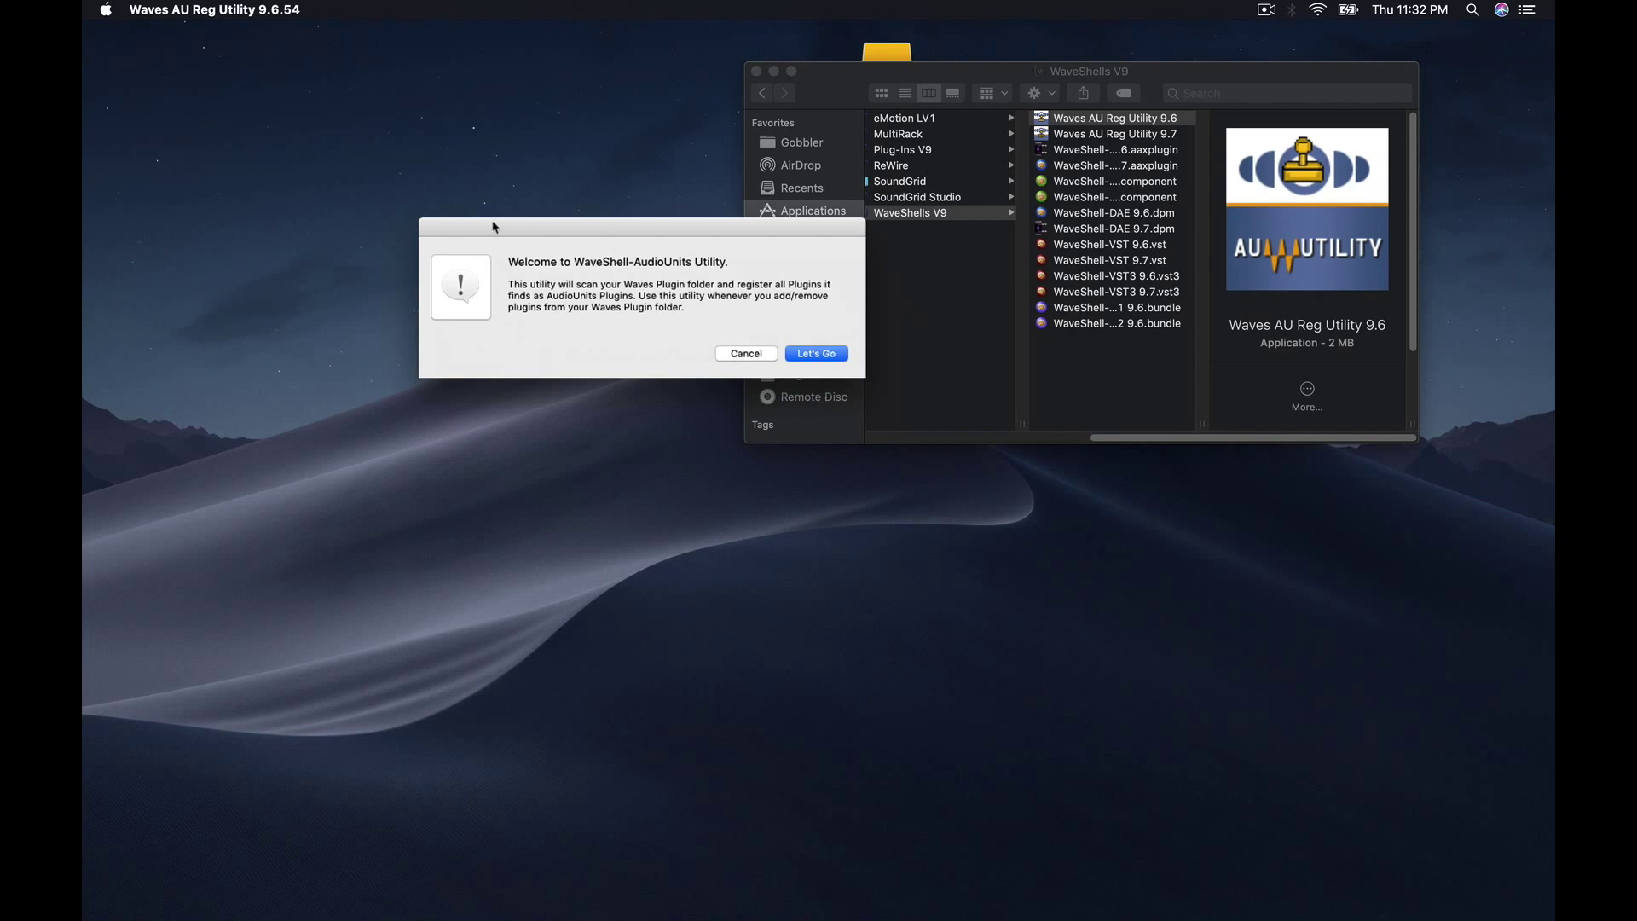
{"action": "left_click", "coordinate": [460, 169]}
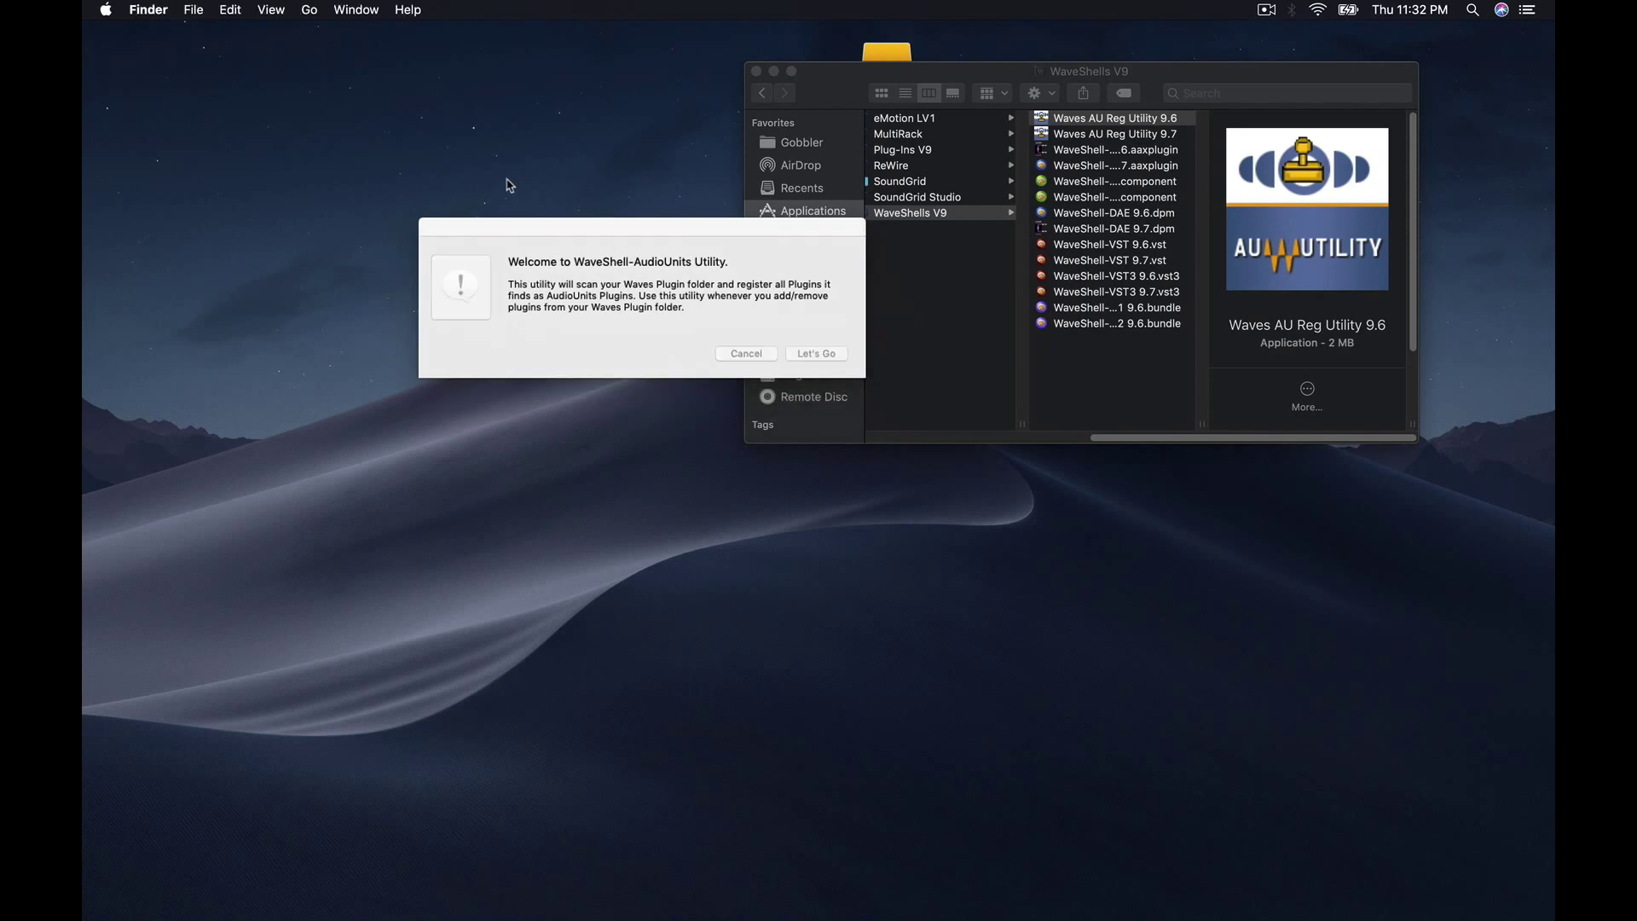
{"action": "left_click", "coordinate": [742, 356]}
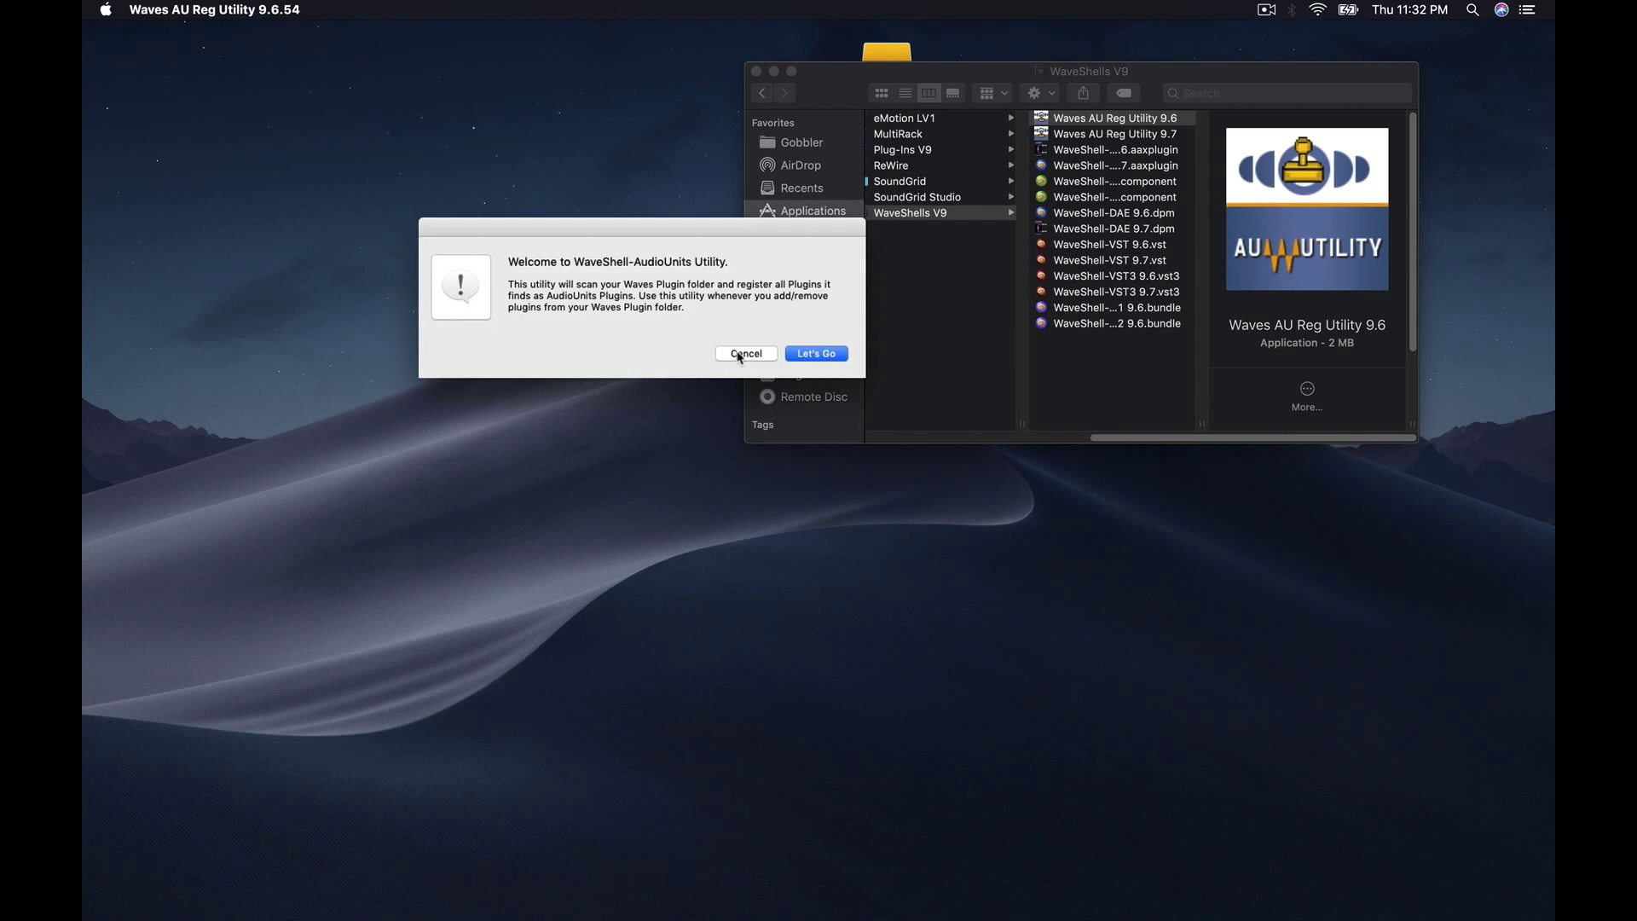
{"action": "left_click", "coordinate": [748, 354]}
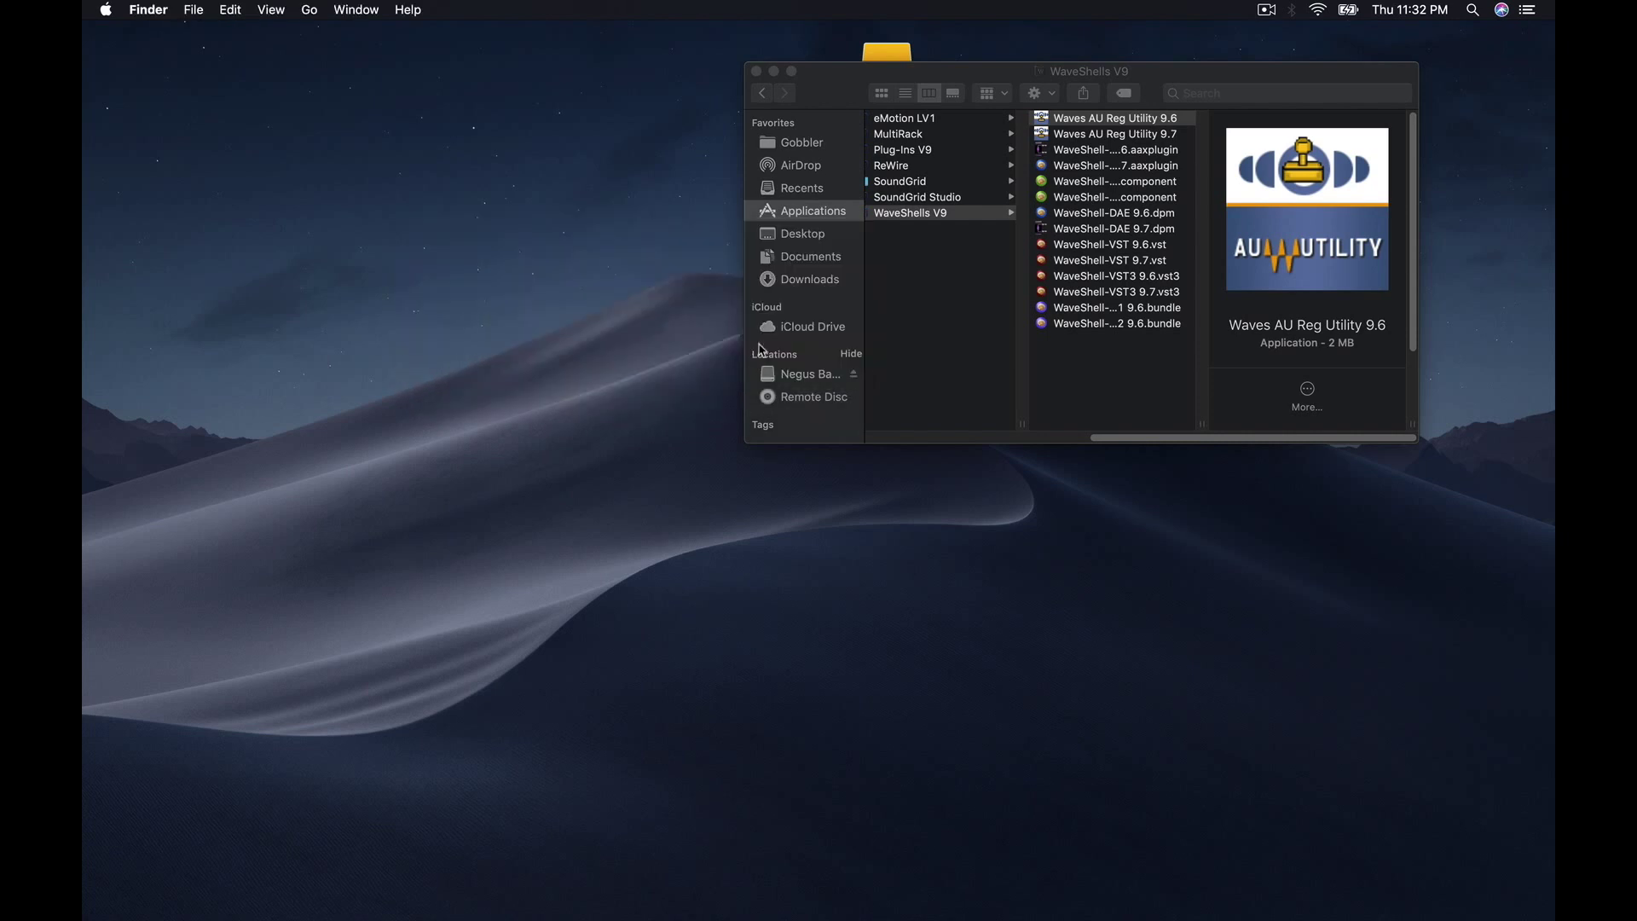
{"action": "left_click", "coordinate": [1089, 137]}
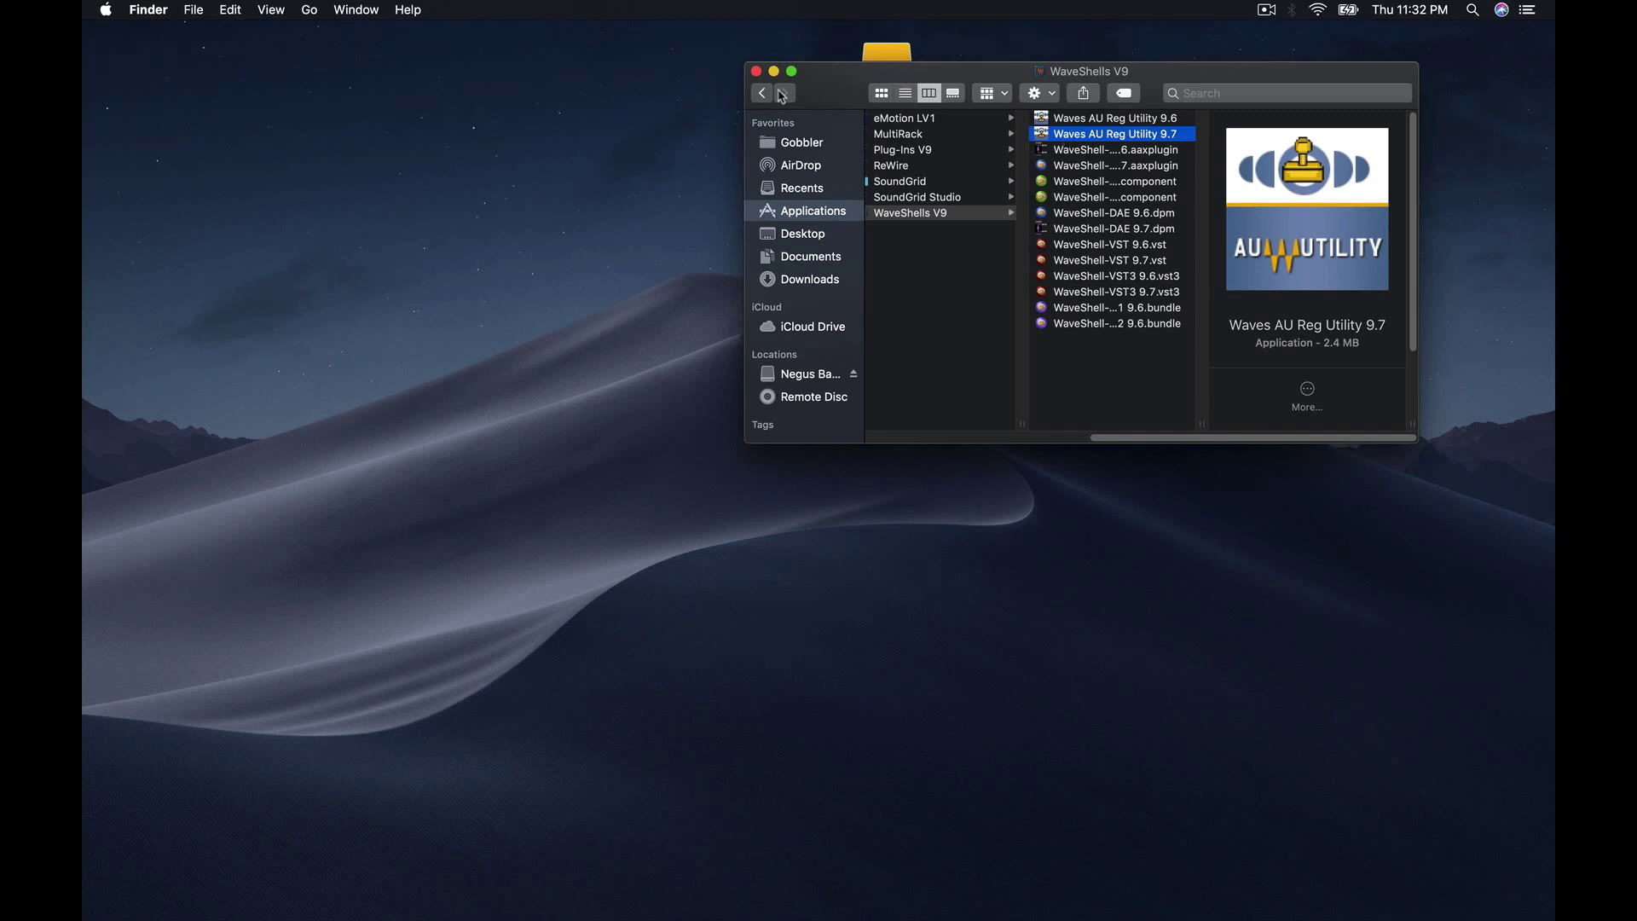
{"action": "left_click", "coordinate": [755, 72]}
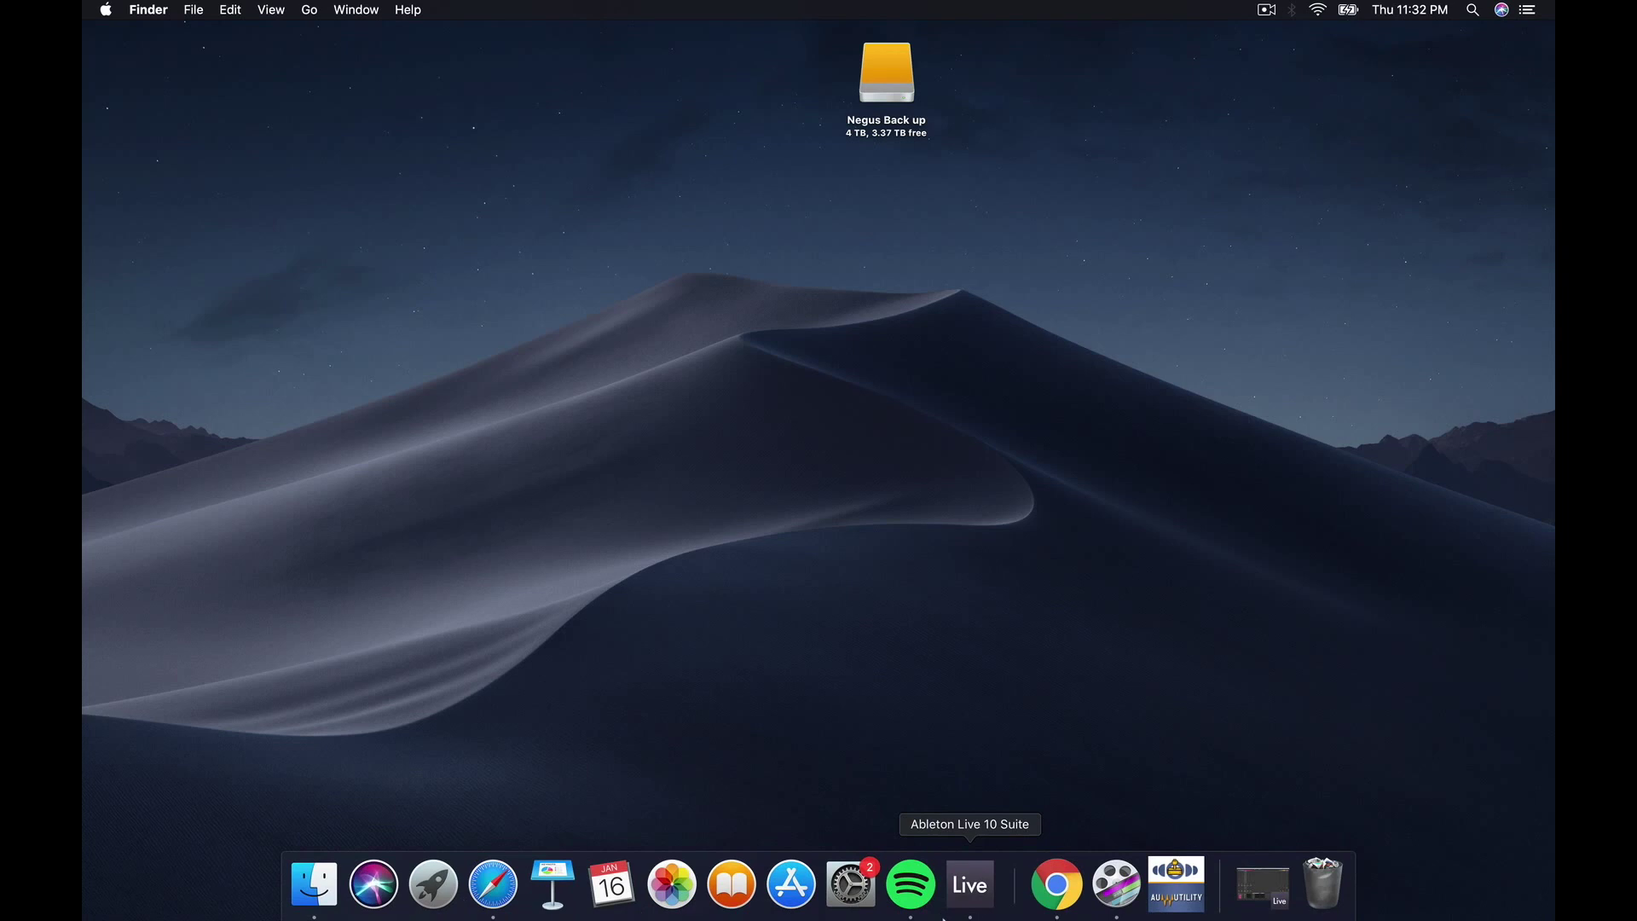
Step: Return to Ableton Live and switch on the OVox device playing the Another Dimension preset
{"action": "left_click", "coordinate": [976, 909]}
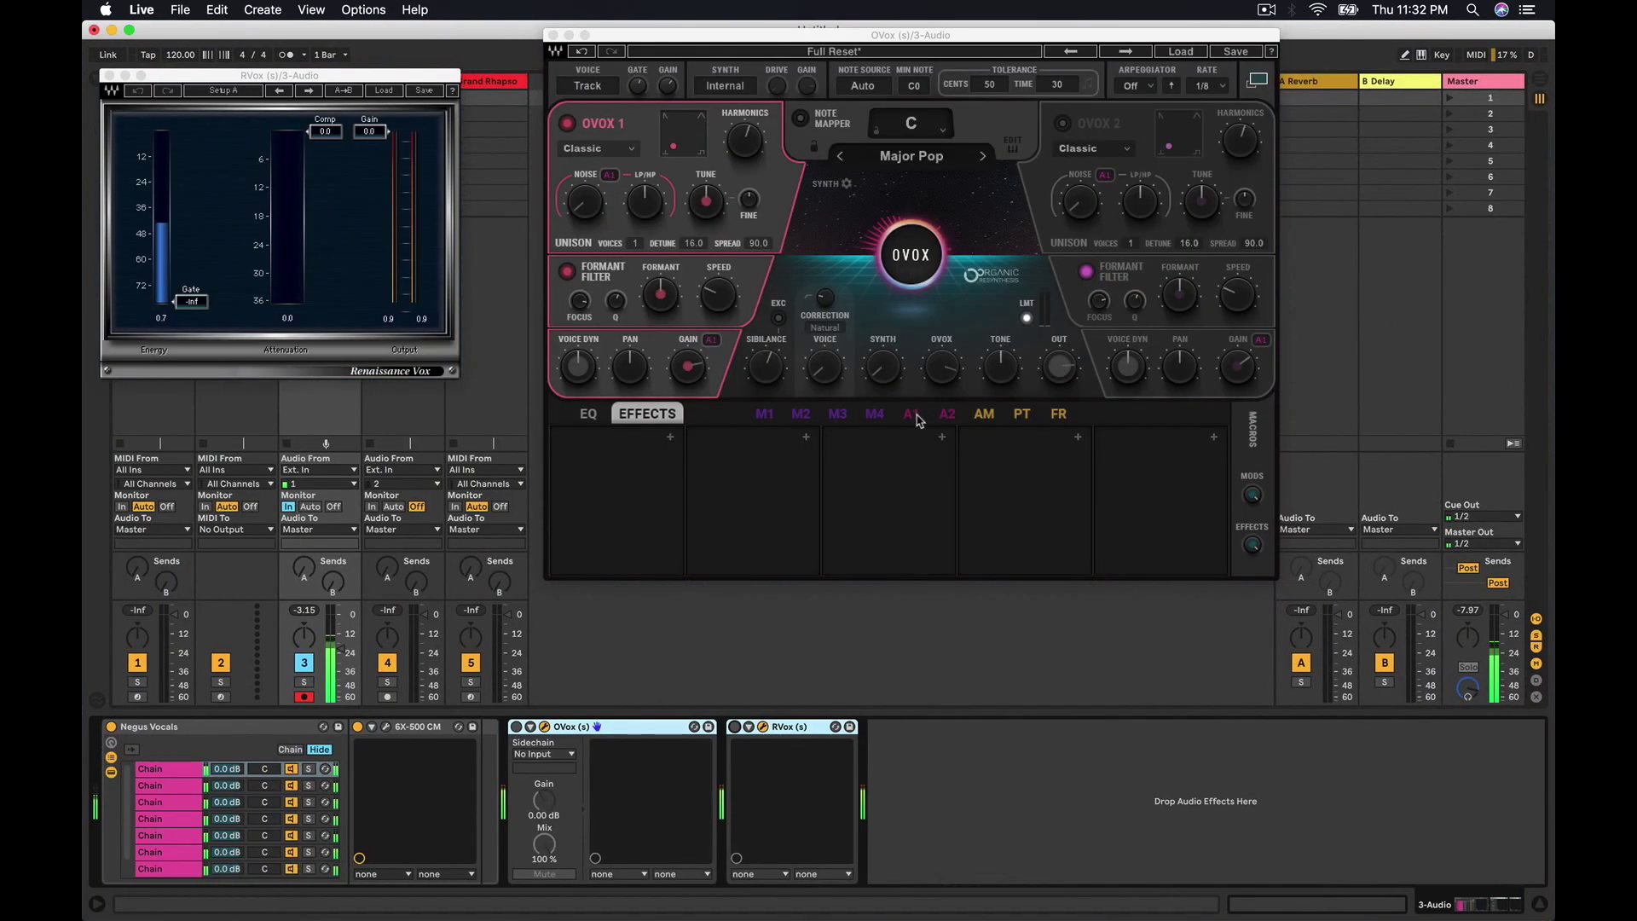
{"action": "mouse_move", "coordinate": [713, 316]}
{"action": "left_click", "coordinate": [517, 727]}
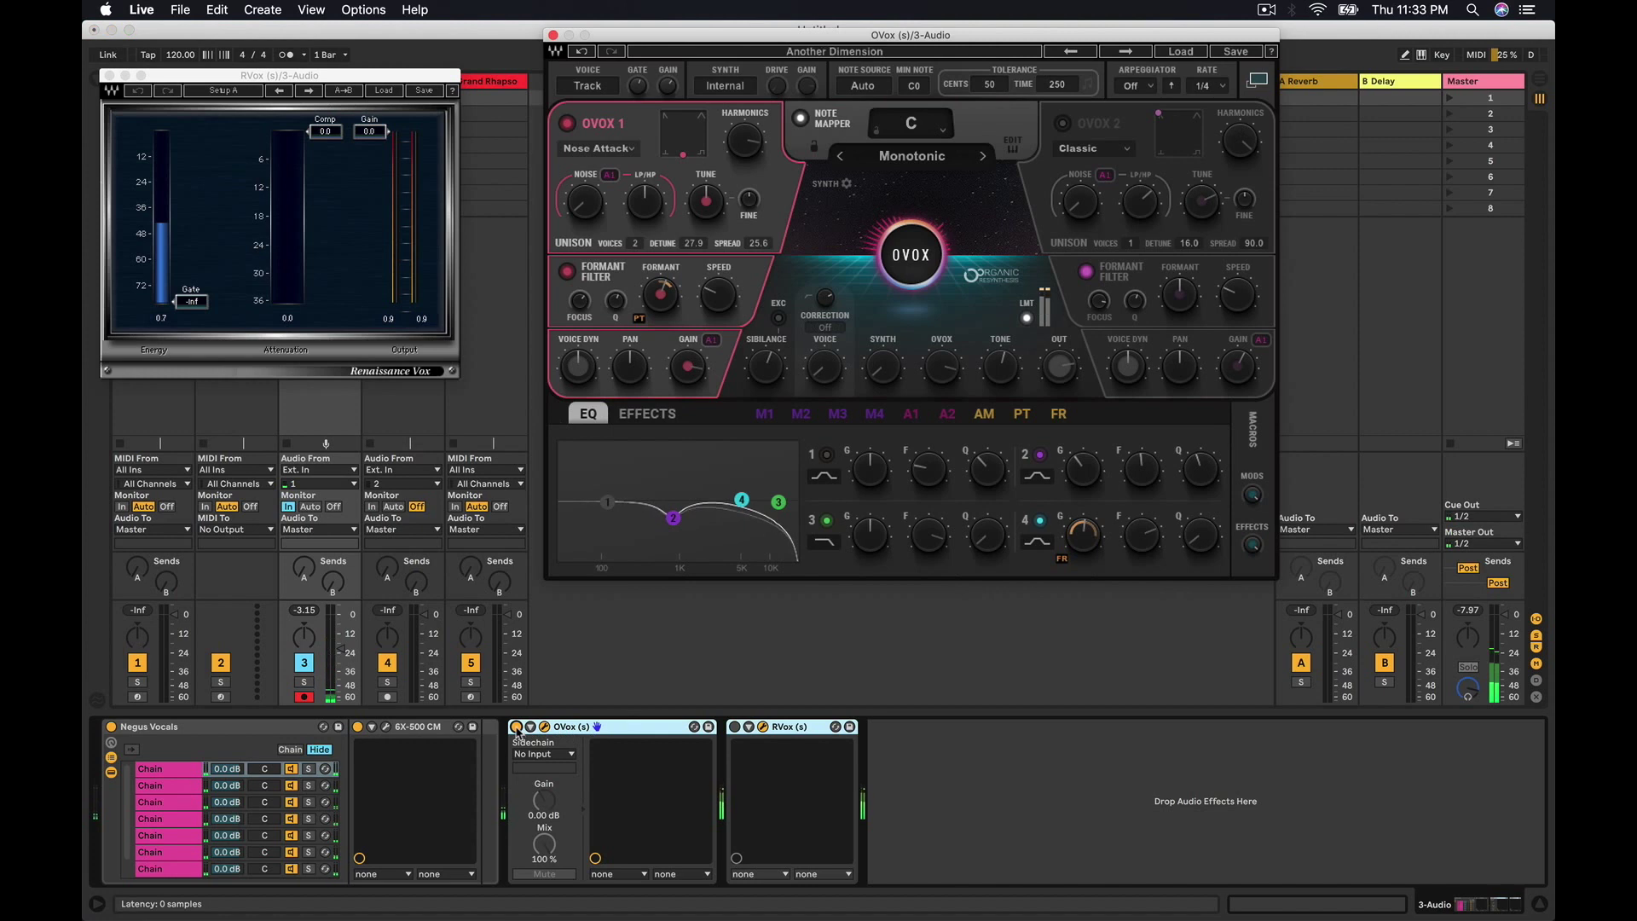